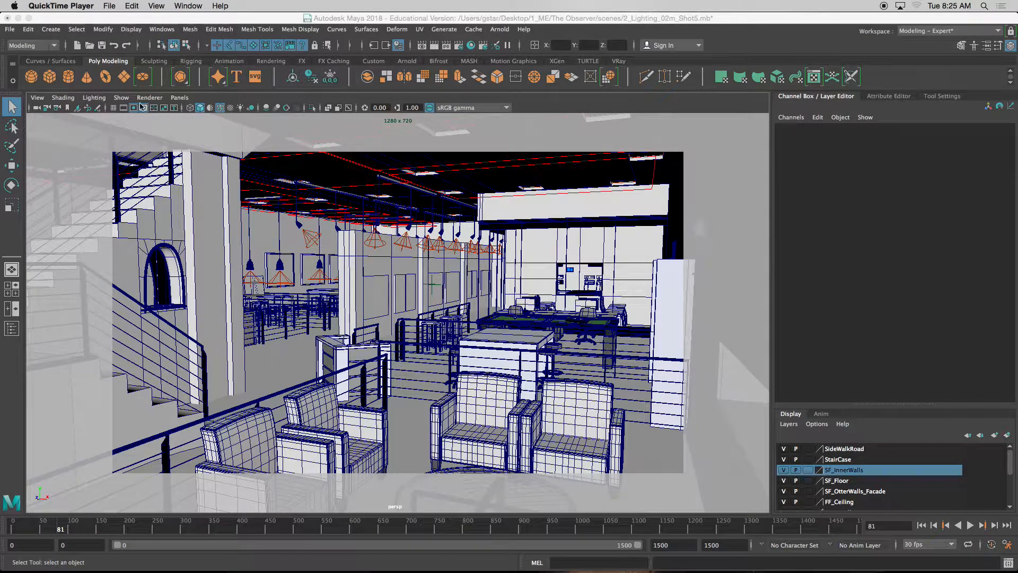
Switch the viewport to look through camera3
click(179, 97)
mouse_move(212, 108)
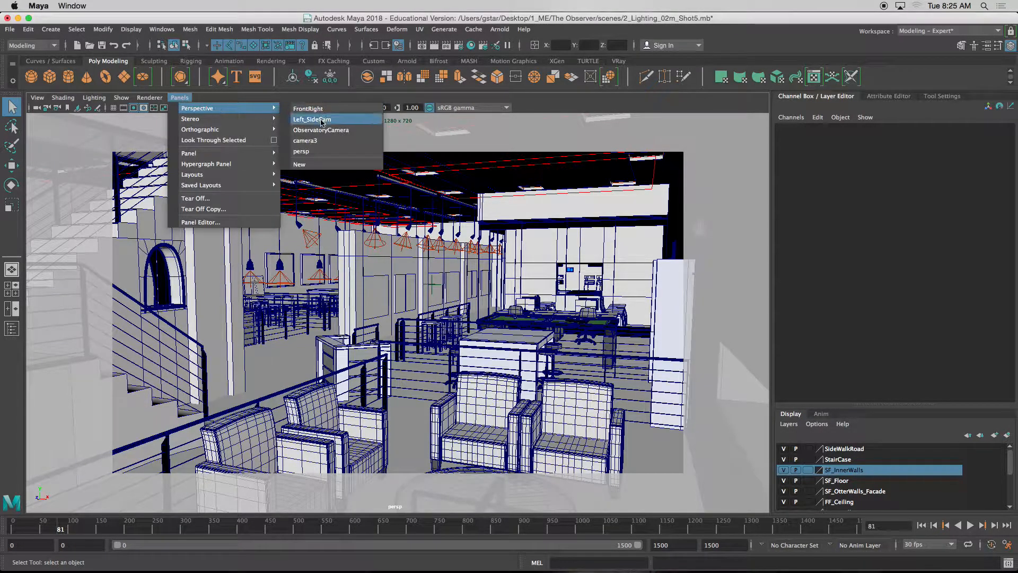
click(313, 141)
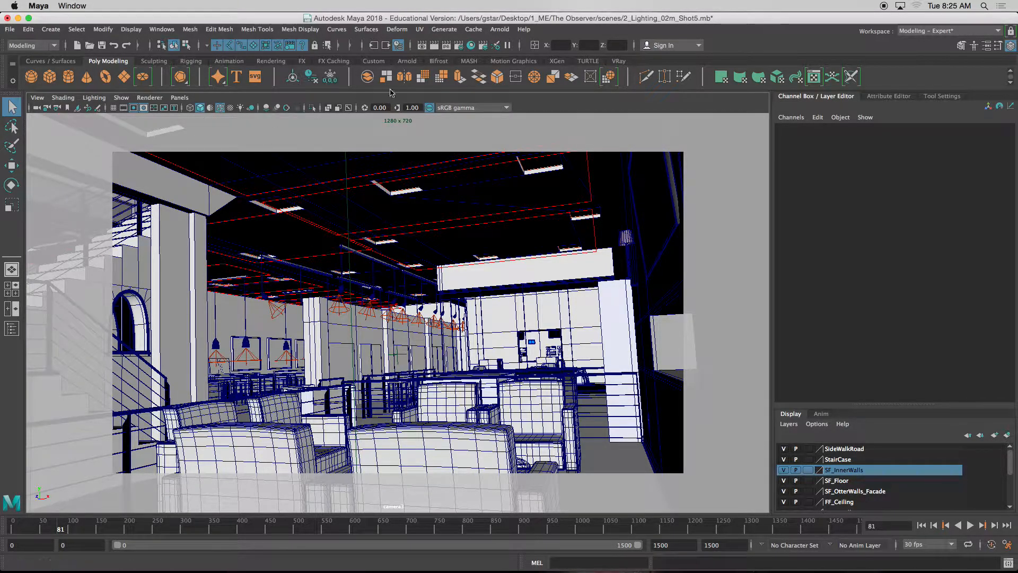
Open the Render Settings and show the Arnold Renderer sampling options
click(493, 31)
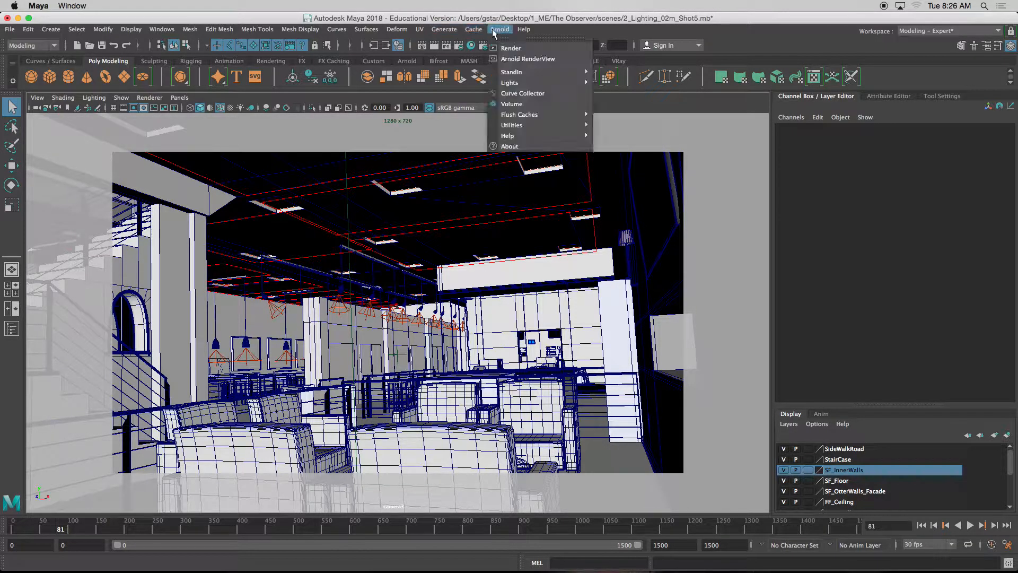
click(494, 32)
click(162, 30)
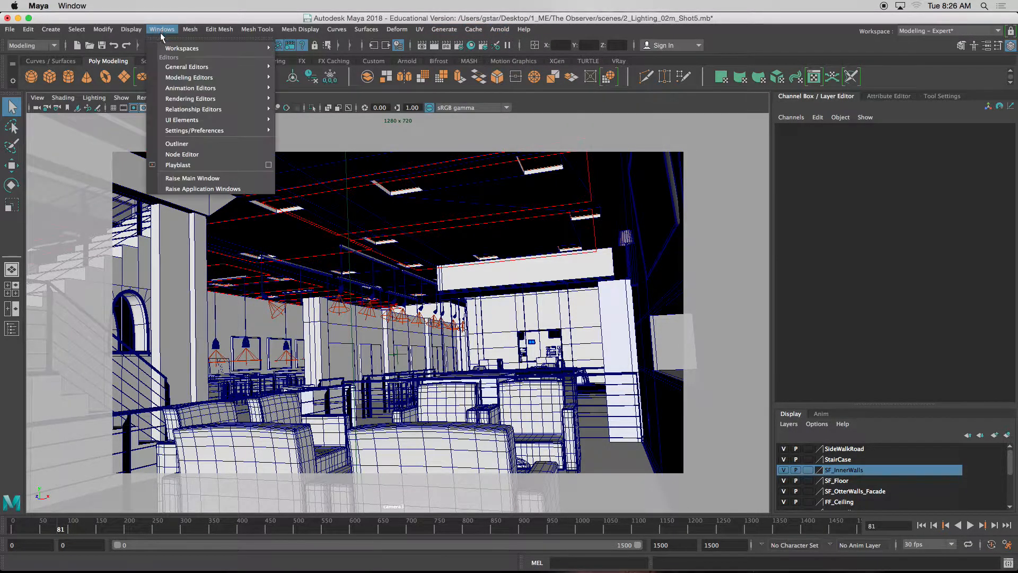
mouse_move(183, 99)
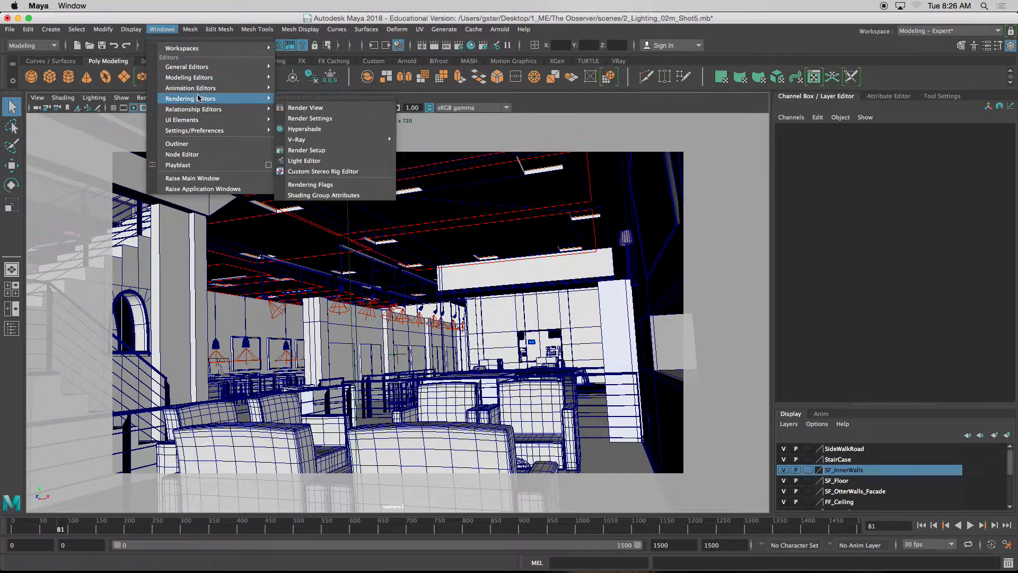
click(309, 118)
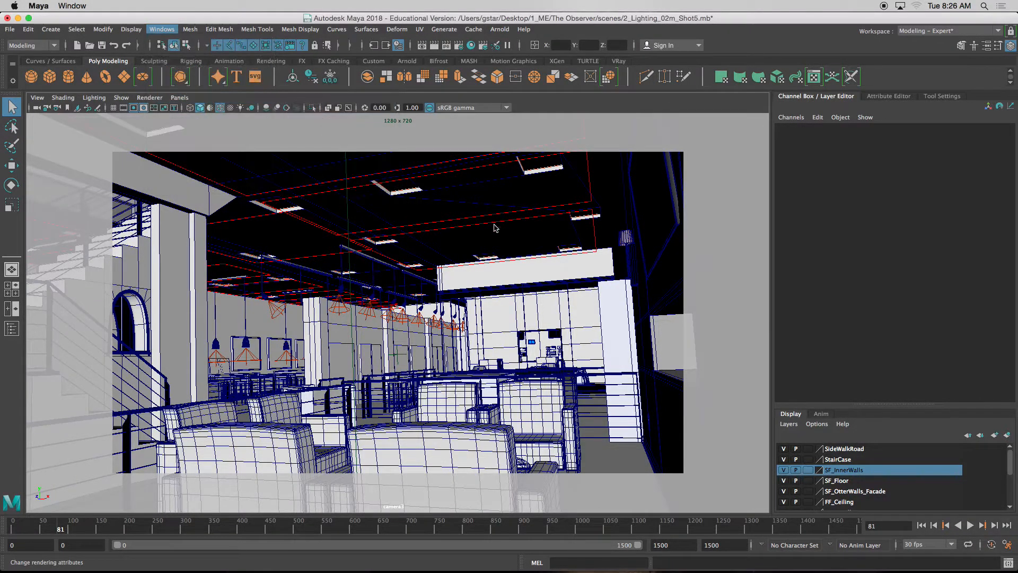
drag(839, 113, 550, 122)
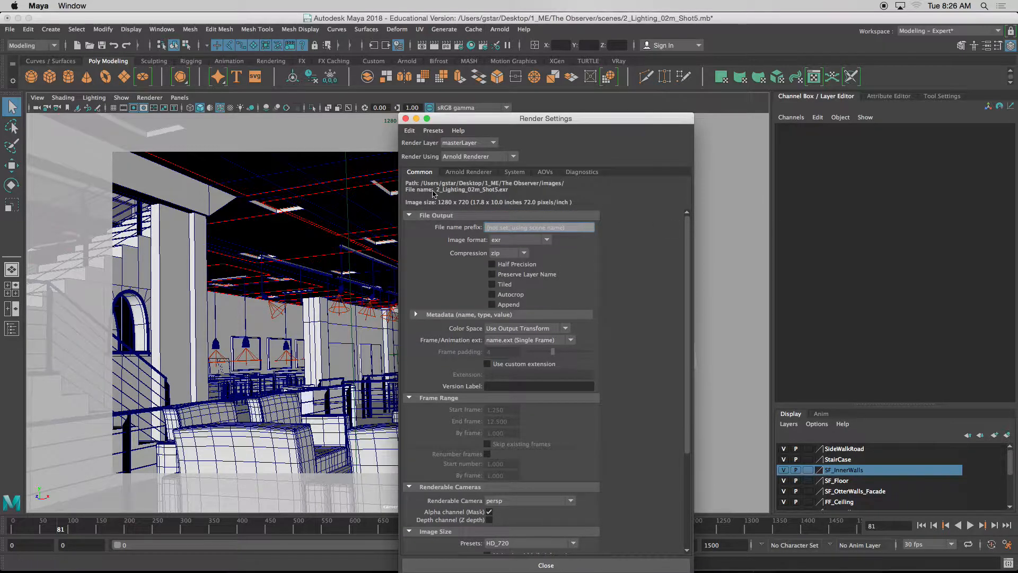
click(460, 175)
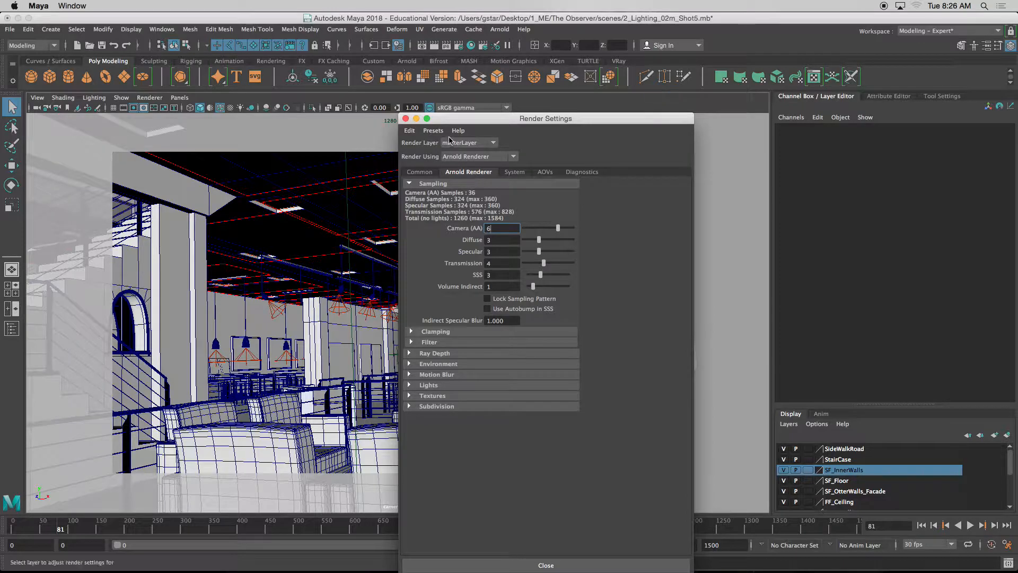
Examine the loadable render presets and the Camera (AA), Diffuse and Specular sampling values
click(435, 131)
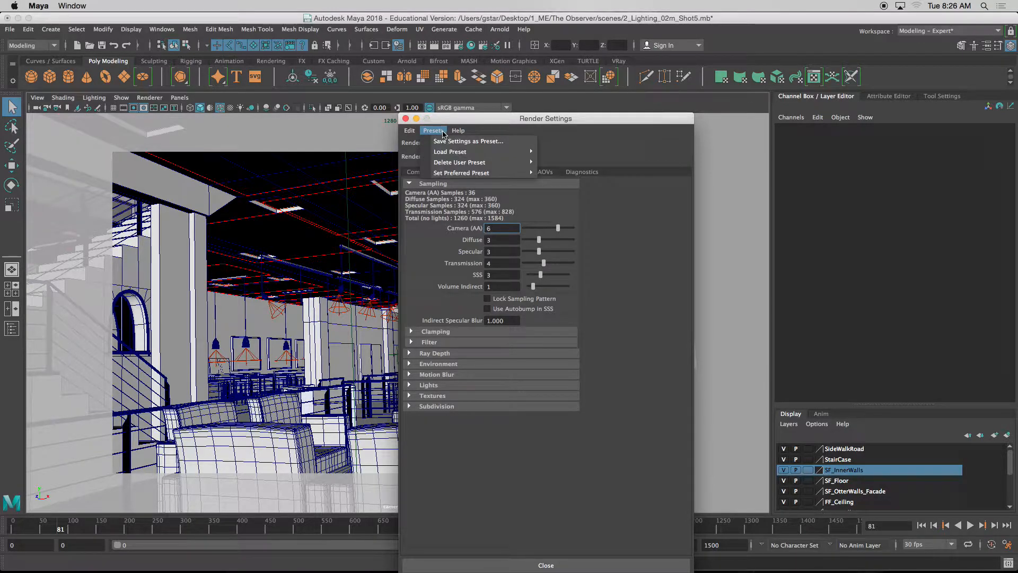
mouse_move(444, 153)
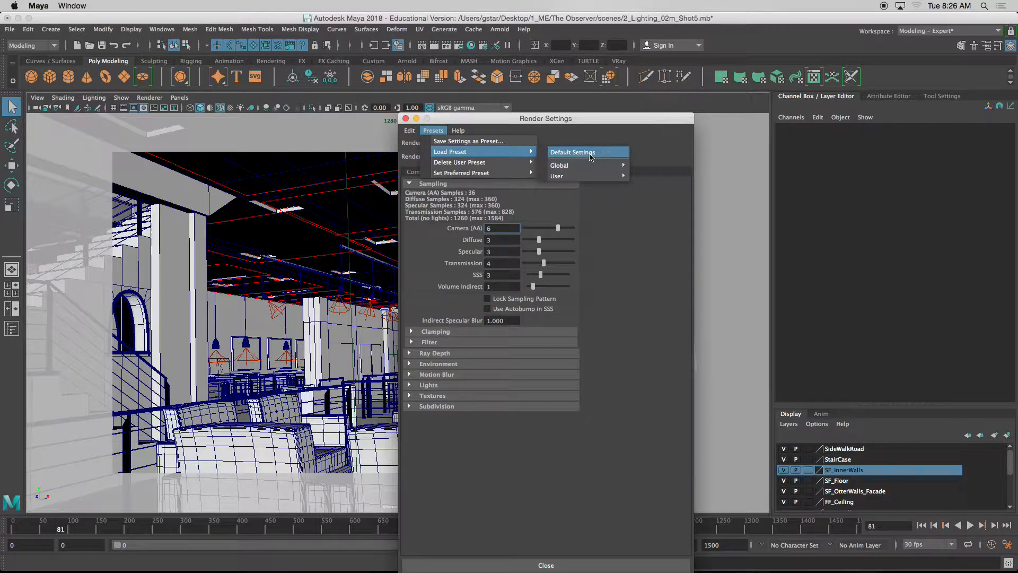
mouse_move(599, 176)
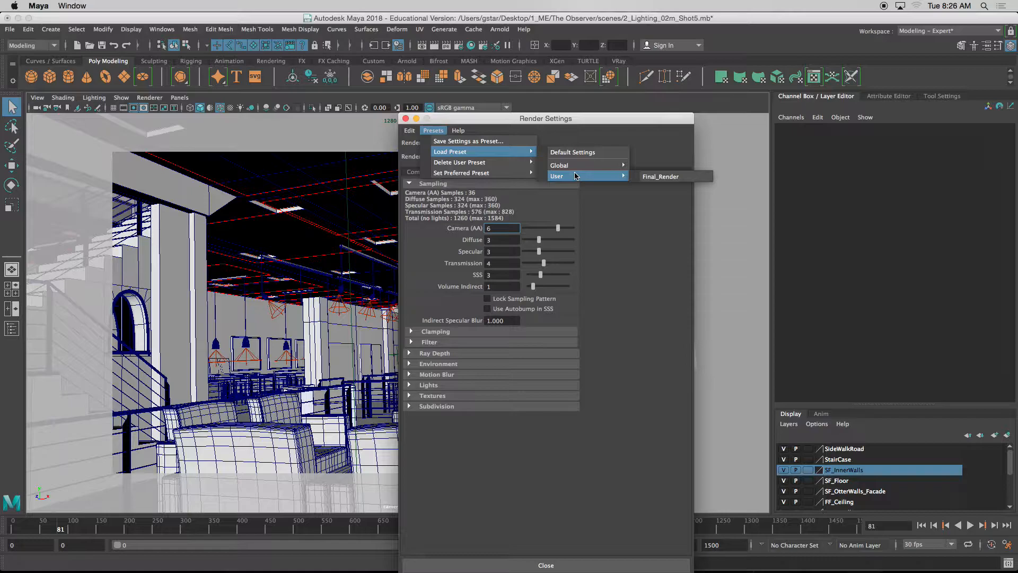
click(628, 224)
drag(500, 229, 485, 228)
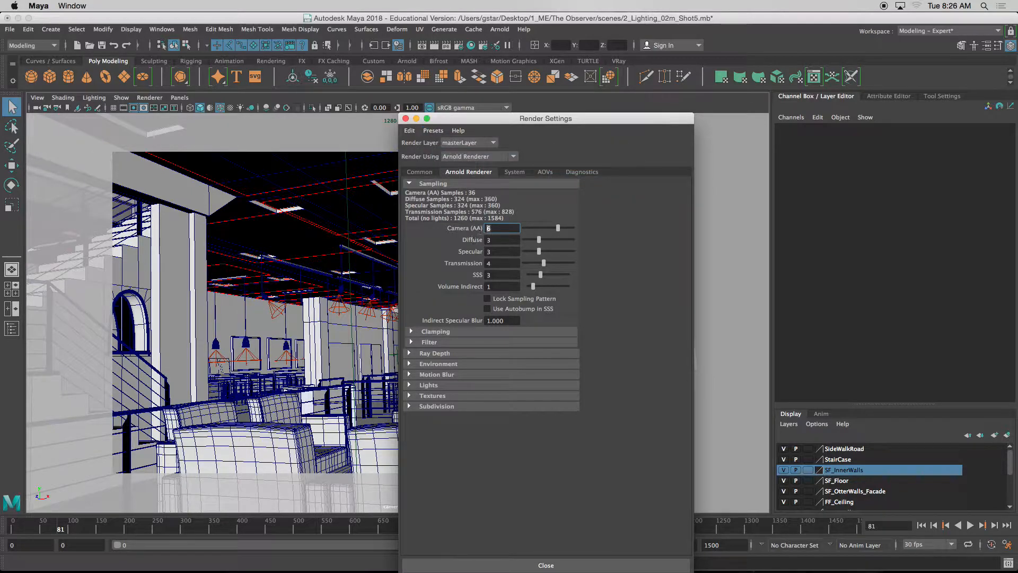
click(492, 240)
click(496, 252)
drag(500, 231, 486, 240)
Load the Default Settings preset into the render settings and check the resulting sampling values
click(433, 130)
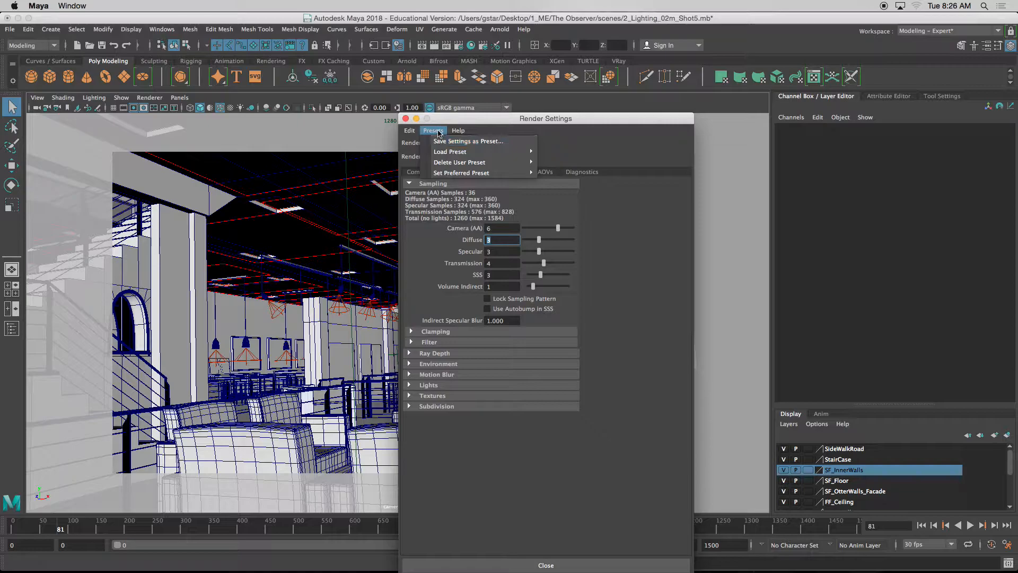
mouse_move(480, 152)
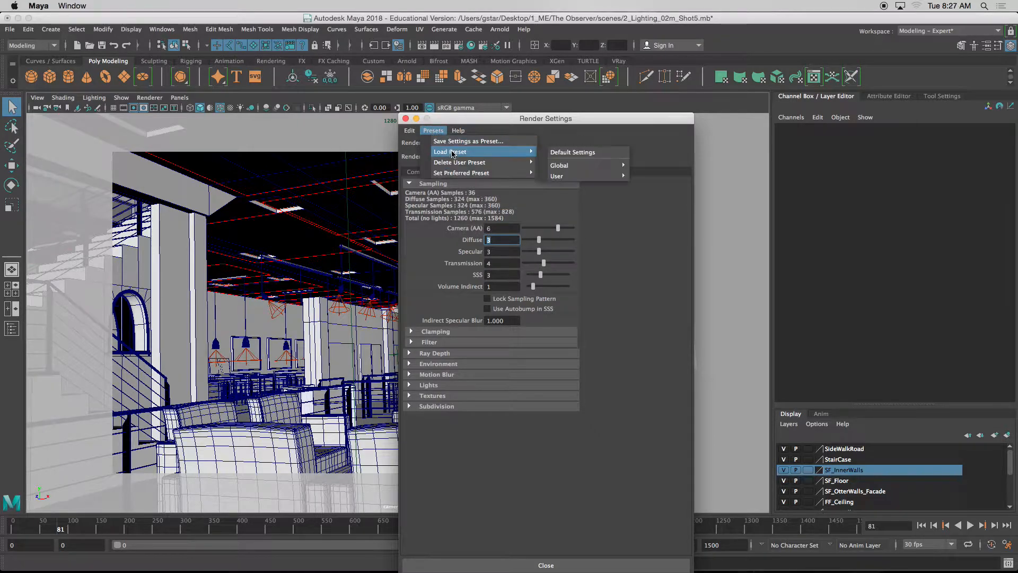
click(590, 152)
click(504, 228)
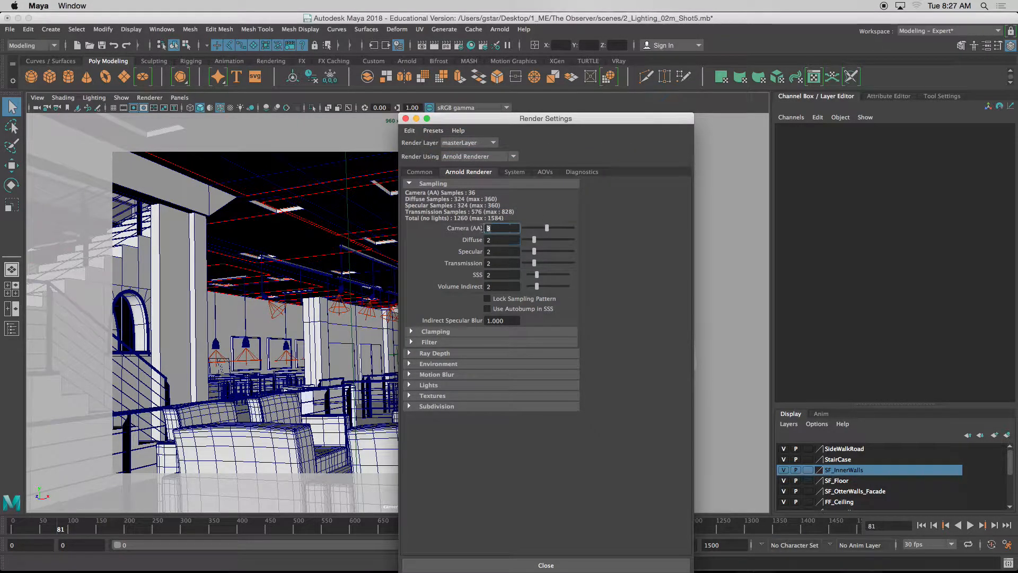
click(497, 238)
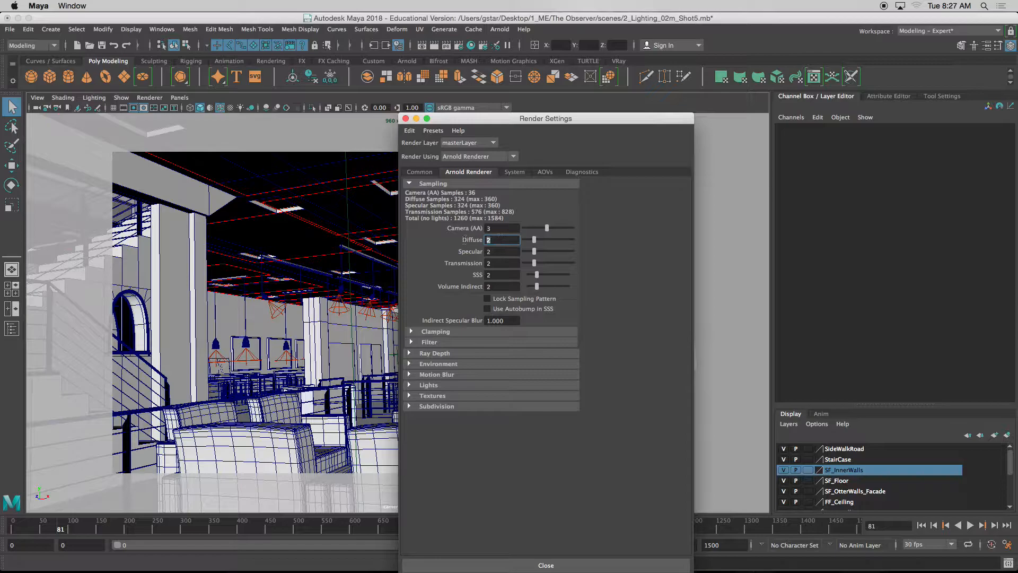
click(502, 252)
click(506, 264)
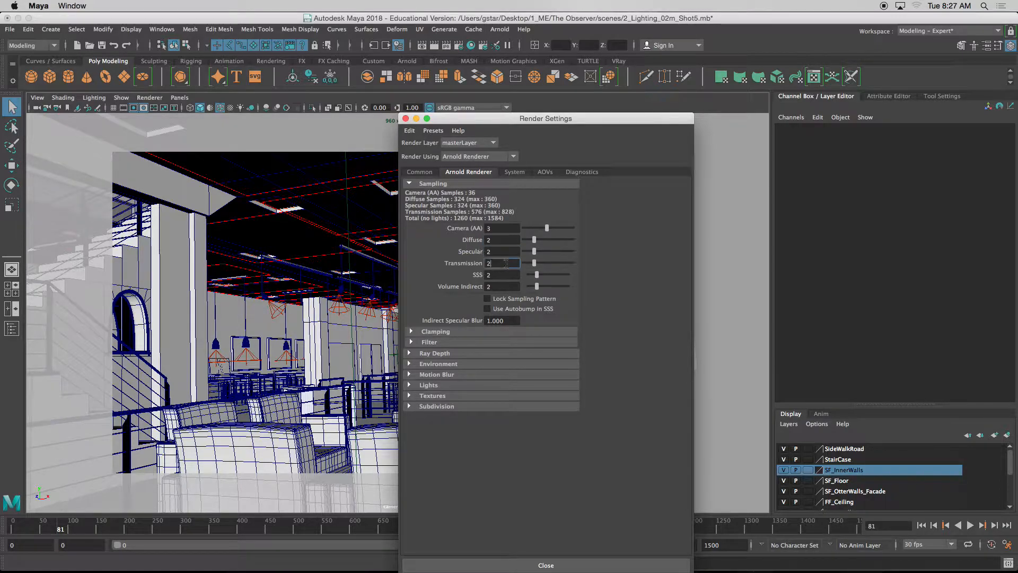
Set both the Camera (AA) and Diffuse samples to 1
click(503, 227)
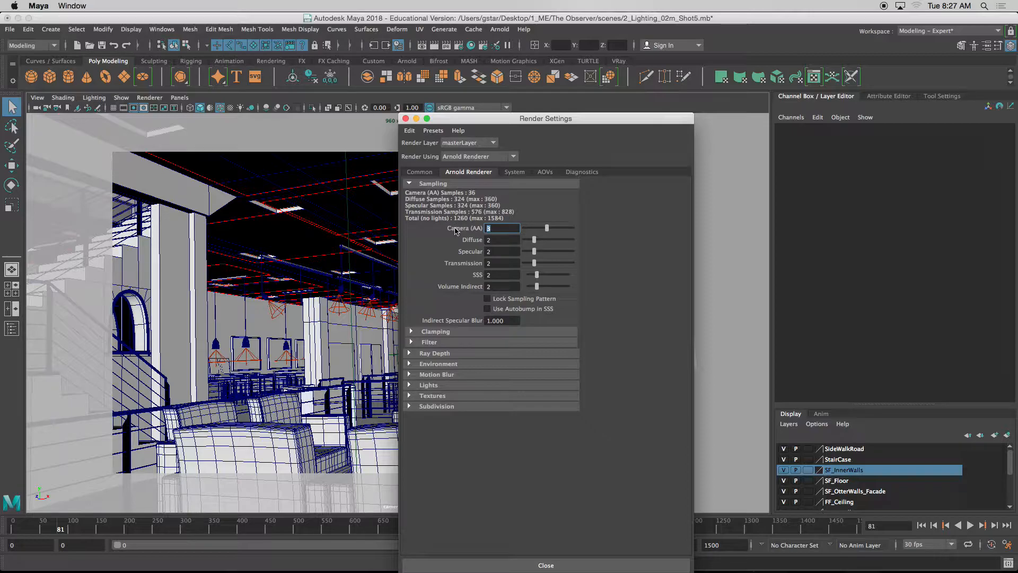
text(1)
key(Tab)
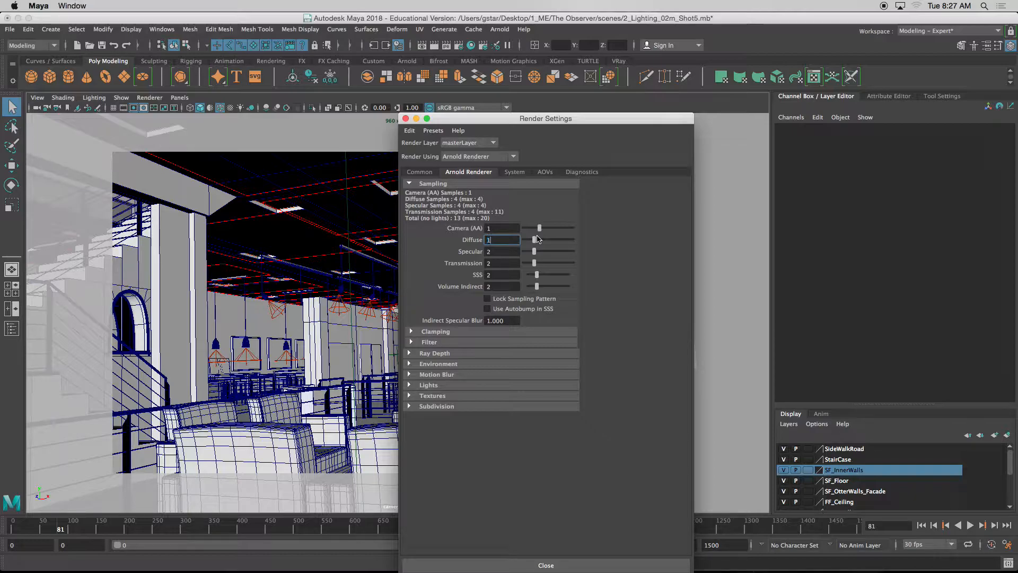
text(1)
key(Tab)
Set the Specular, Transmission, SSS and Volume Indirect samples to 0
text(0)
key(Tab)
text(0)
key(Tab)
text(0)
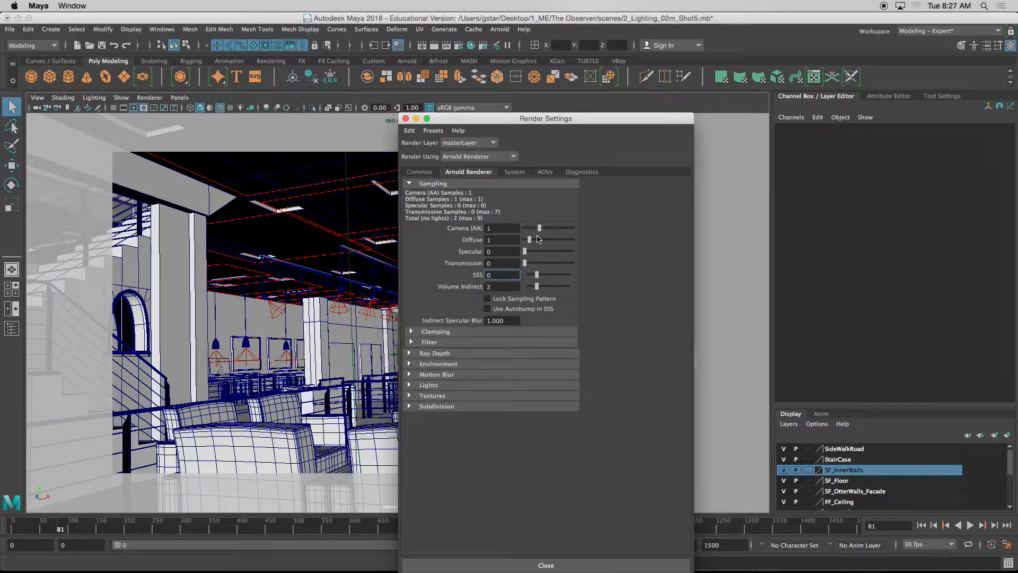
key(Tab)
key(Tab)
key(Tab)
key(Tab)
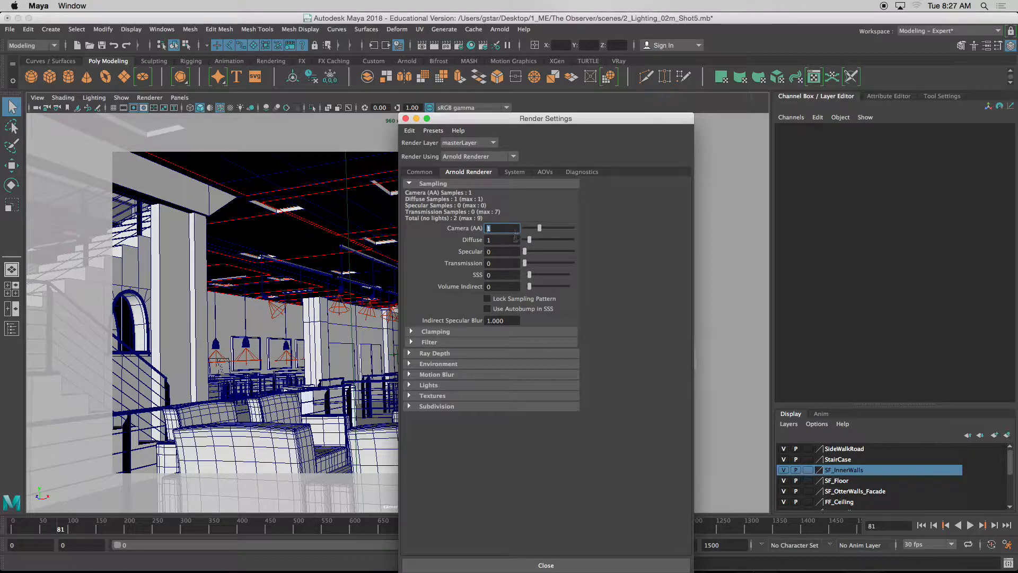
Review each Arnold sampling value and the options in the Environment section
key(Tab)
key(Tab)
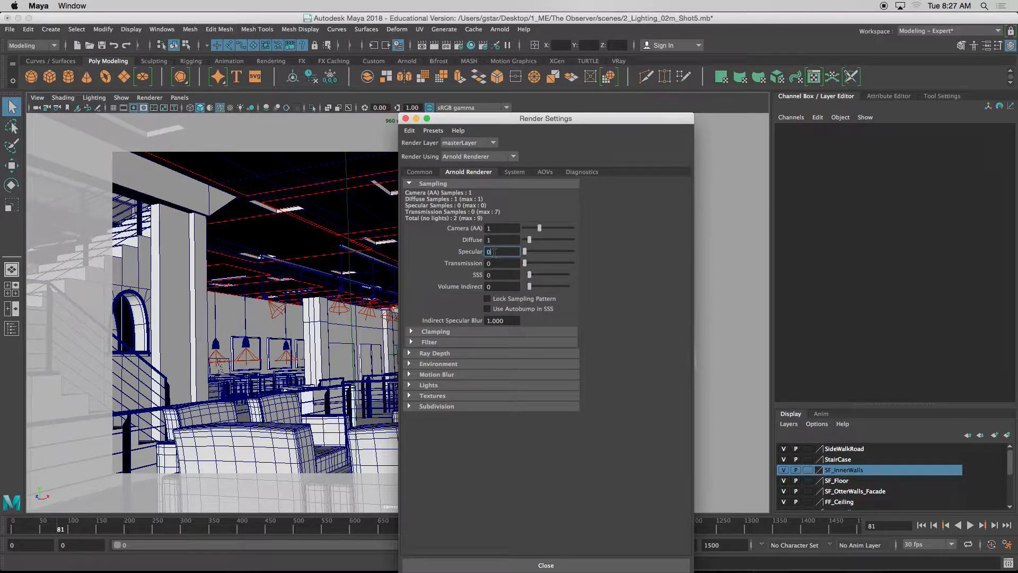
key(Tab)
click(491, 274)
click(487, 286)
click(433, 364)
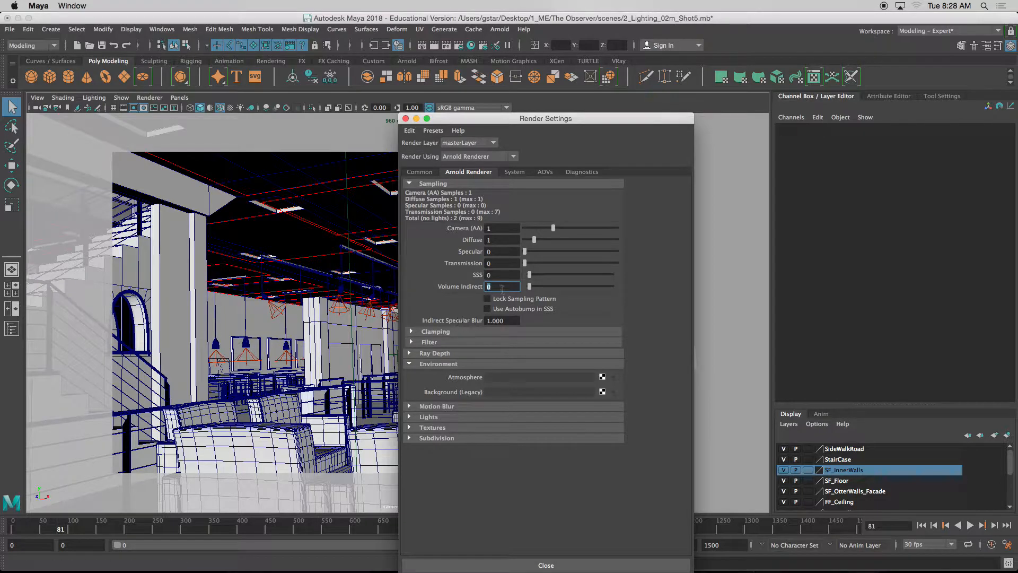
click(497, 228)
click(446, 365)
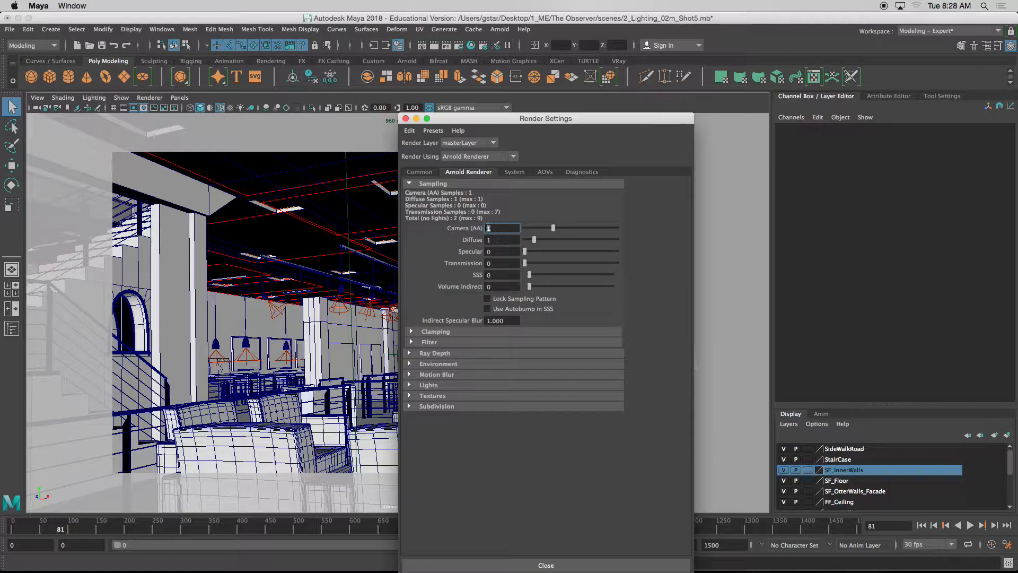
click(487, 240)
Add diffuse_direct and diffuse_indirect to the active AOVs
click(546, 173)
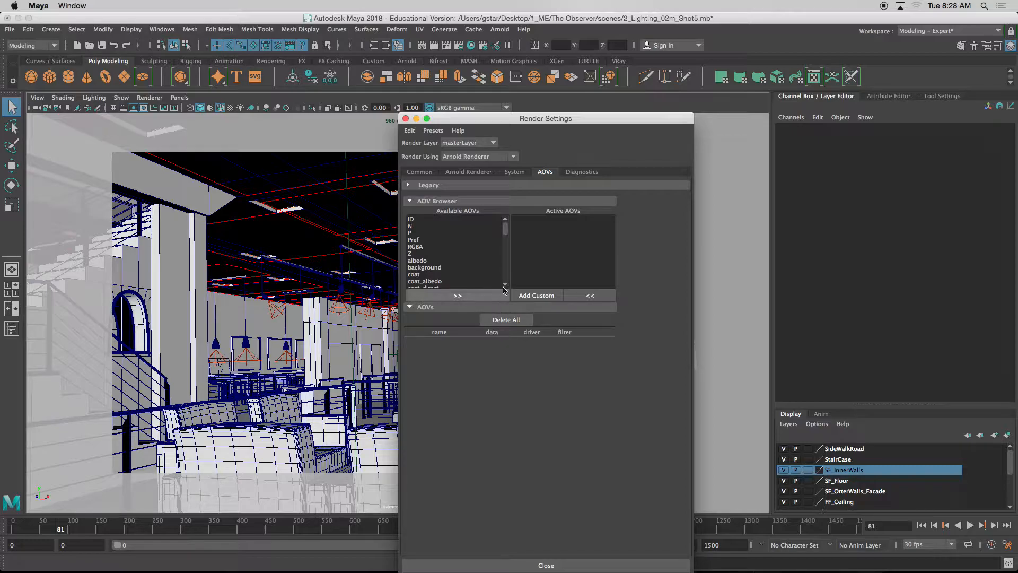
click(507, 231)
drag(507, 232, 506, 244)
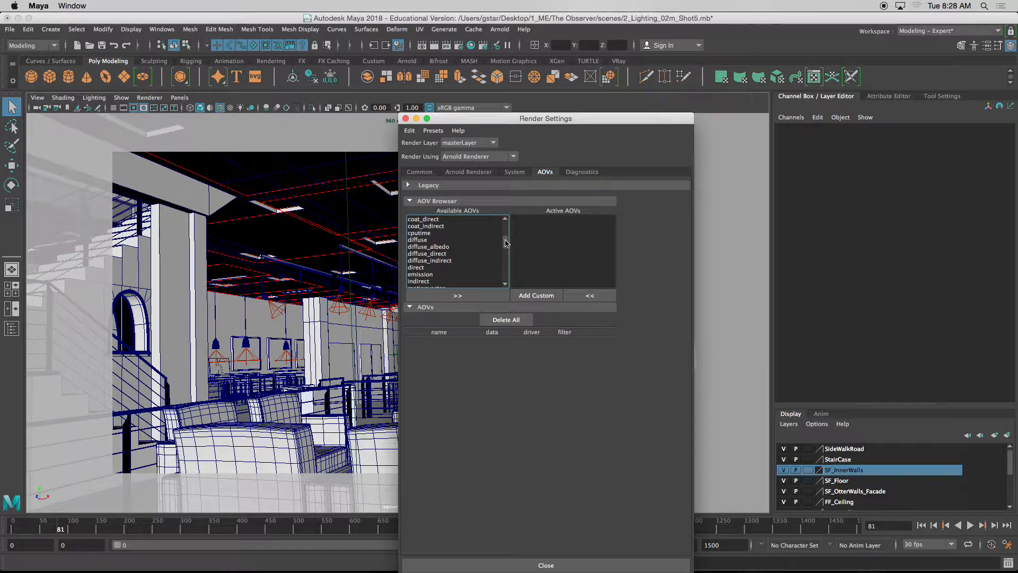
click(425, 254)
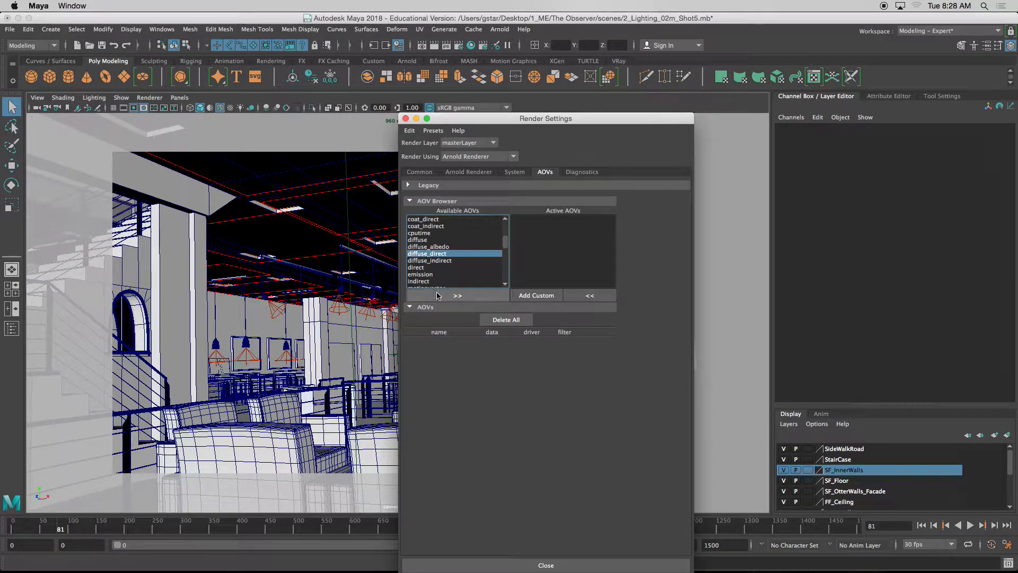
click(459, 297)
click(448, 255)
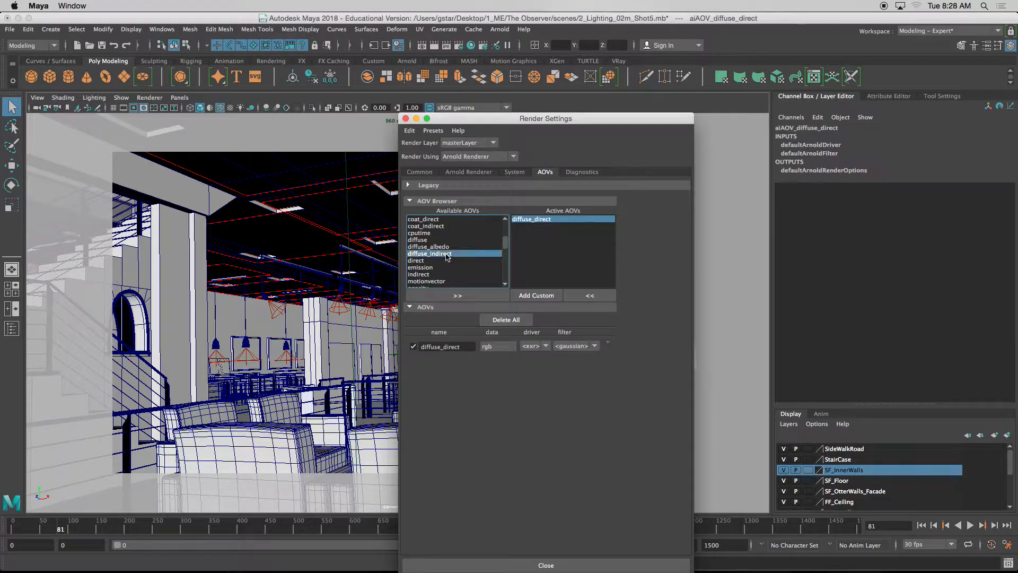
click(458, 296)
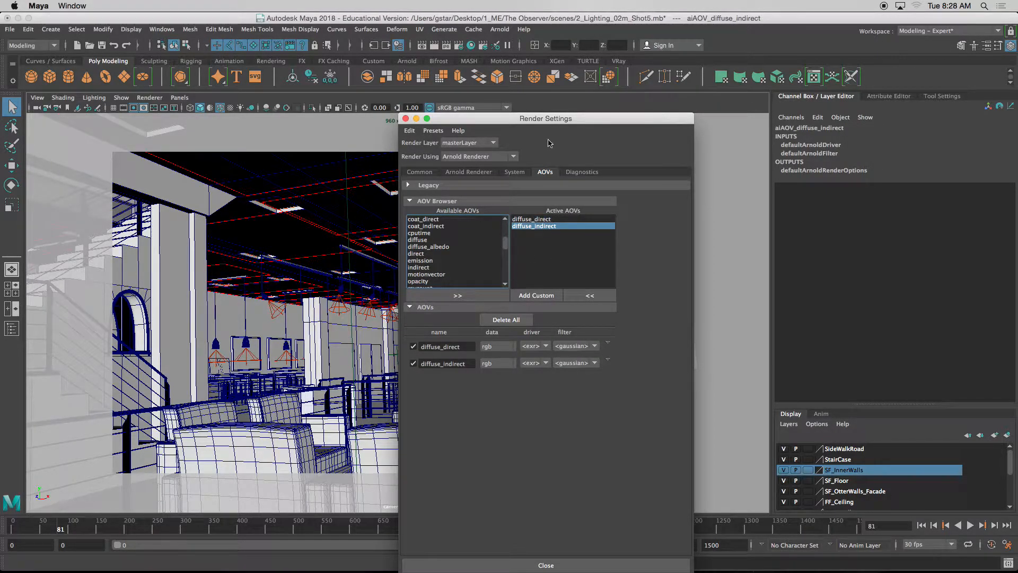
Open the Arnold RenderView beside the Render Settings to check its AOV display choices, and close it again
drag(586, 121, 437, 122)
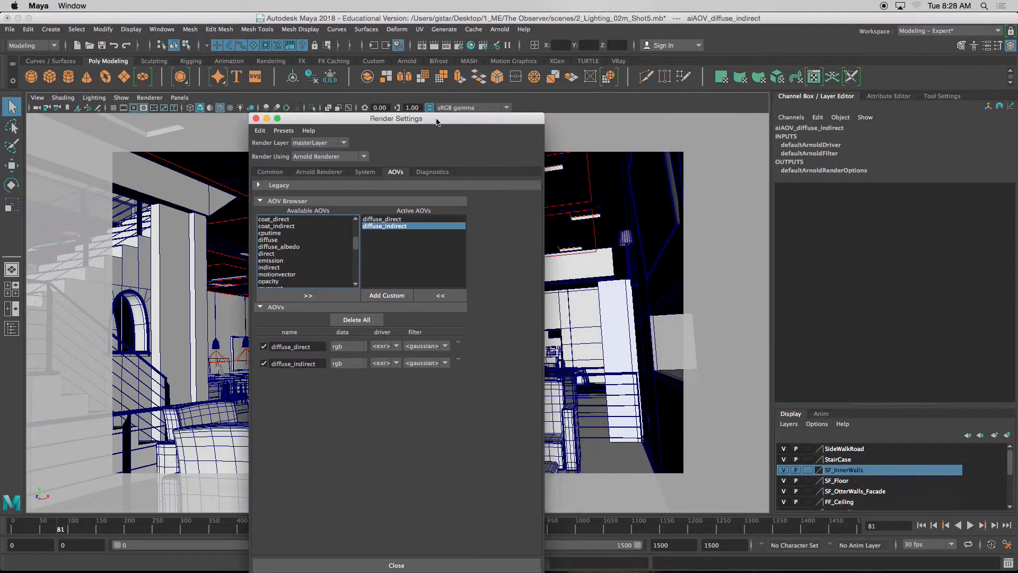
click(500, 31)
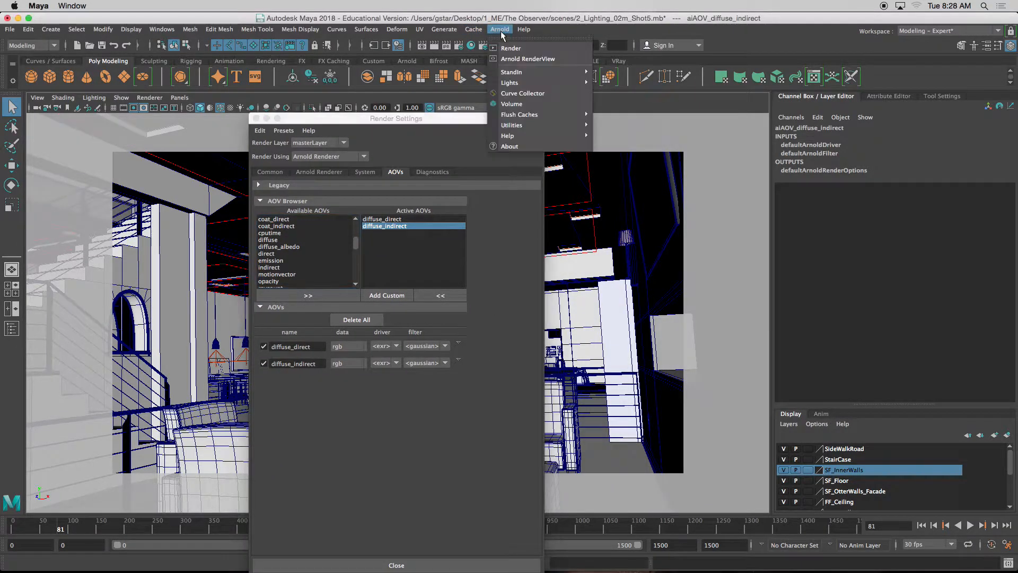
click(528, 59)
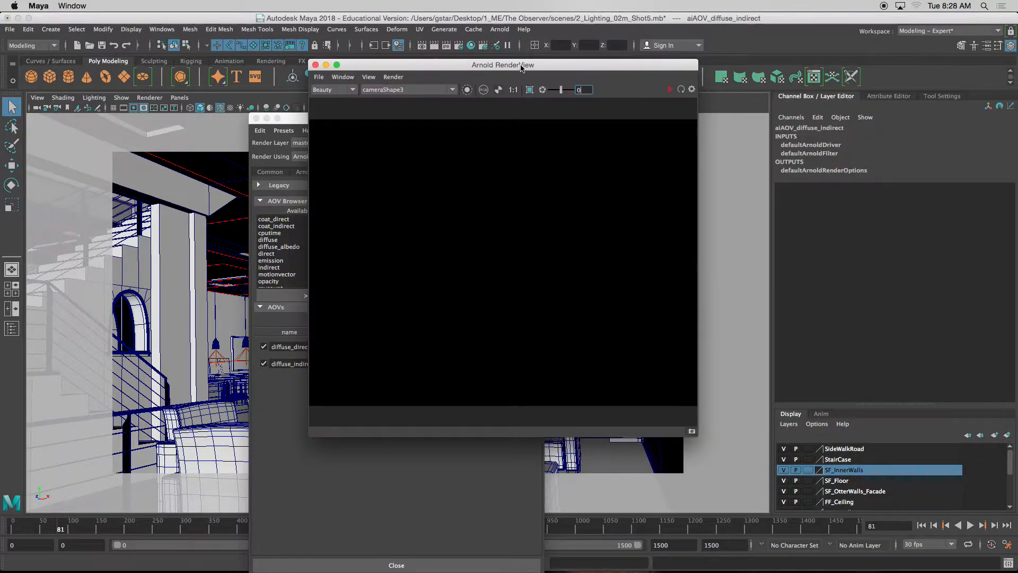
drag(508, 64, 755, 122)
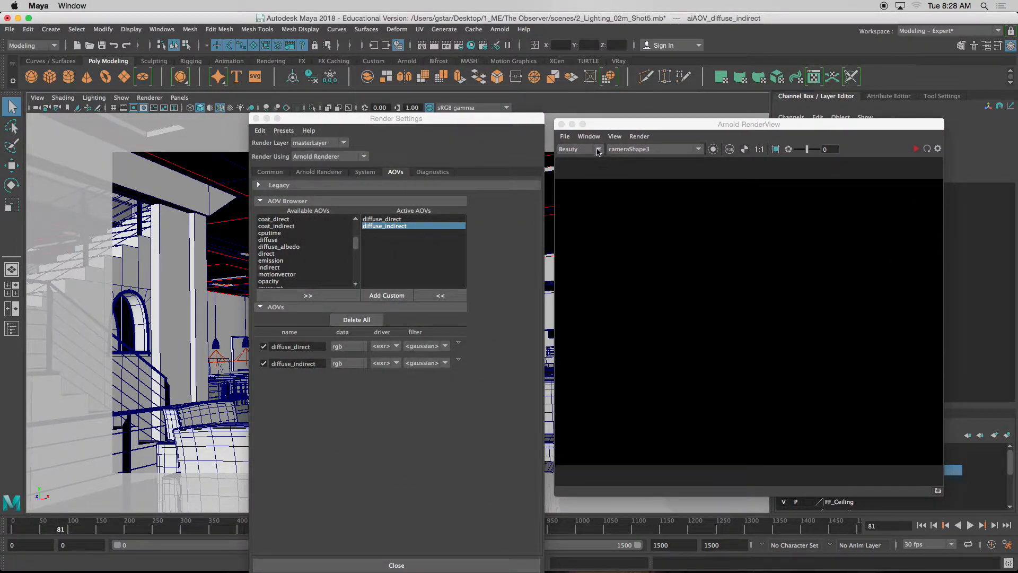
click(599, 150)
click(581, 158)
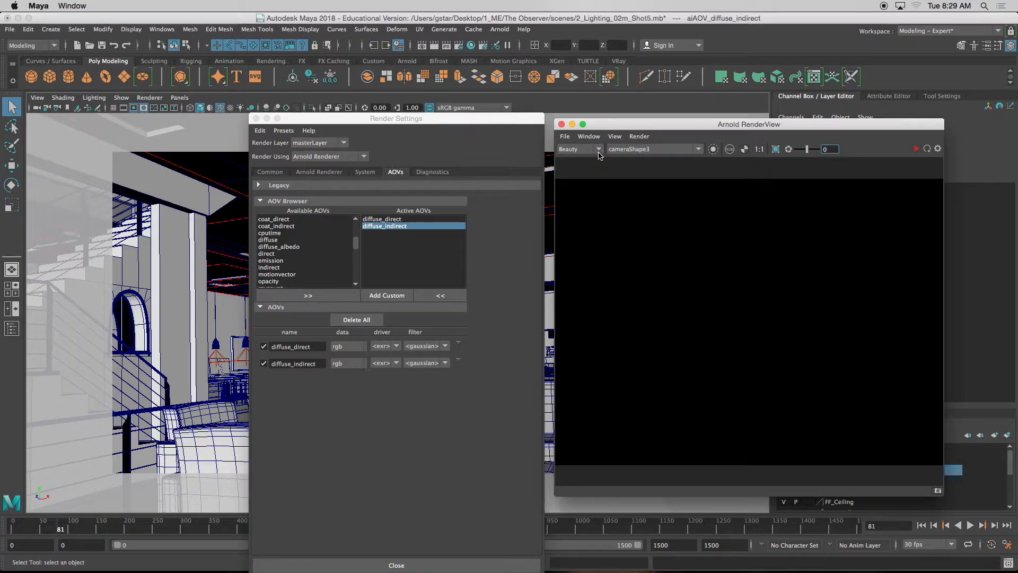
click(598, 152)
click(598, 172)
click(561, 124)
Check the active AOVs and the System options in the Render Settings
click(401, 255)
click(365, 172)
click(395, 172)
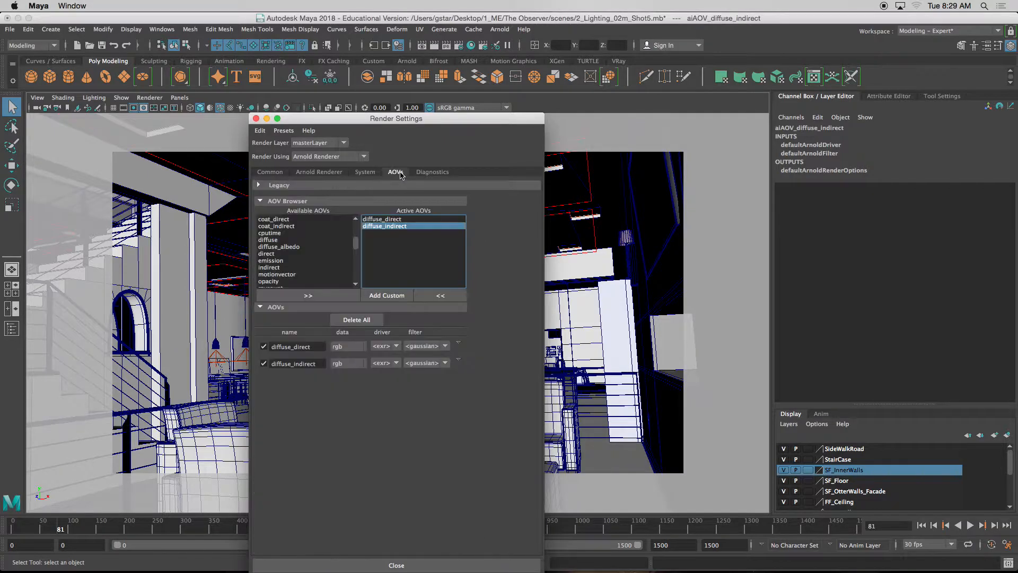
Open the Arnold RenderView to check which AOVs and cameras it offers for display, and close it again
click(488, 30)
click(522, 59)
click(587, 150)
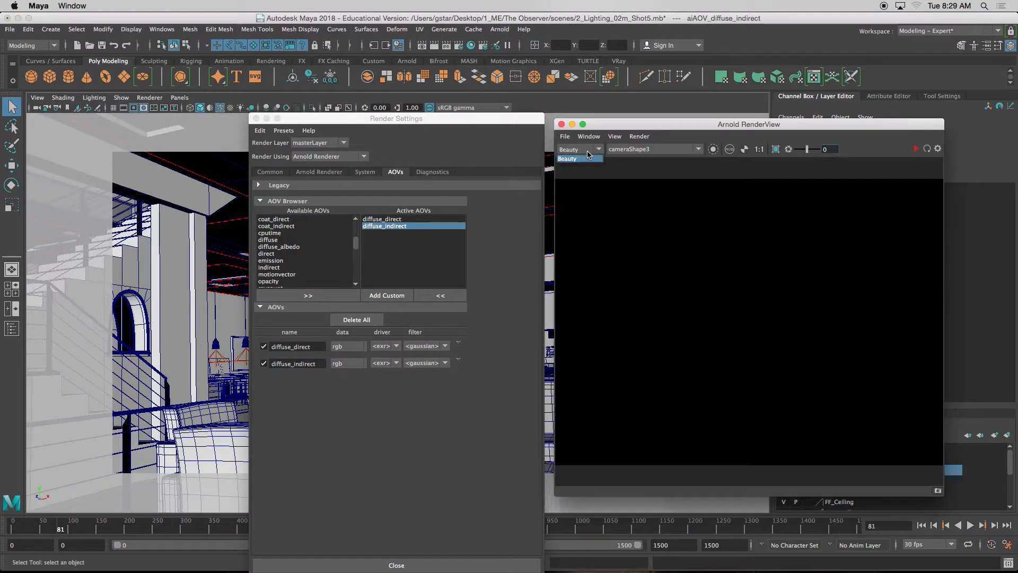
click(594, 153)
click(650, 150)
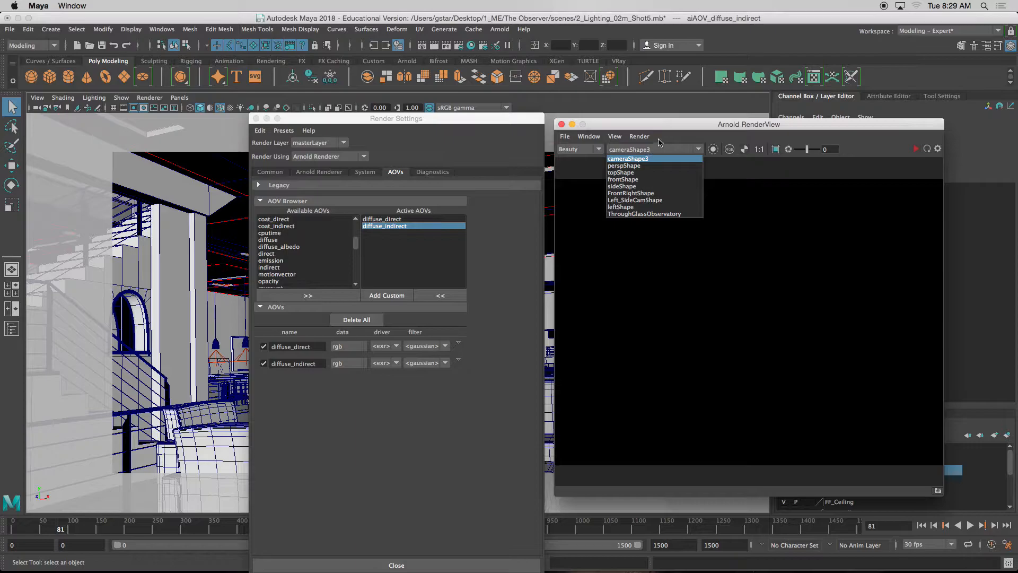
click(660, 141)
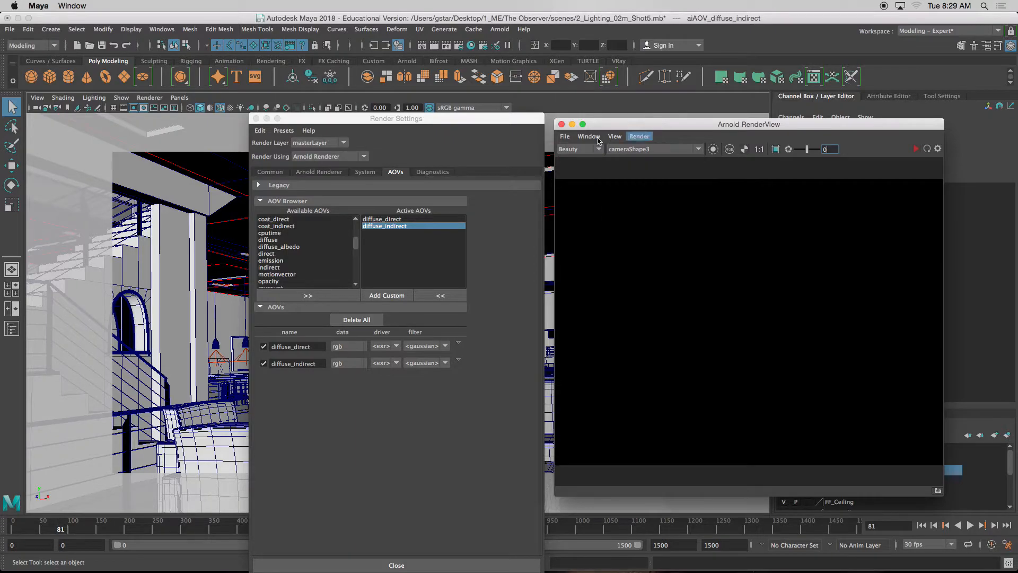
click(562, 124)
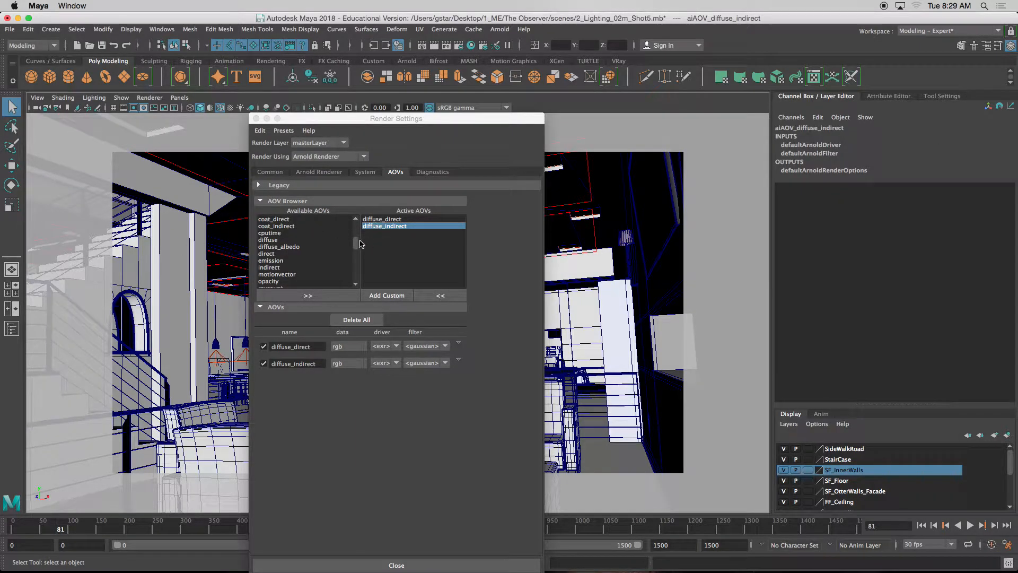
Add specular_direct and specular_indirect to the active AOVs
drag(355, 246, 355, 254)
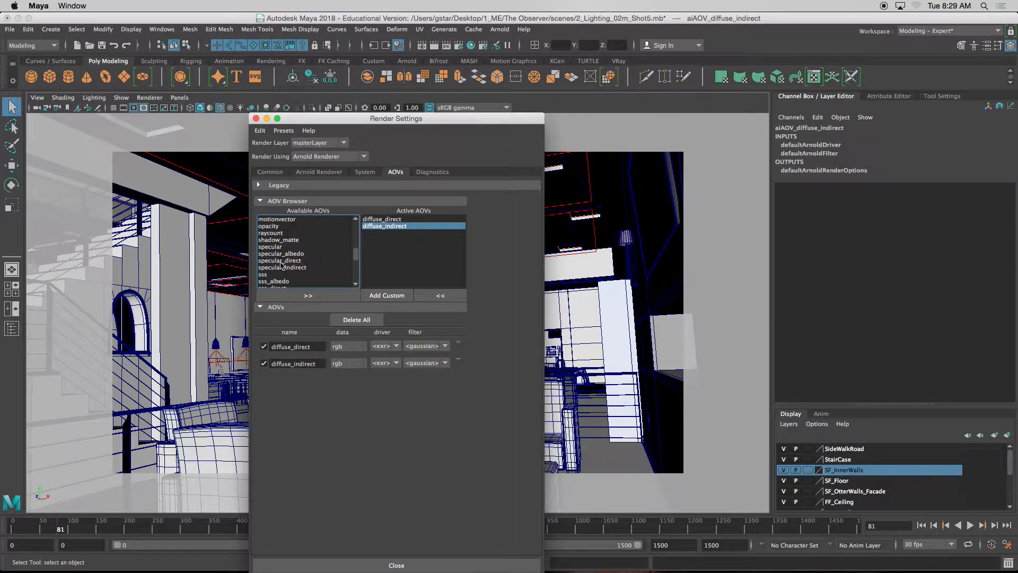
click(282, 261)
click(299, 295)
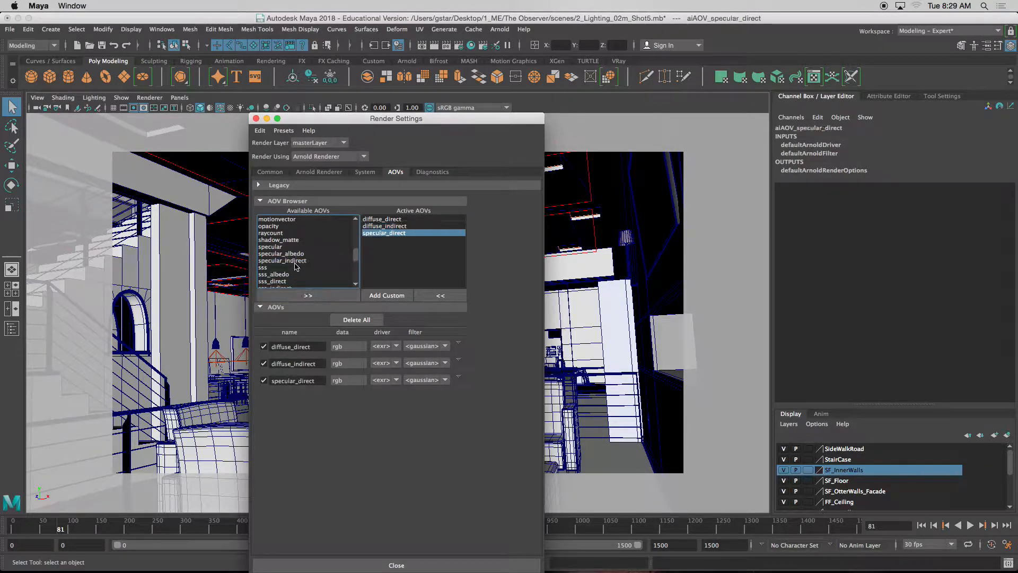
click(291, 261)
click(308, 294)
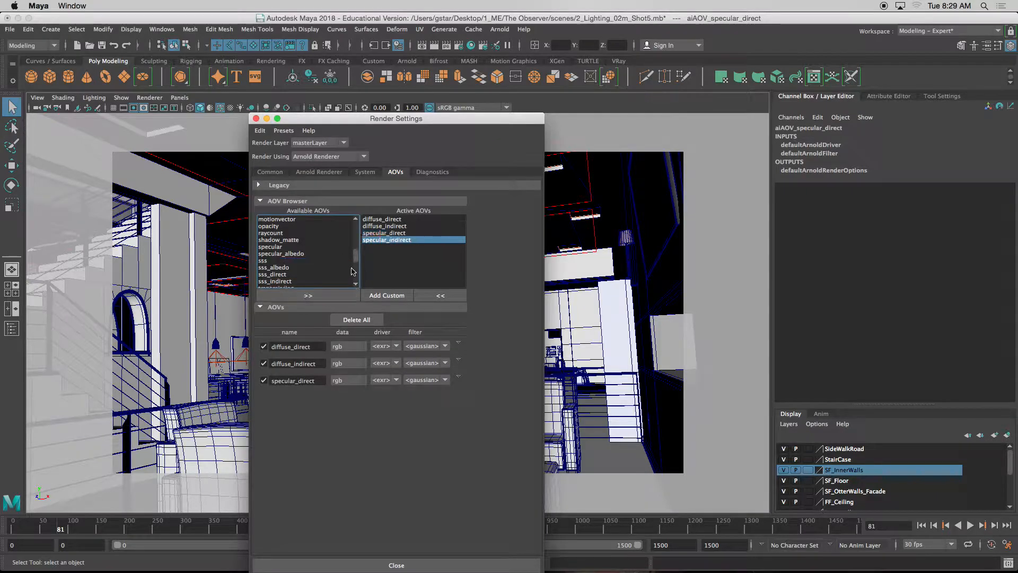
Add sss_direct and sss_indirect to the active AOVs
scroll(355, 261, down, 4)
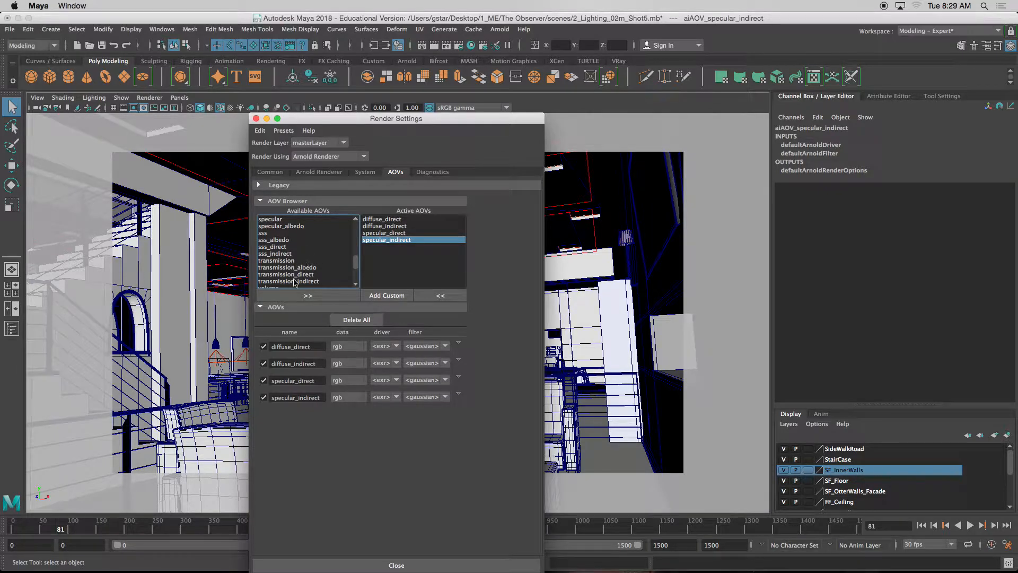
click(281, 247)
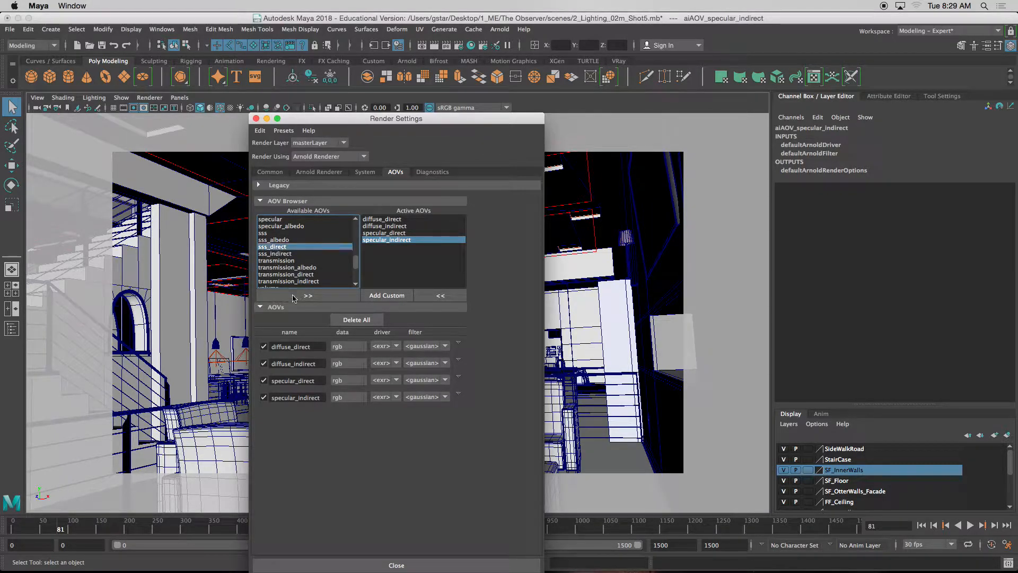
click(308, 296)
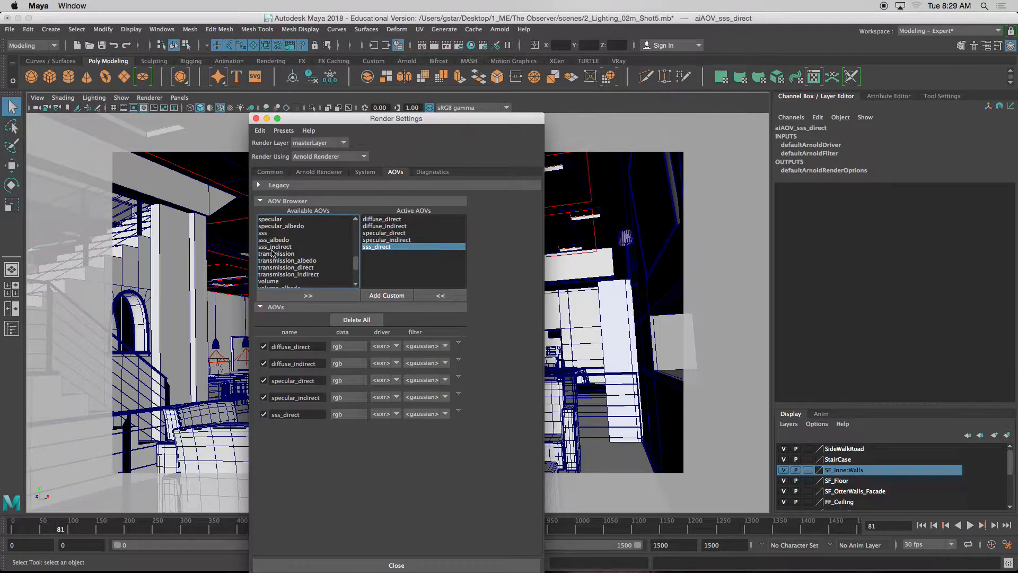
click(277, 247)
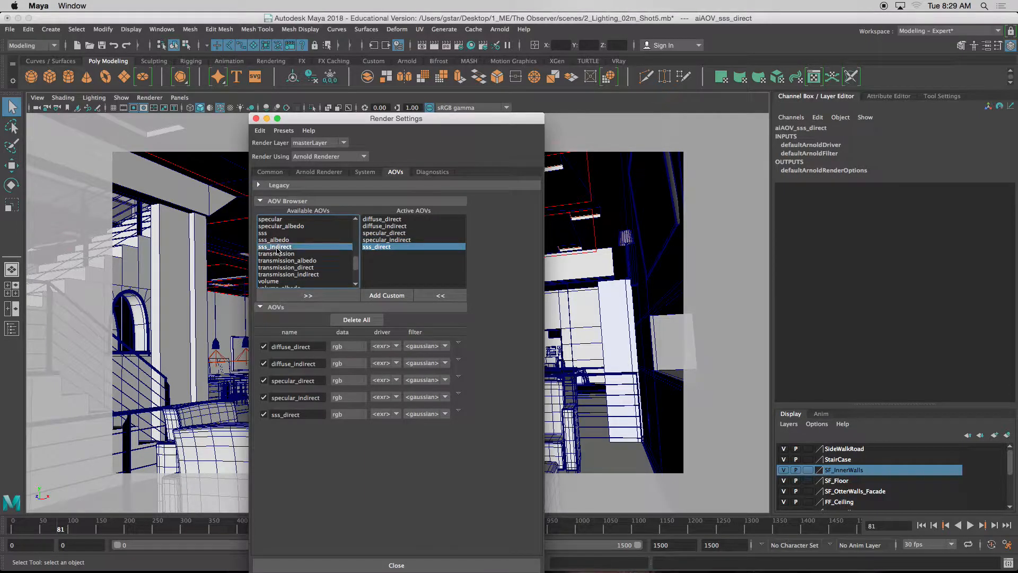
click(339, 295)
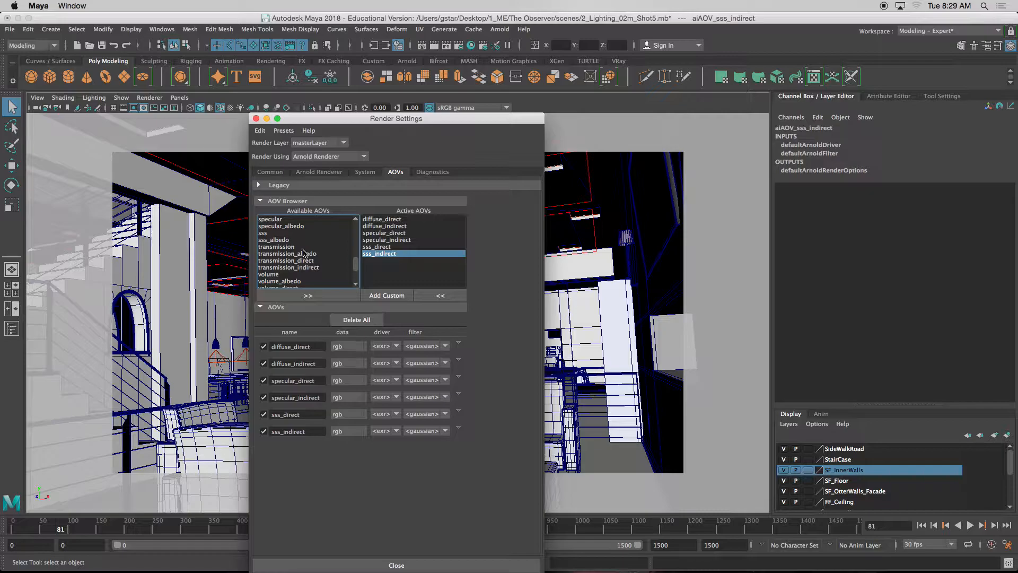
Add transmission_direct and transmission_indirect to the active AOVs and look through the remaining available ones
click(285, 261)
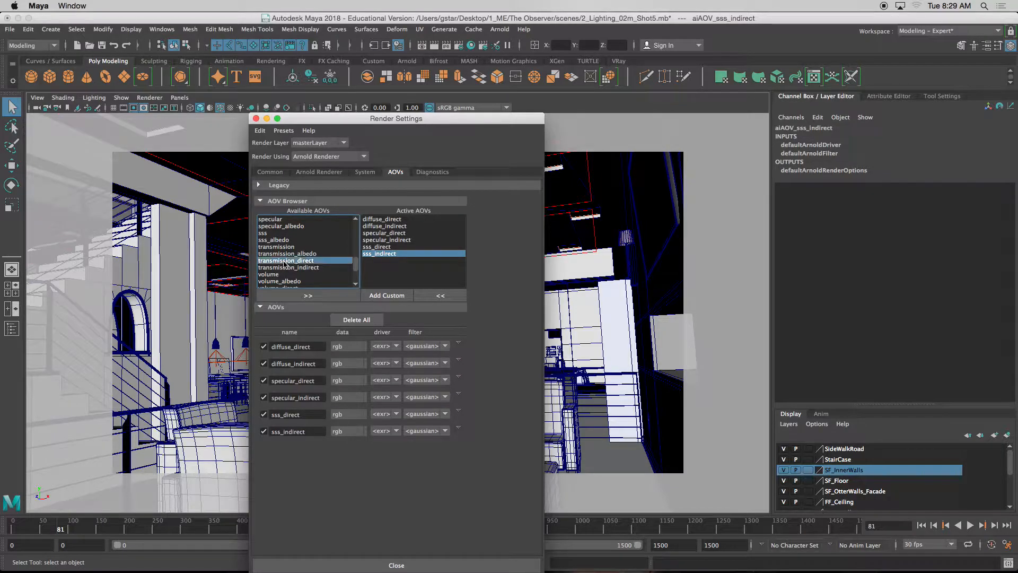
click(308, 296)
click(308, 295)
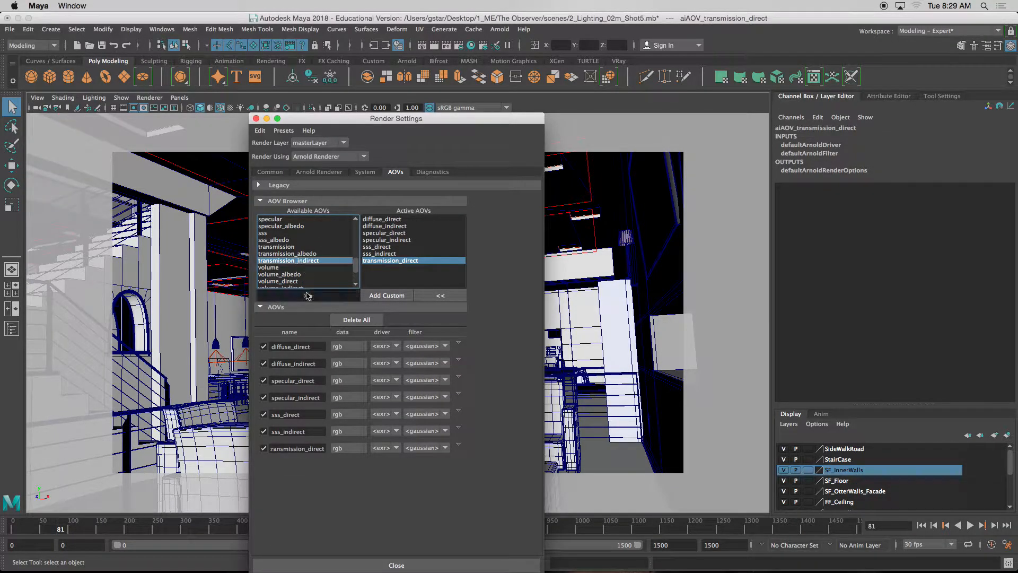
scroll(354, 269, down, 2)
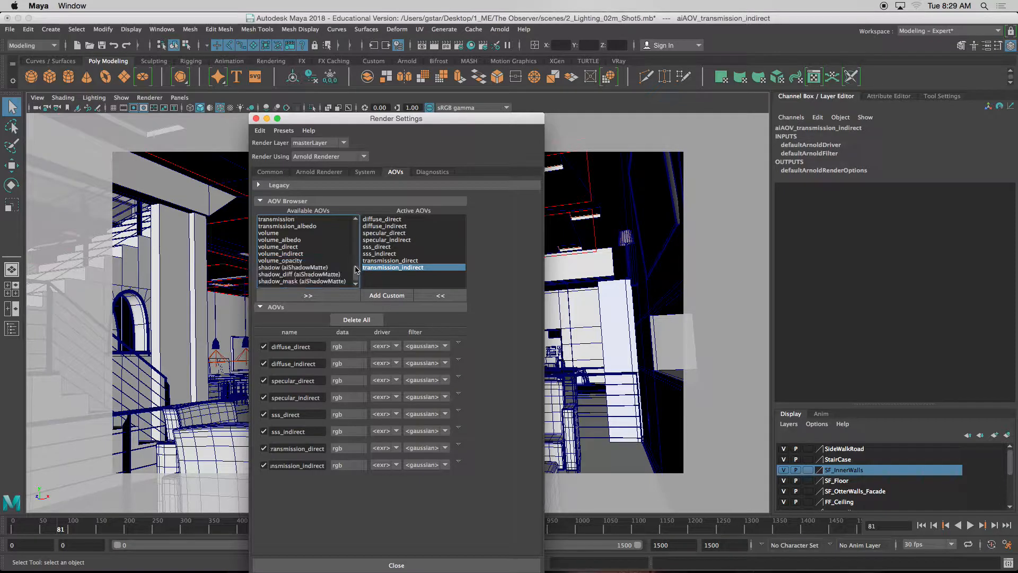
drag(354, 271, 356, 231)
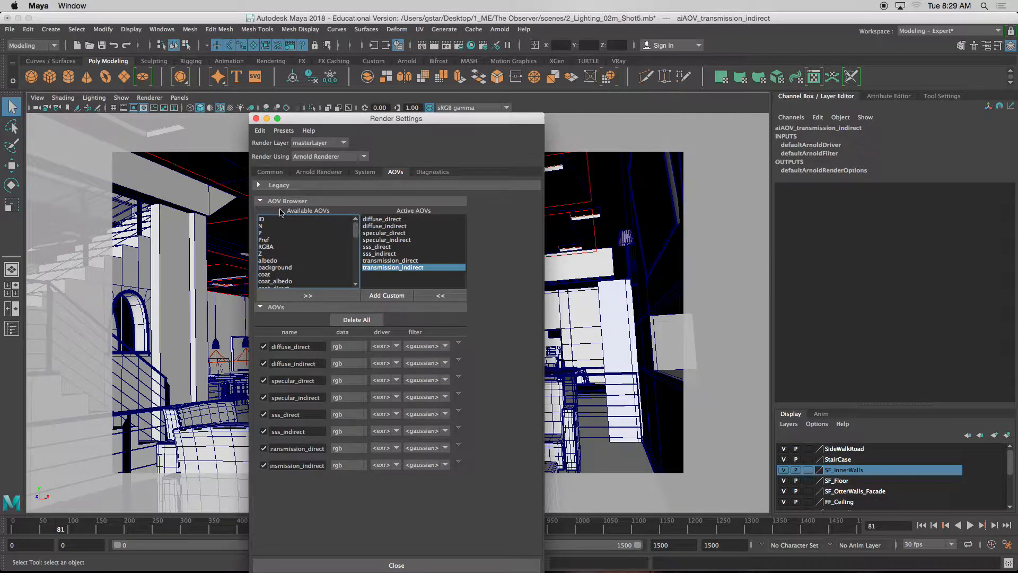
Close the Render Settings and save the scene, accepting the student version notice
drag(337, 121, 340, 90)
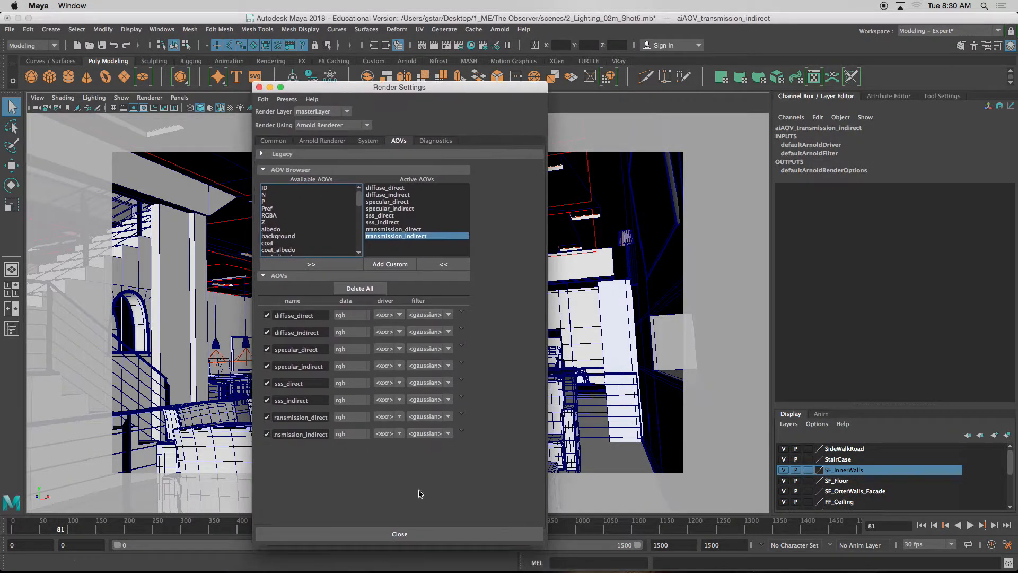
click(405, 535)
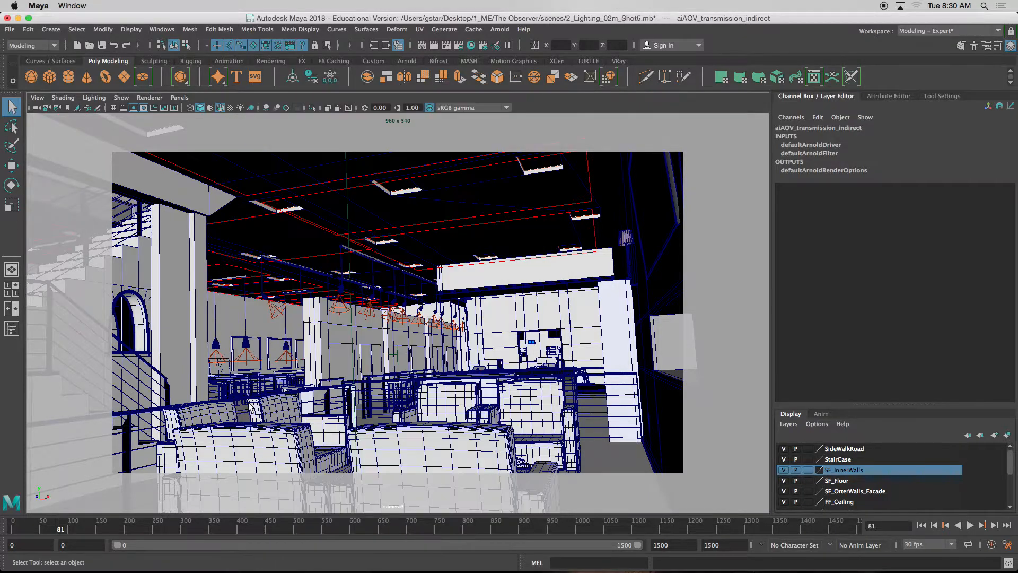
click(102, 46)
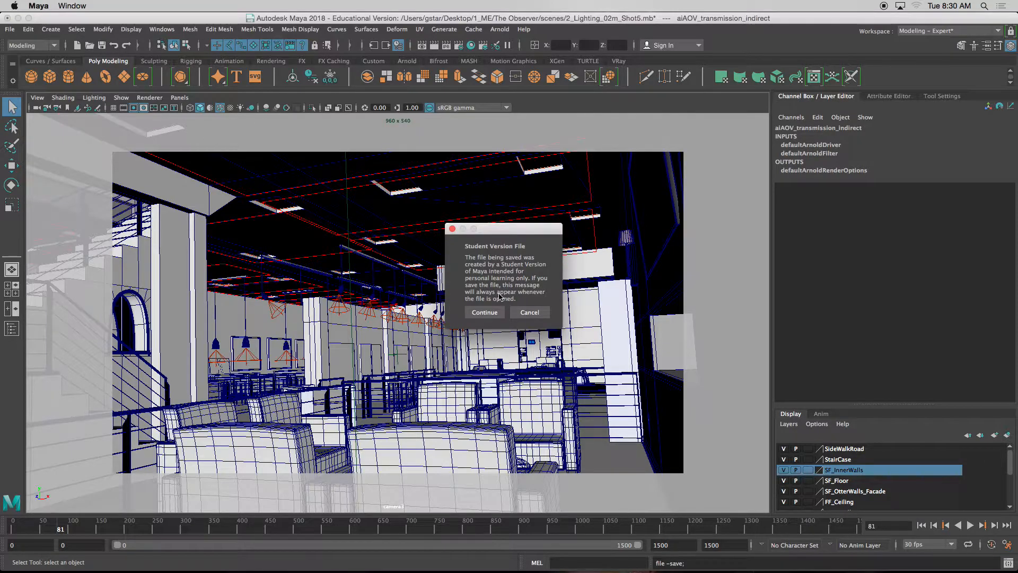
click(493, 313)
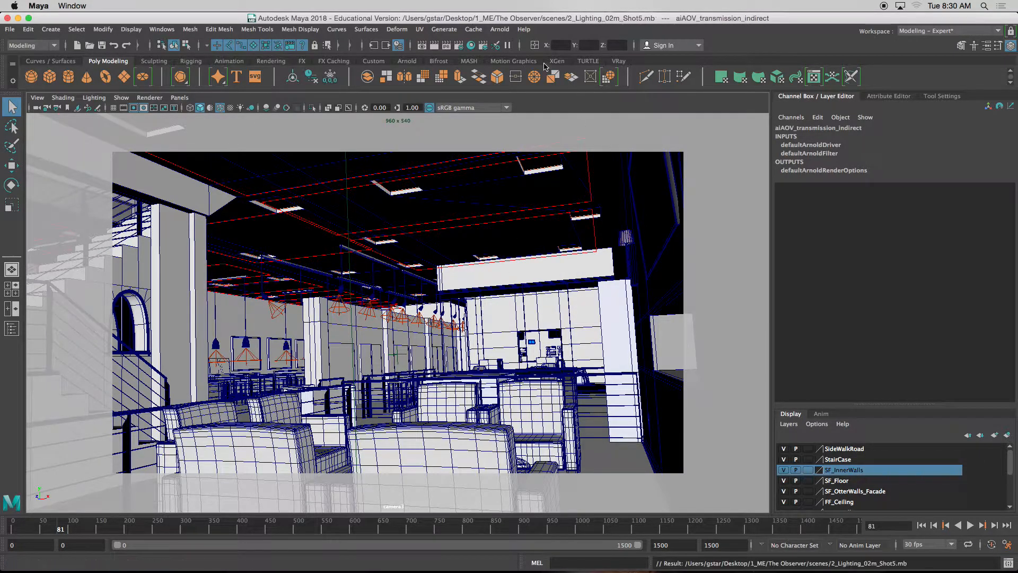
Open the Arnold RenderView, run an IPR test render of the Beauty pass through cameraShape3, and stop it
click(499, 29)
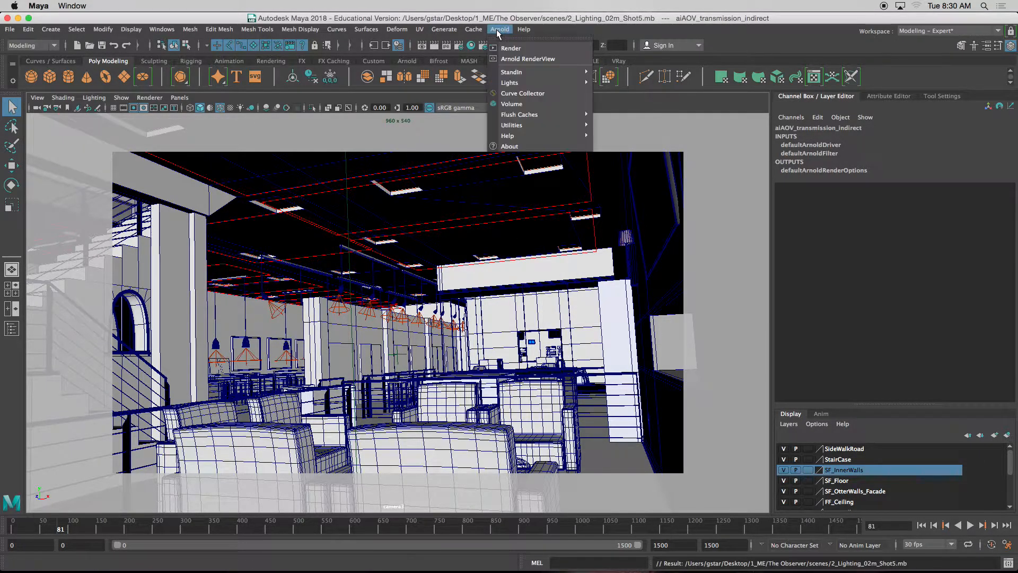
click(514, 59)
drag(635, 126, 417, 124)
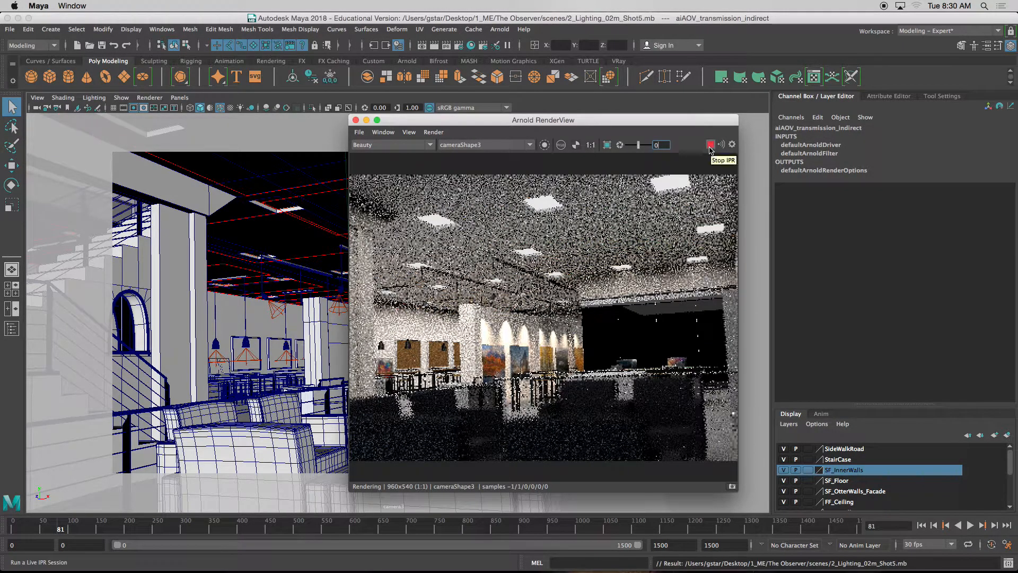
drag(711, 151, 662, 147)
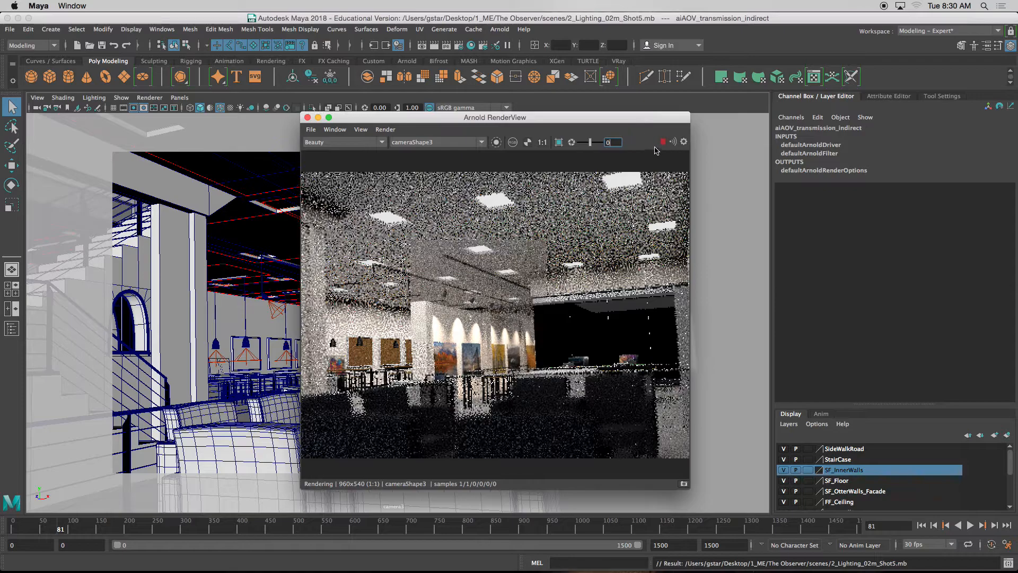
click(662, 144)
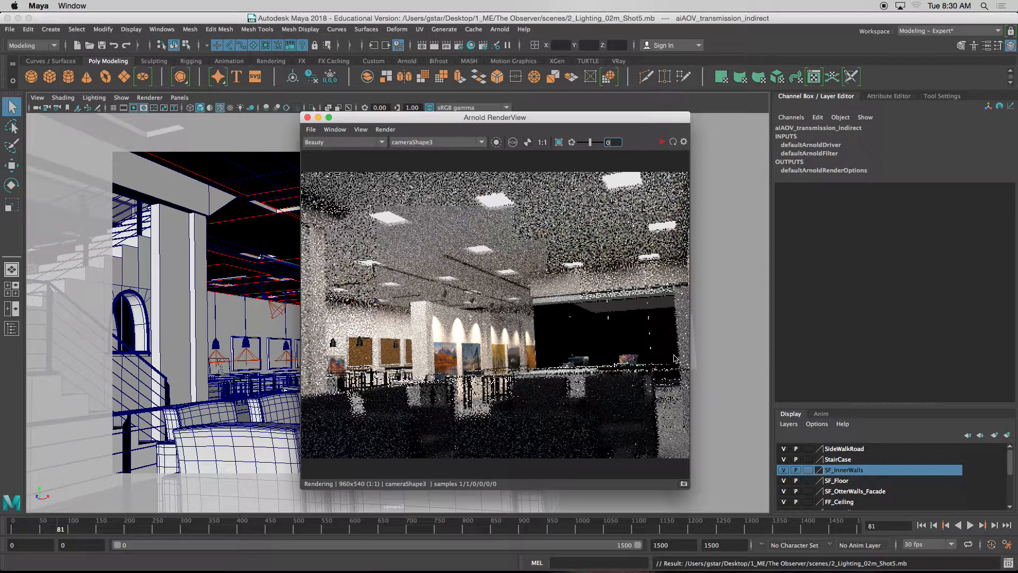
Check the AOV display choices in the RenderView, switch to diffuse_direct, and return to Beauty
click(332, 142)
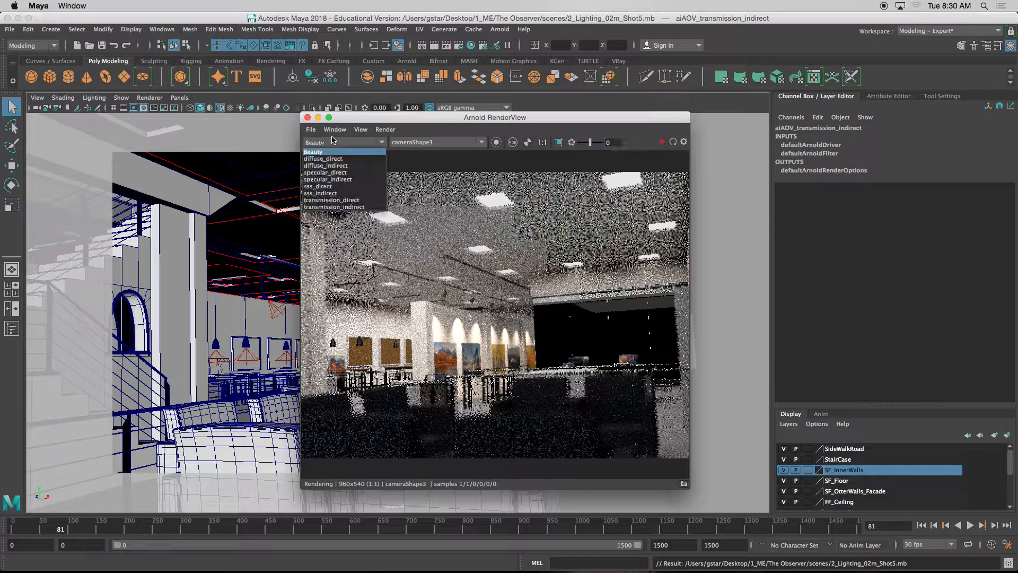
drag(357, 117, 358, 120)
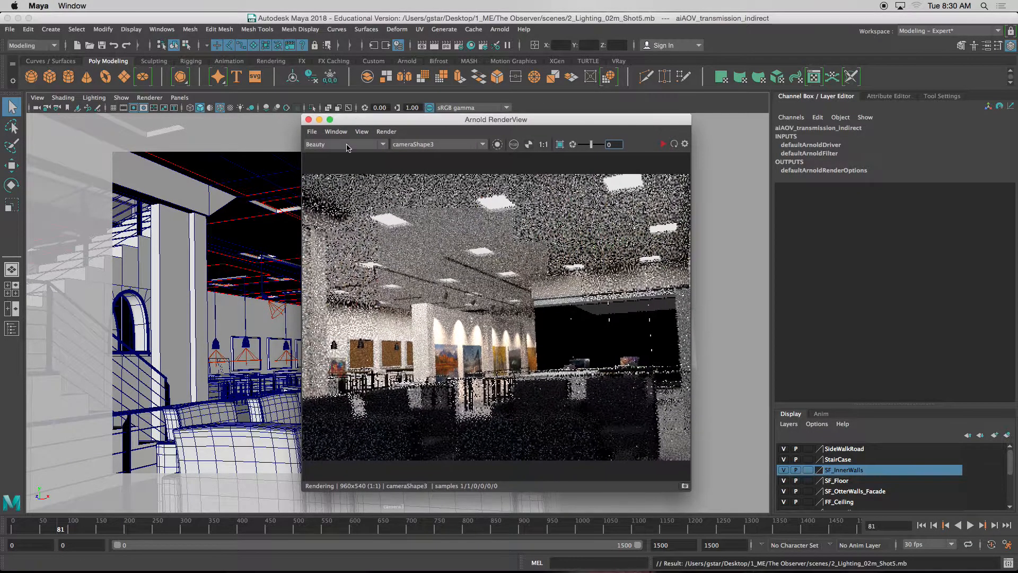
click(361, 145)
click(350, 160)
click(350, 145)
click(320, 154)
Restart the IPR render of the Beauty pass and check the RenderView's render options while it runs
click(663, 146)
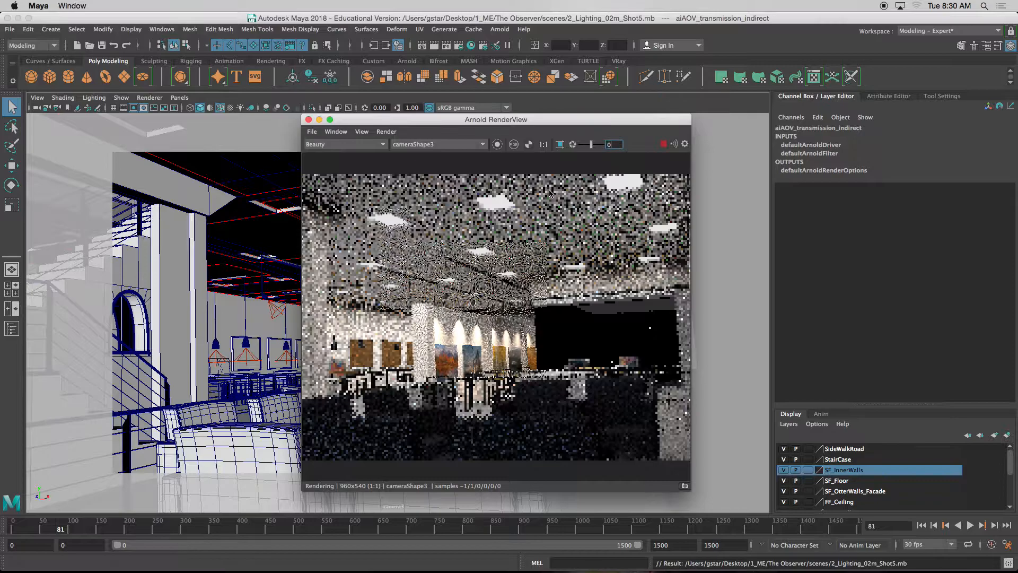
click(386, 131)
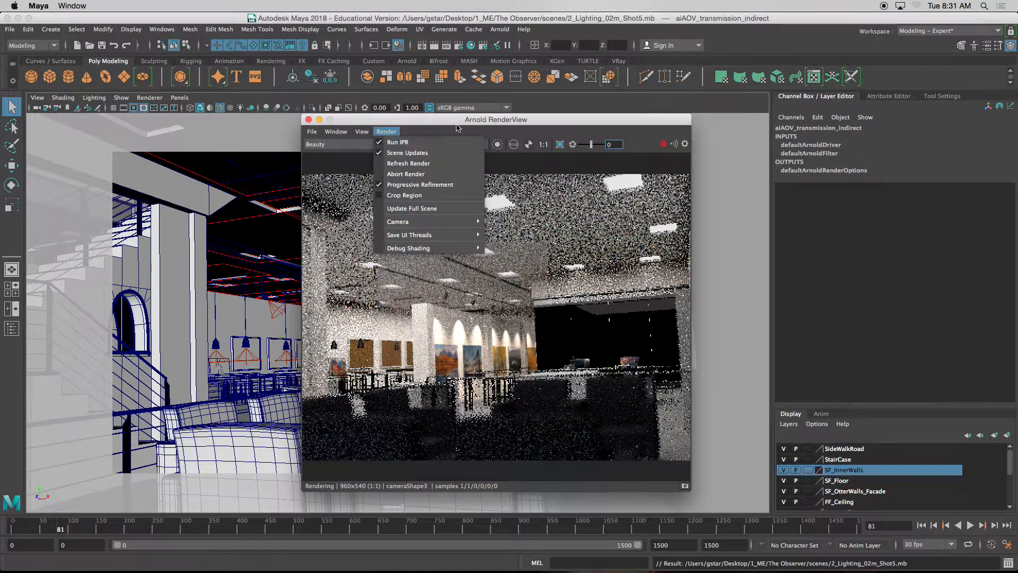
click(425, 142)
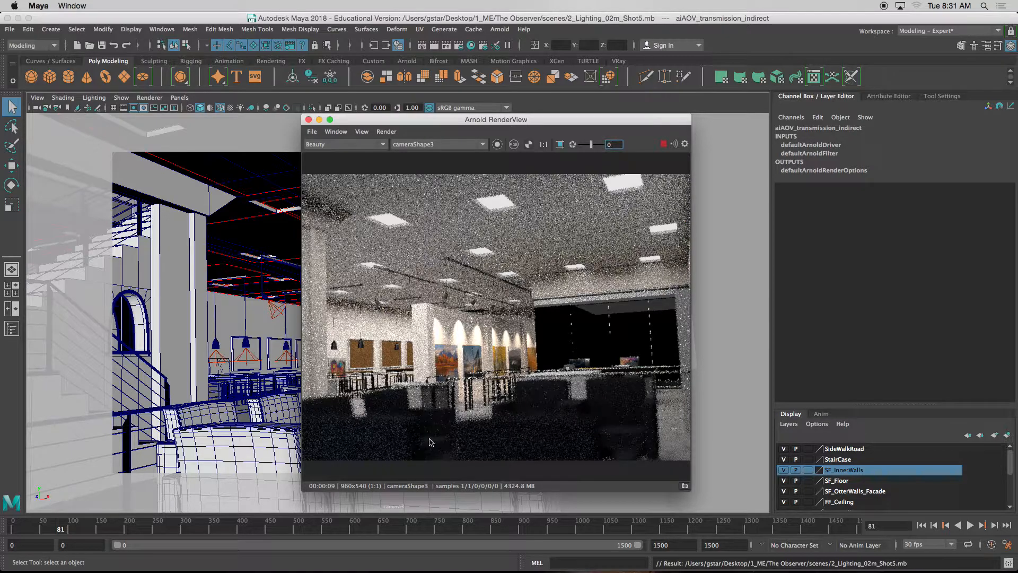
Select the viewport's camera3 and expand the Arnold section of its shape attributes, showing the depth-of-field settings
drag(489, 123, 345, 142)
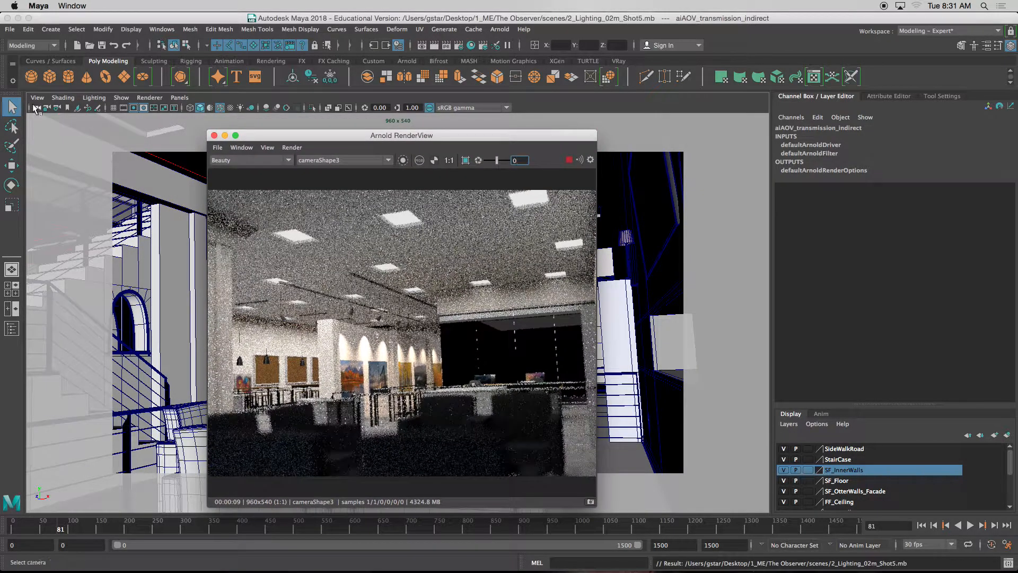
click(37, 98)
click(53, 115)
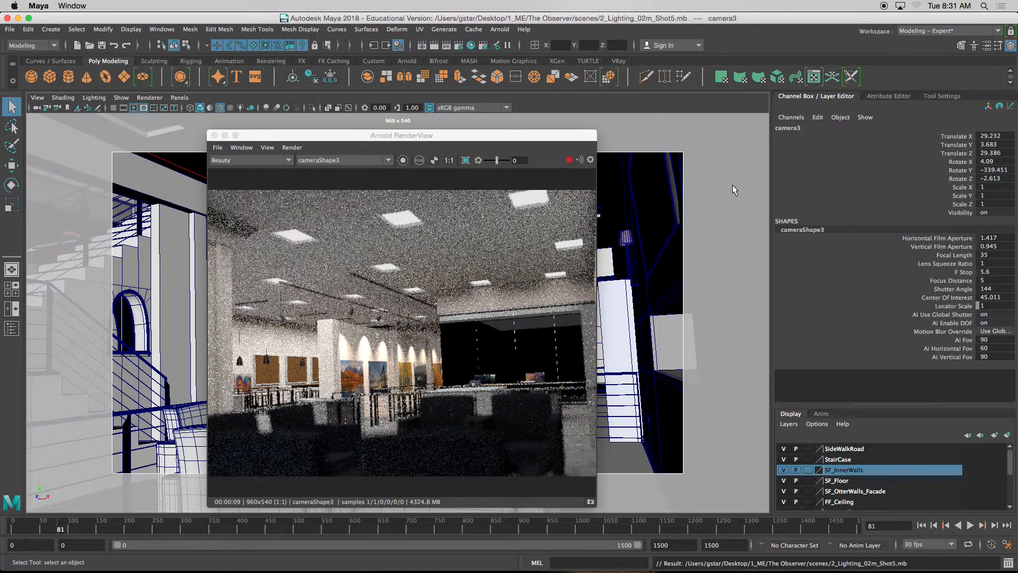
click(885, 96)
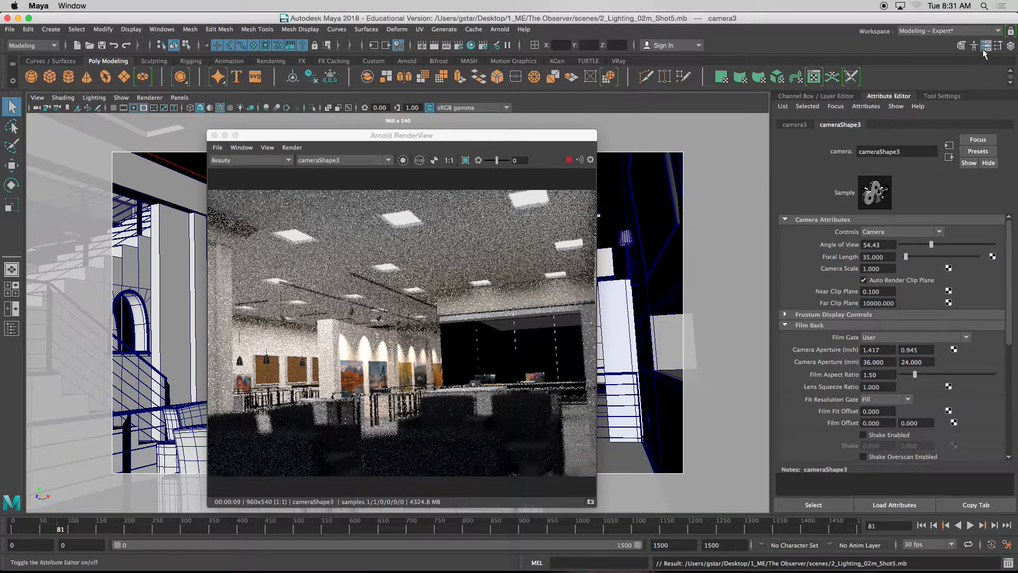
drag(1013, 237, 1009, 354)
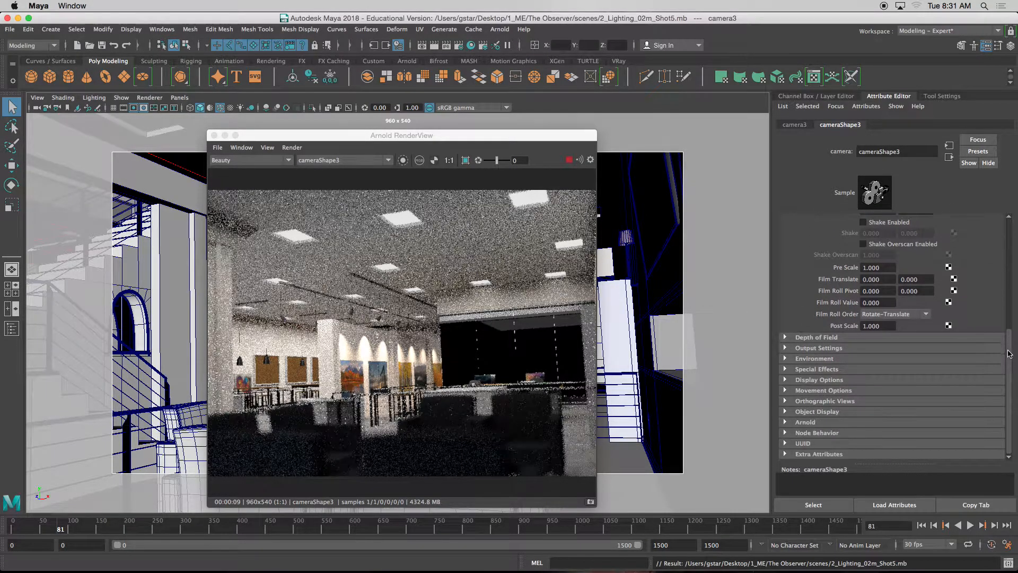
click(786, 422)
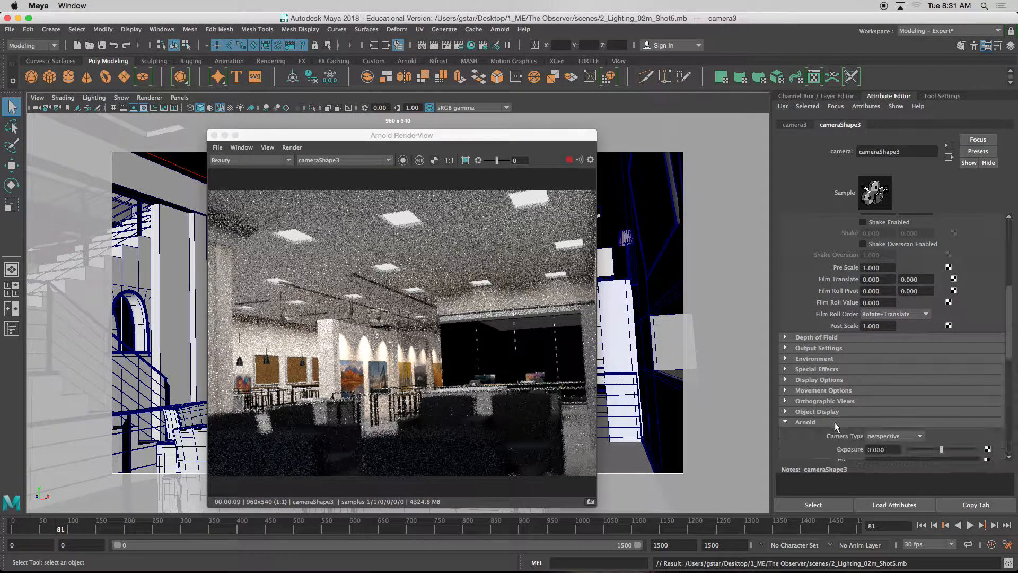
drag(1009, 359, 1009, 406)
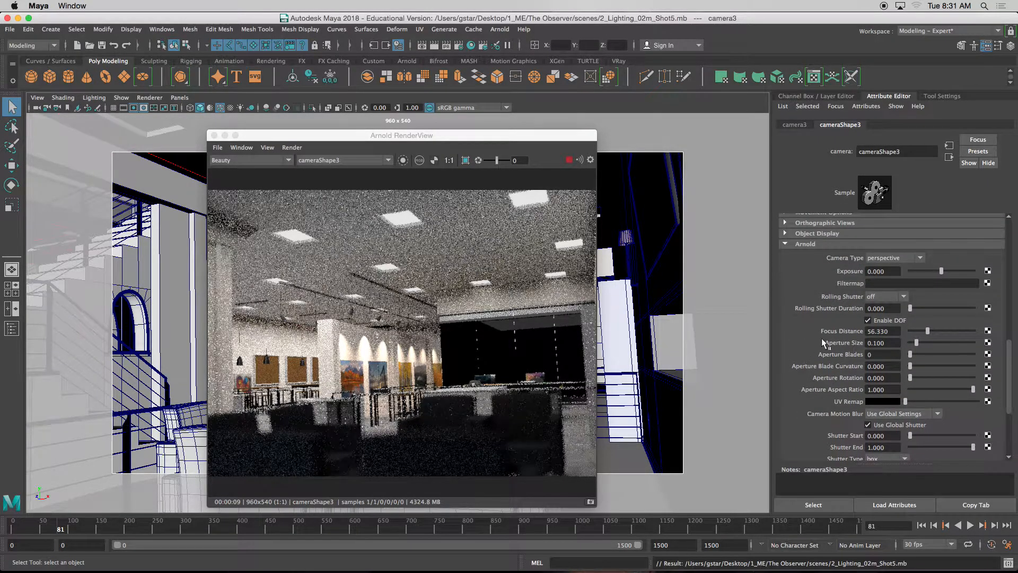
Disable depth of field in cameraShape3's Arnold attributes and collapse its Film Back section
click(868, 321)
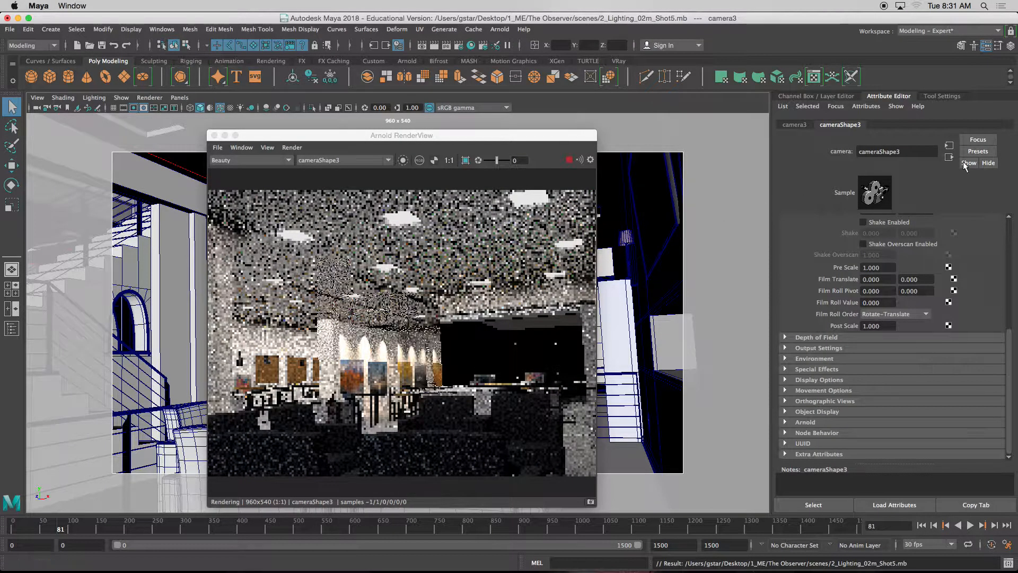
drag(1013, 331, 1014, 223)
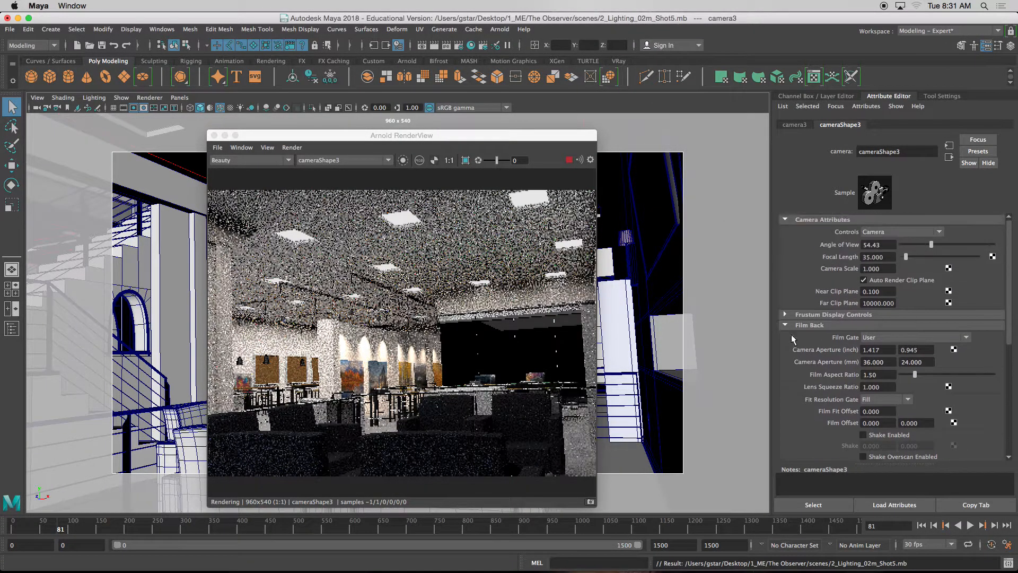
click(787, 325)
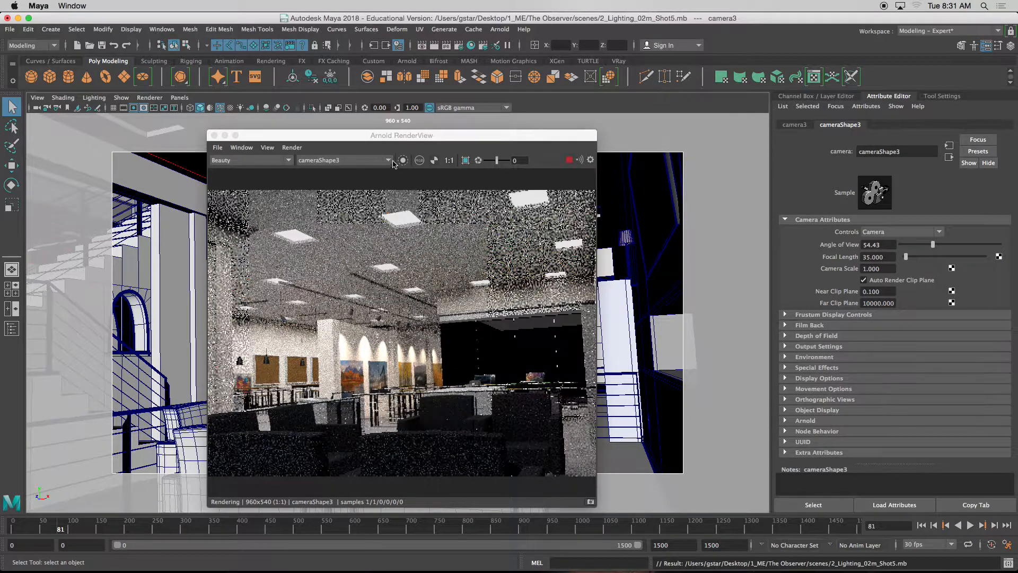
Set the Arnold RenderView's test resolution to 50% and fit the whole frame in the render window
drag(394, 138, 494, 123)
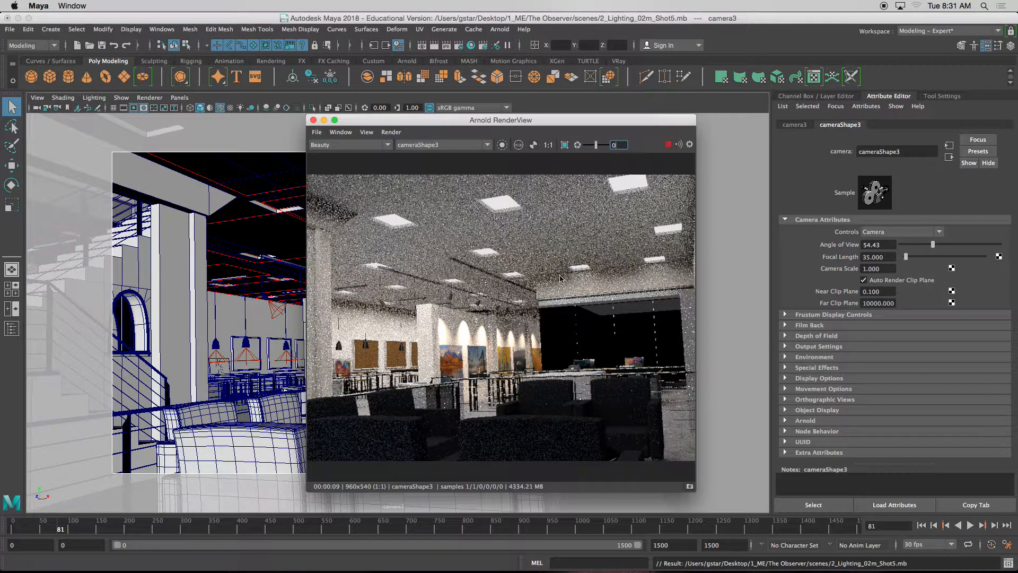
scroll(493, 300, down, 2)
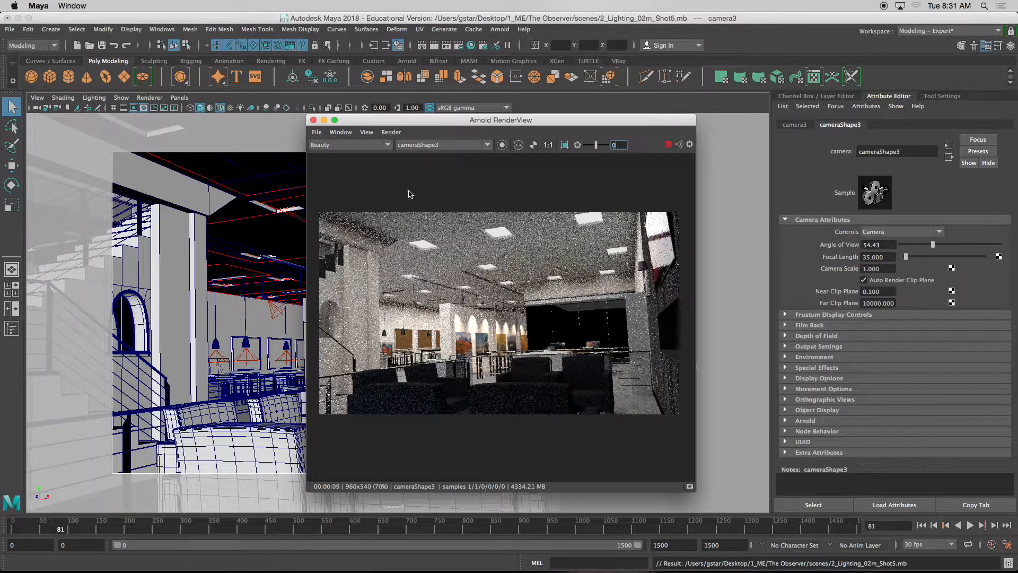
click(366, 132)
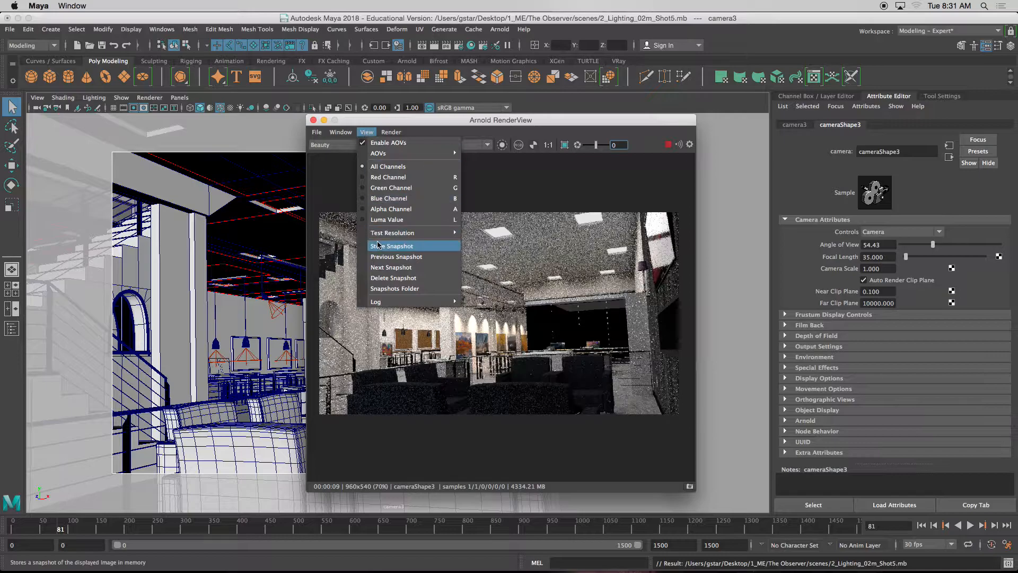
mouse_move(395, 234)
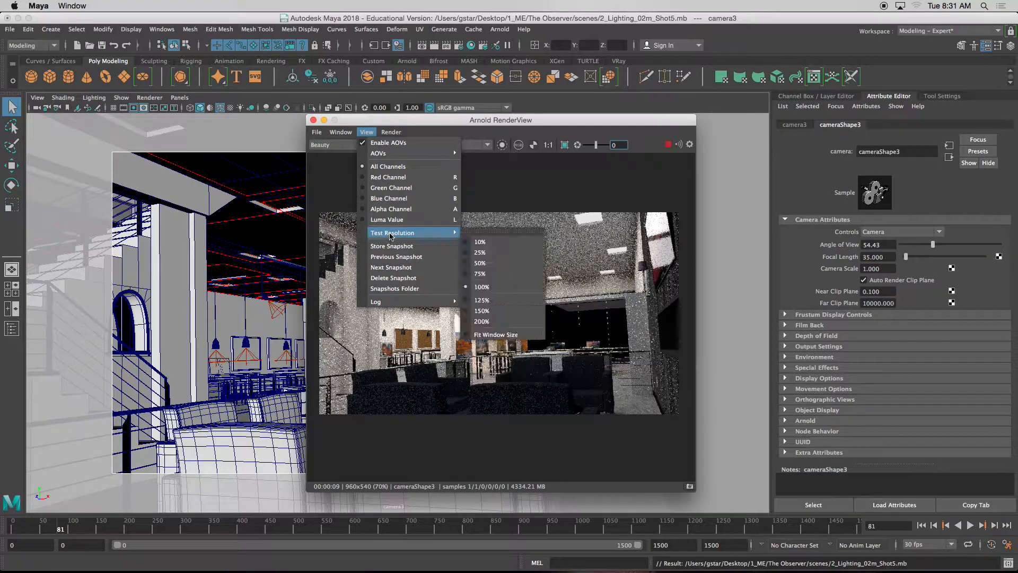
click(491, 267)
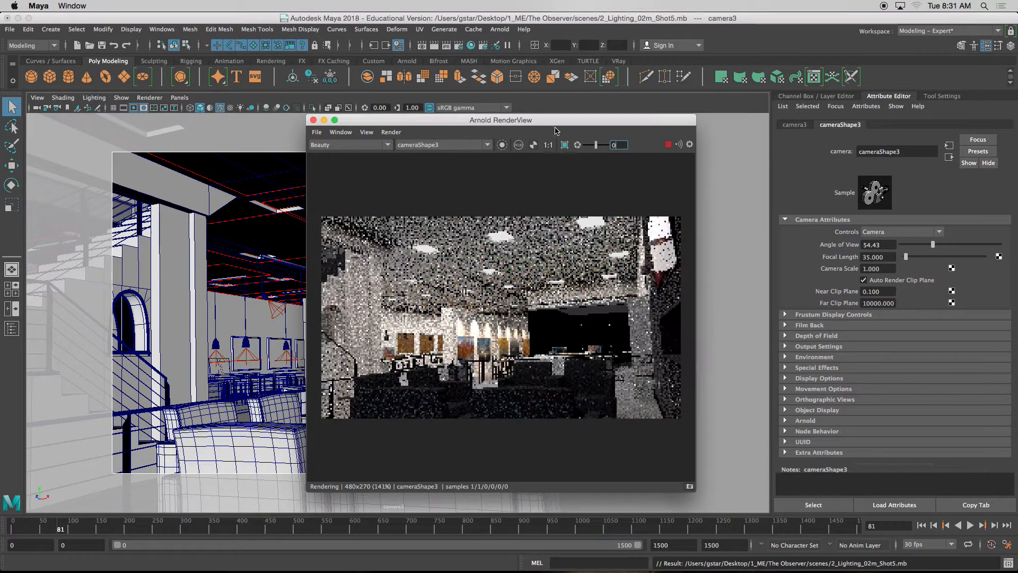
drag(559, 120, 431, 115)
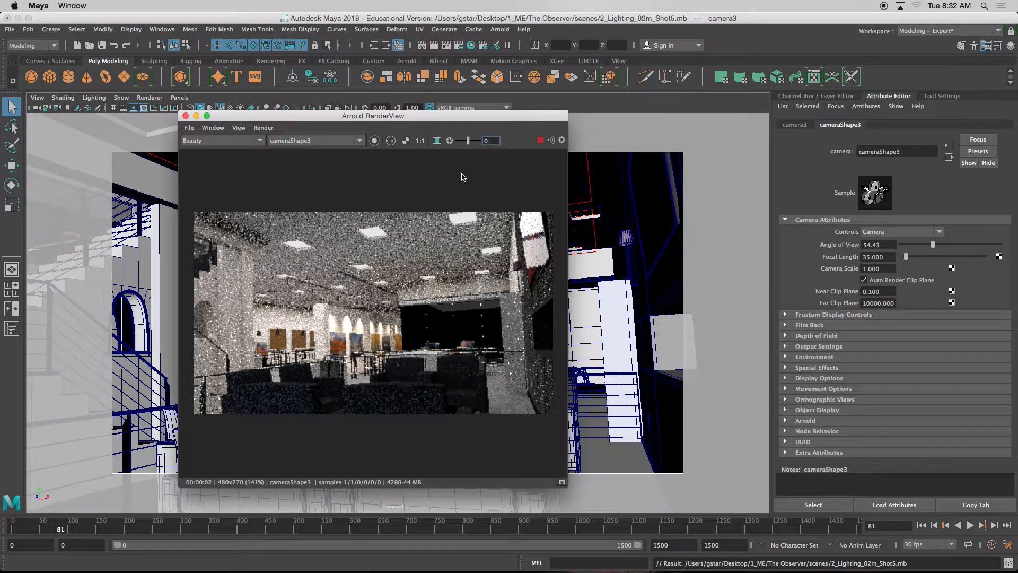
mouse_move(464, 115)
mouse_down()
mouse_move(434, 112)
mouse_move(463, 114)
mouse_up()
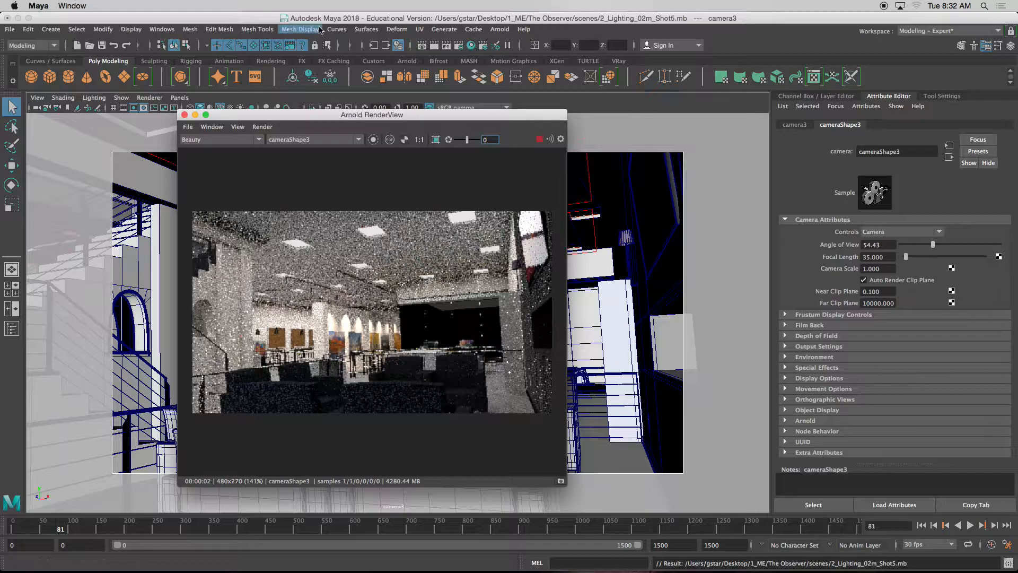
Open the Render Settings and arrange them beside the Arnold RenderView so both are fully visible
click(150, 30)
mouse_move(212, 99)
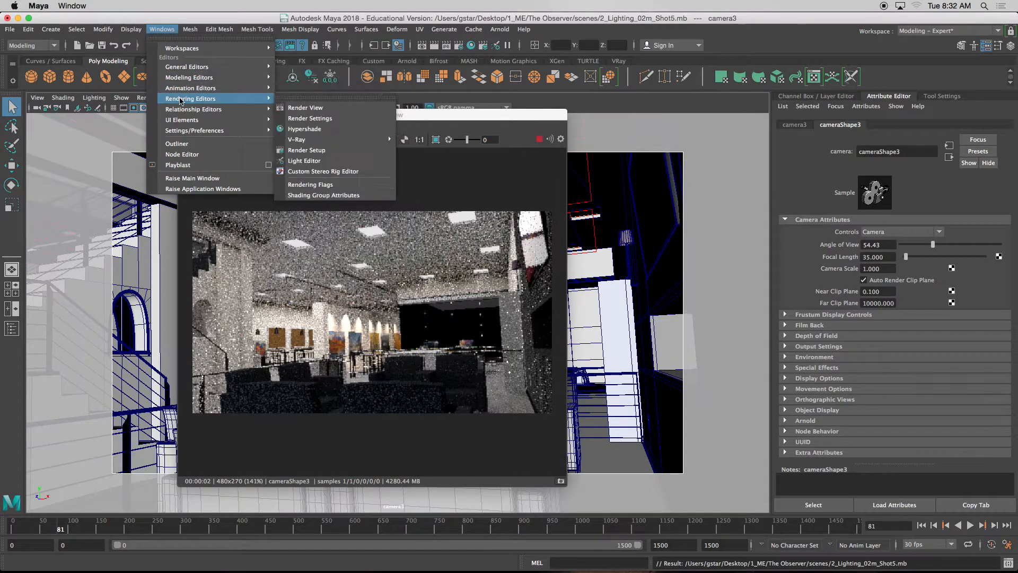
click(357, 118)
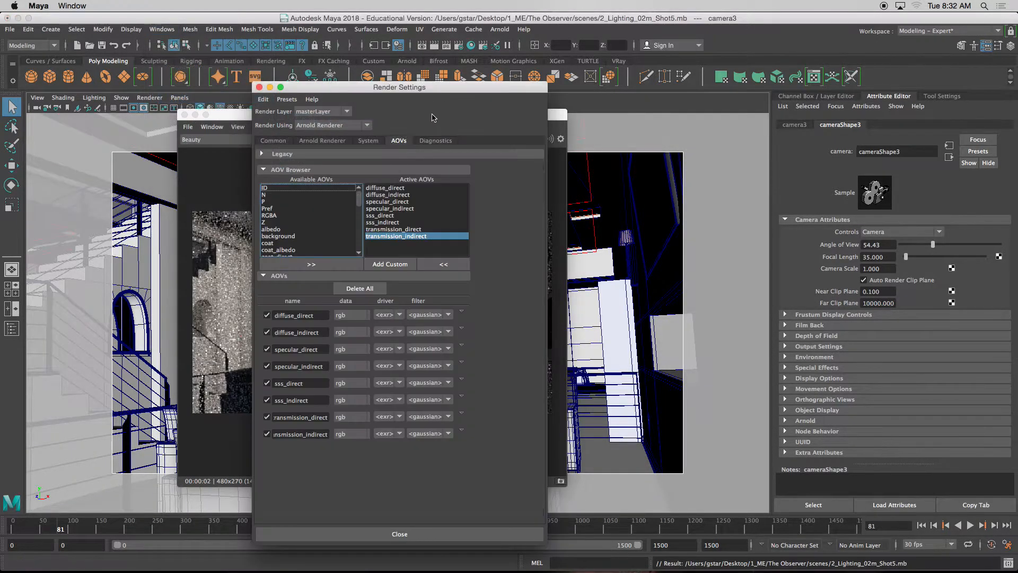
drag(413, 91, 741, 104)
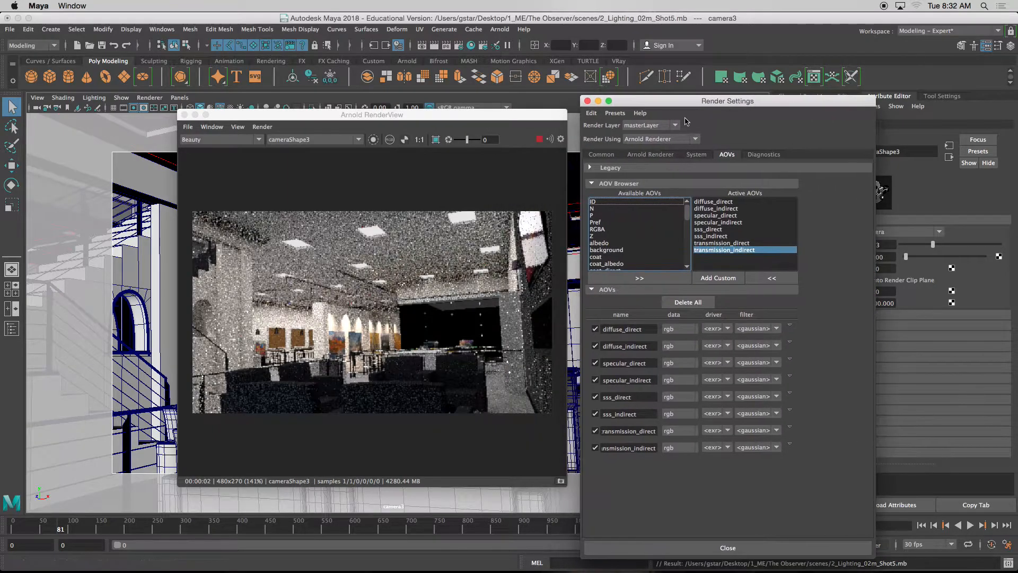
drag(528, 115, 540, 101)
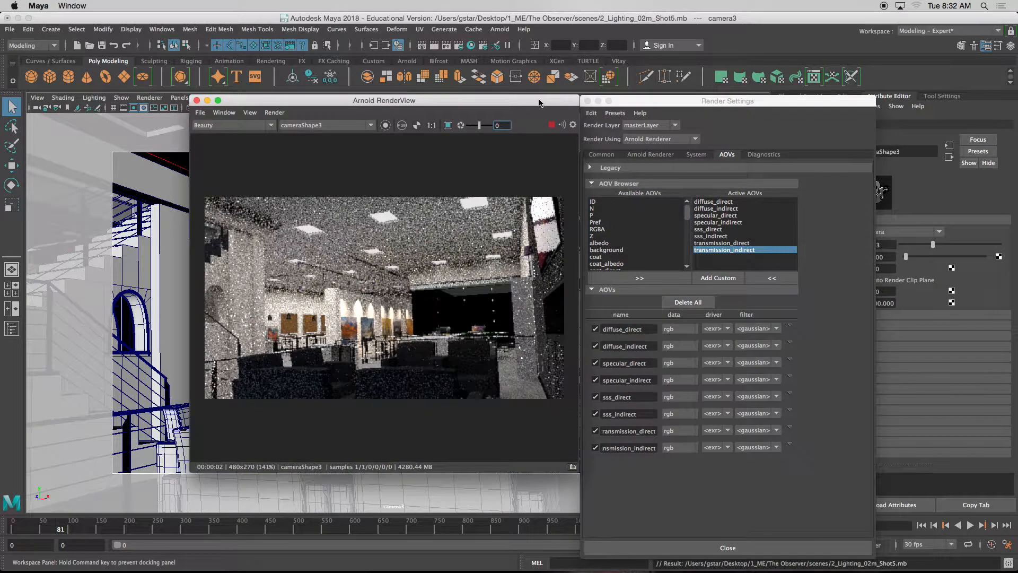
Set both the Camera (AA) and Diffuse samples to 2 in the Arnold Renderer sampling settings
click(651, 155)
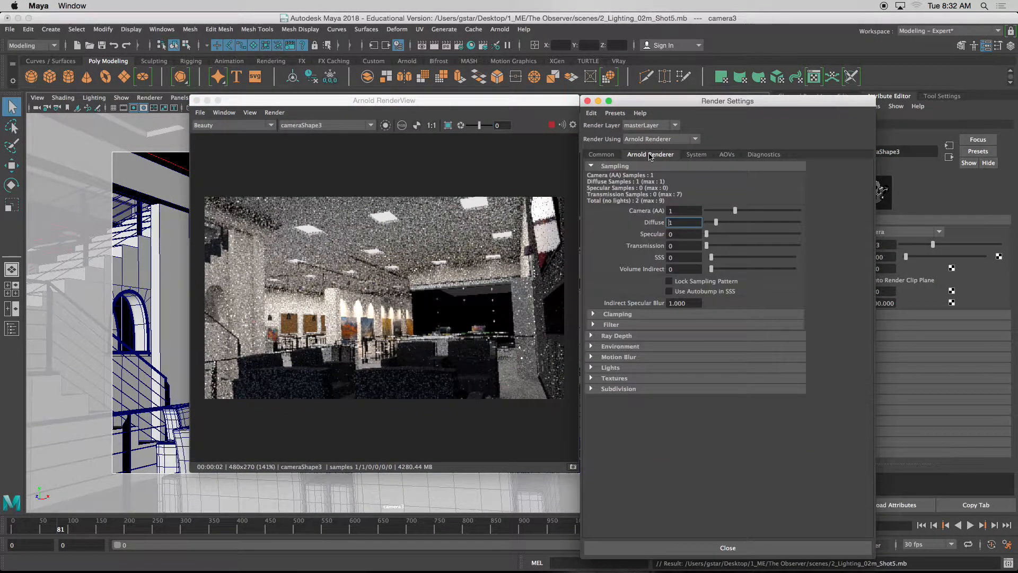
double_click(685, 222)
double_click(674, 211)
text(2)
double_click(686, 222)
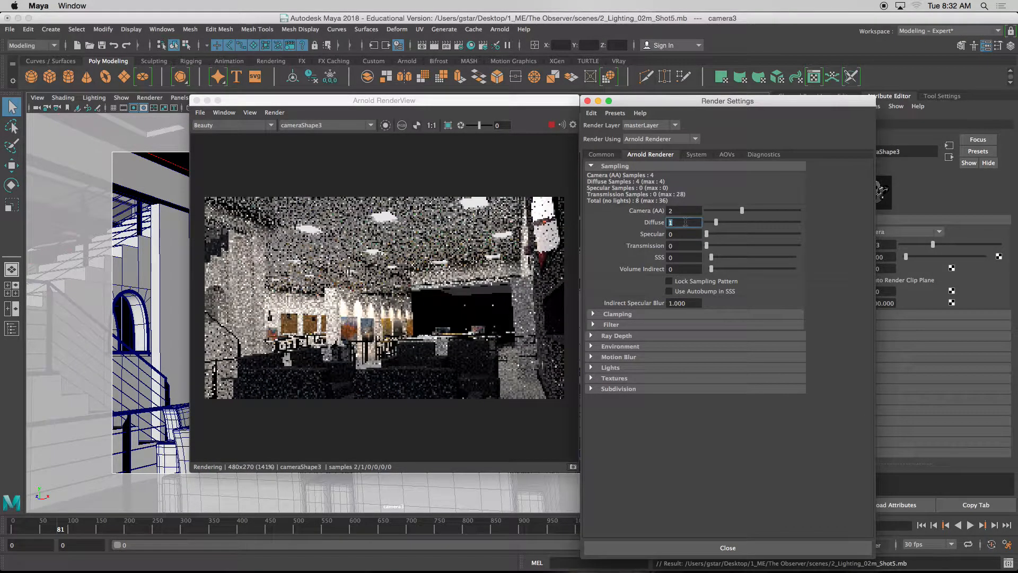
text(2)
key(Return)
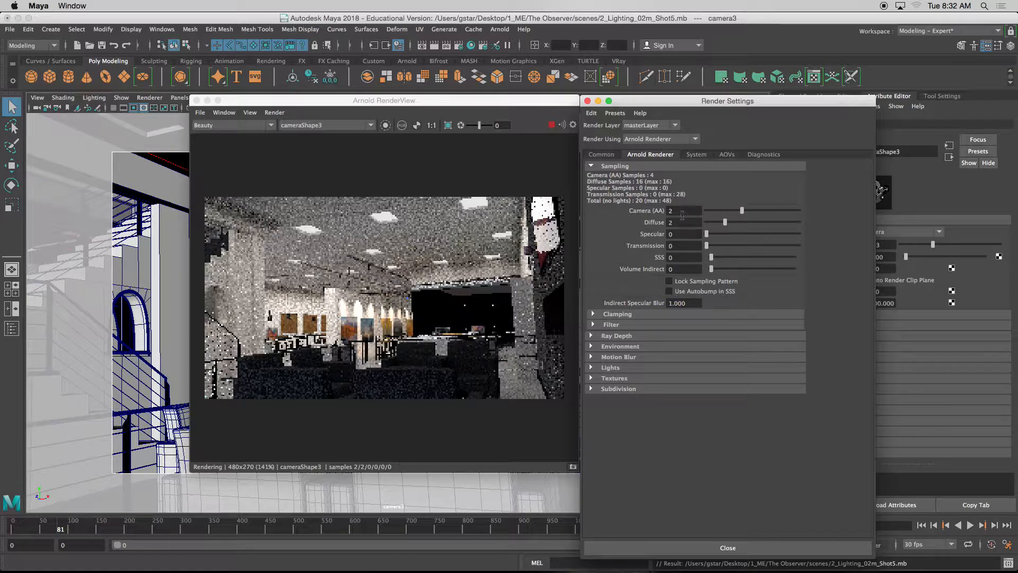
click(686, 221)
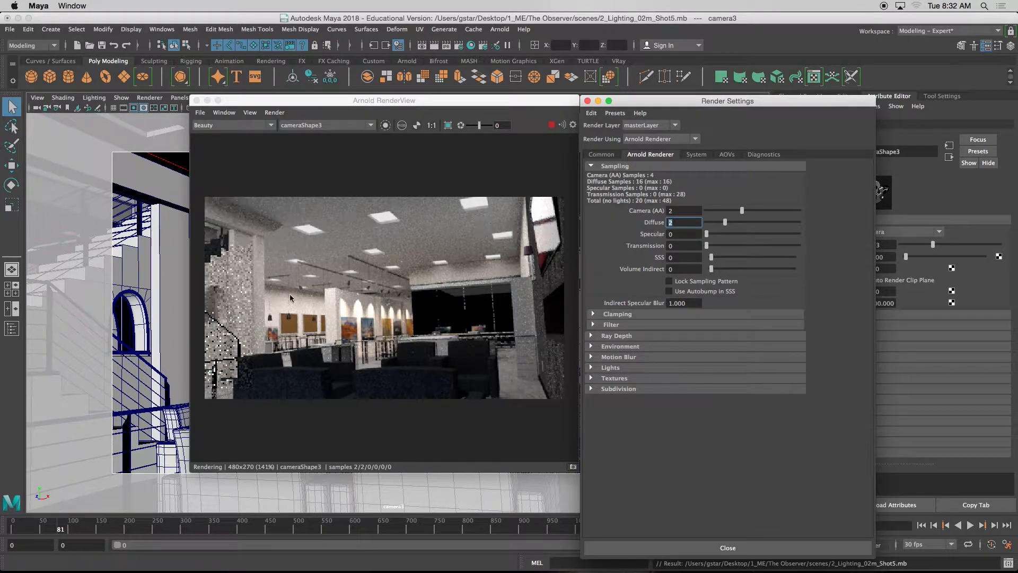
Compare the diffuse_direct and diffuse_indirect AOVs of the render for noise, ending on diffuse_indirect
drag(486, 105, 473, 109)
click(216, 131)
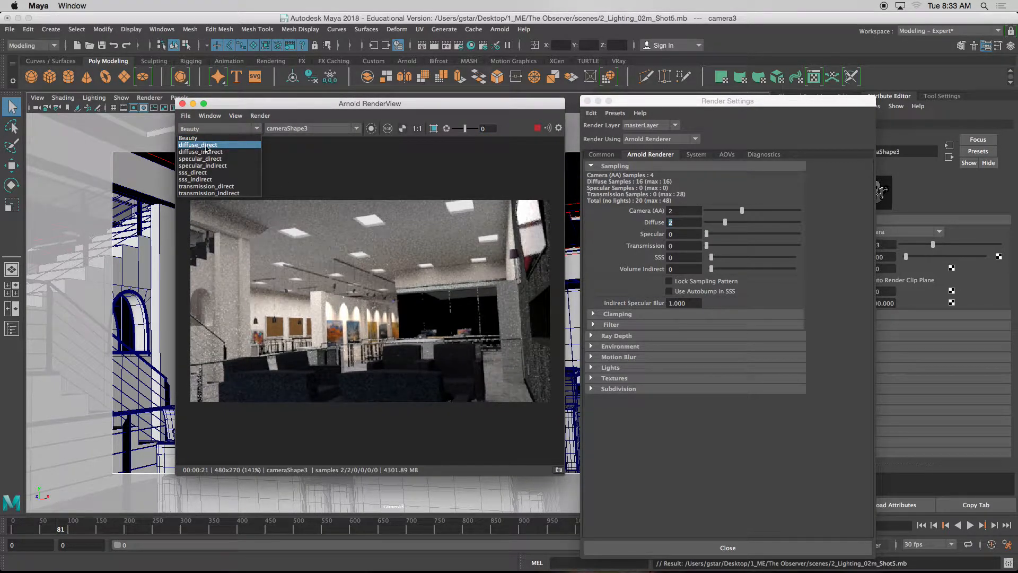
click(207, 149)
click(223, 131)
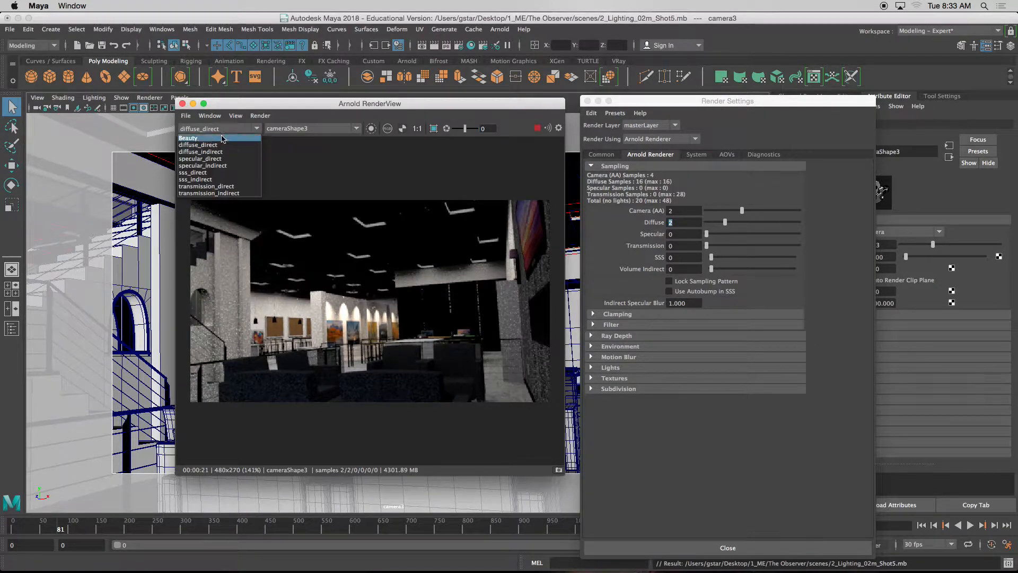
click(215, 152)
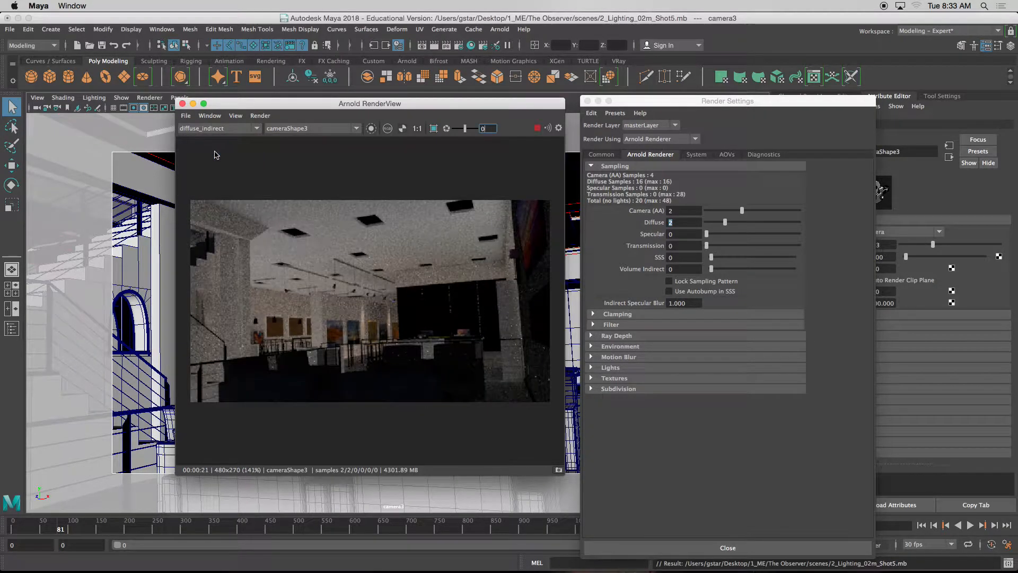
click(218, 132)
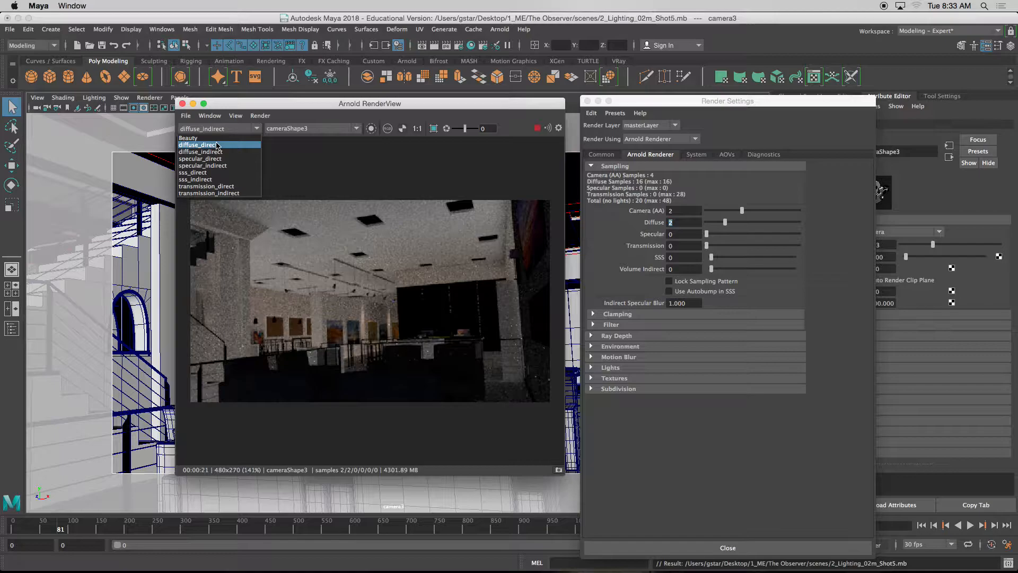
click(217, 145)
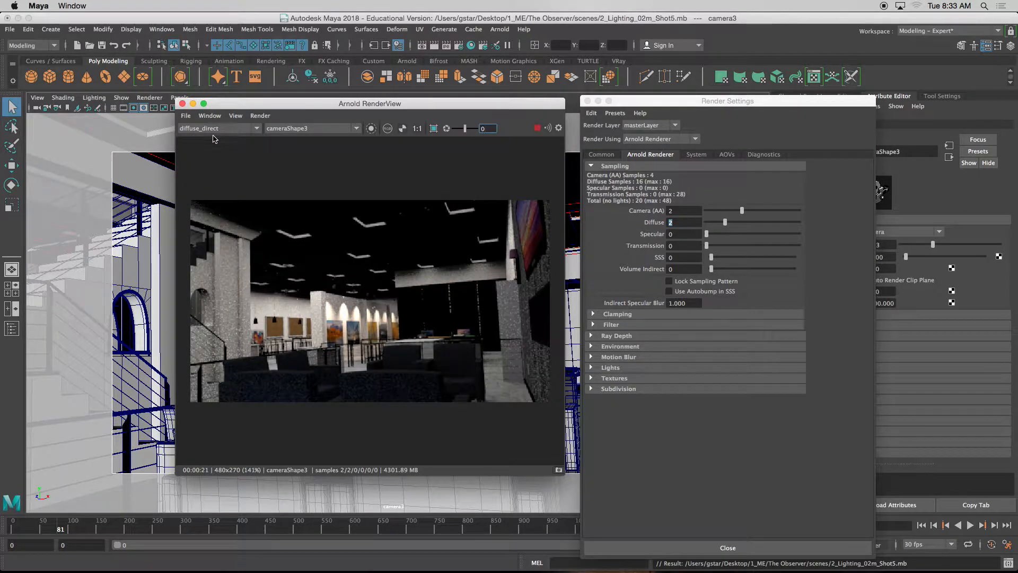
click(215, 129)
click(212, 152)
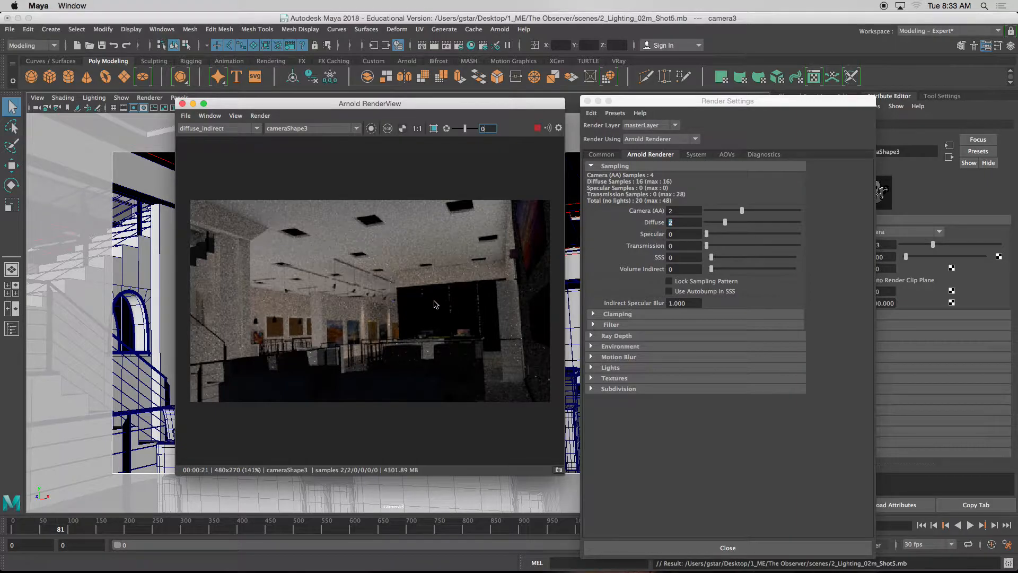
Inspect the noise in the diffuse_indirect pass and raise the Diffuse samples to 3
scroll(435, 283, up, 1)
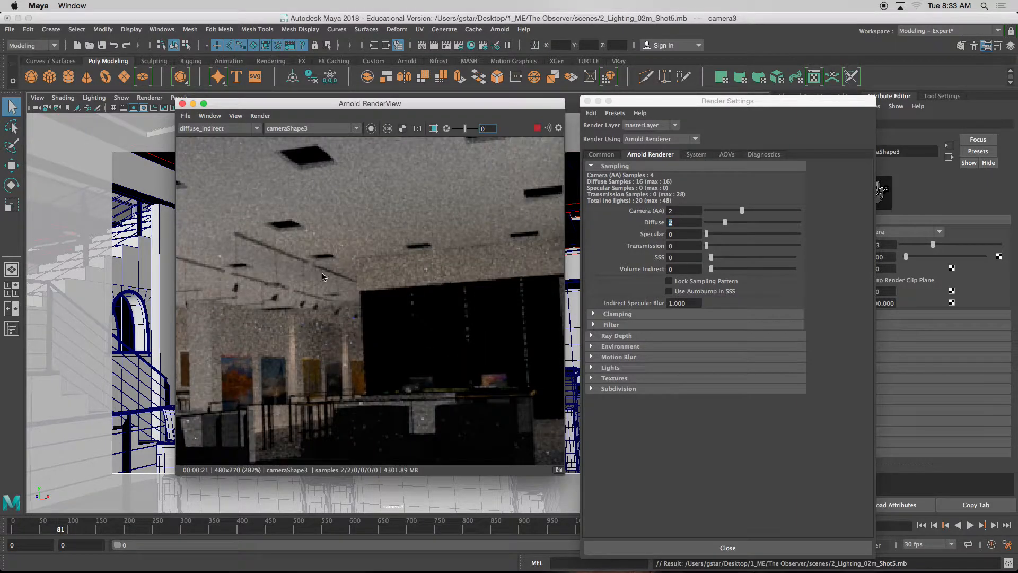
scroll(309, 291, down, 1)
mouse_move(307, 271)
mouse_down()
mouse_move(327, 272)
mouse_move(351, 246)
mouse_move(375, 282)
mouse_move(417, 261)
mouse_move(306, 271)
mouse_up()
drag(407, 262, 349, 289)
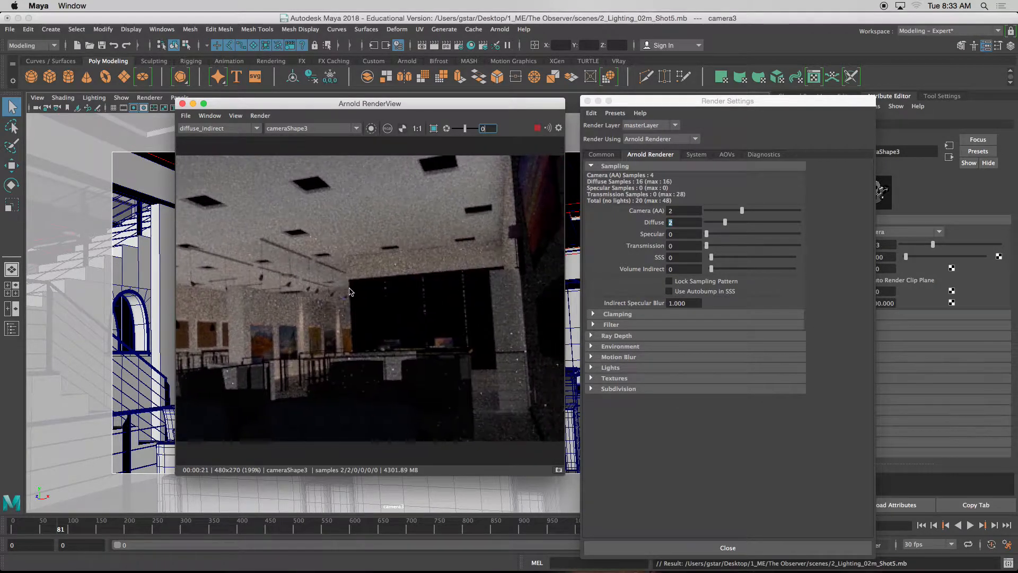
click(669, 222)
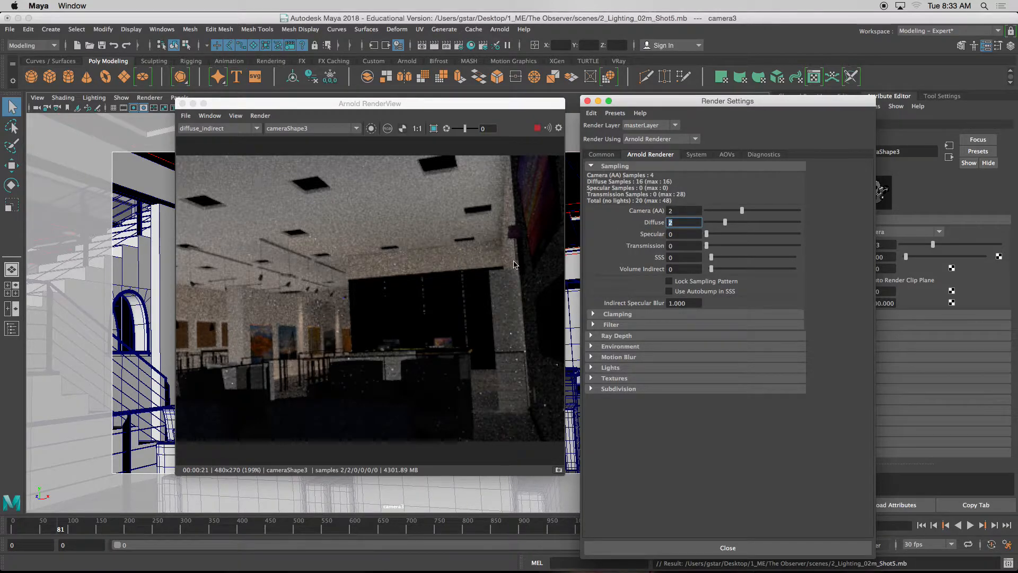
drag(301, 297, 351, 281)
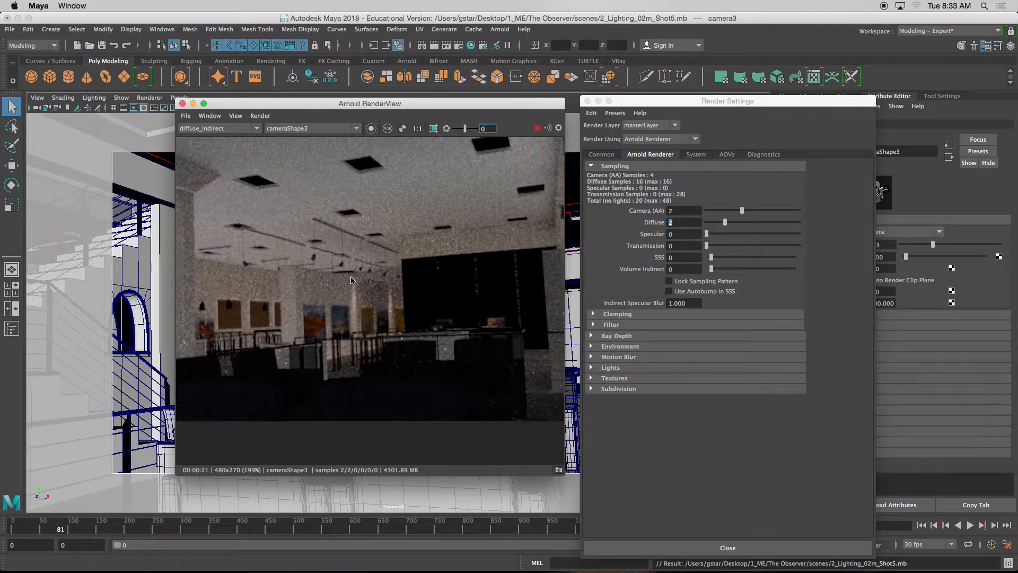
click(687, 222)
text(3)
key(Return)
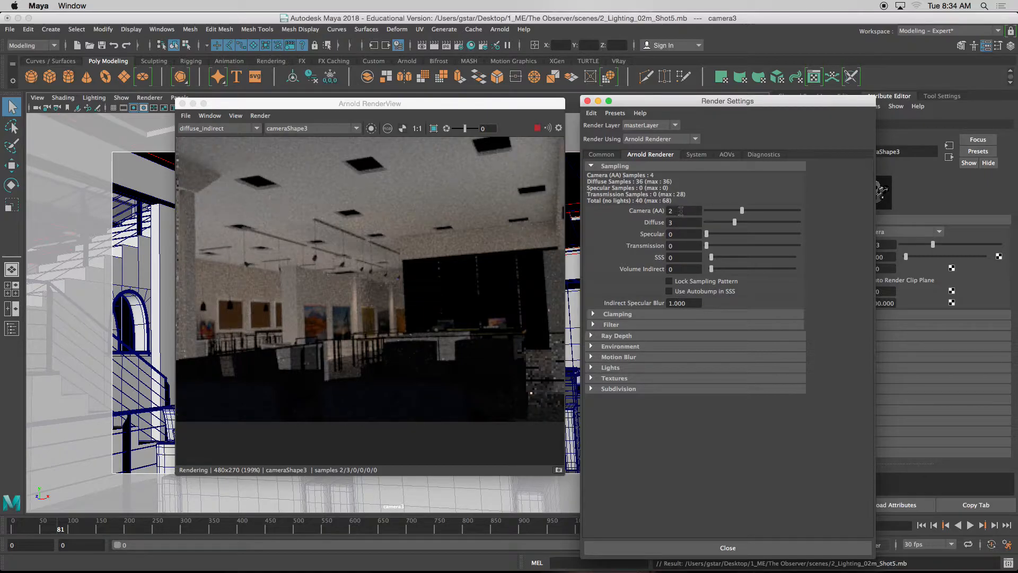
Store a snapshot of the full-frame diffuse_indirect render in the RenderView for comparison
double_click(670, 212)
click(681, 222)
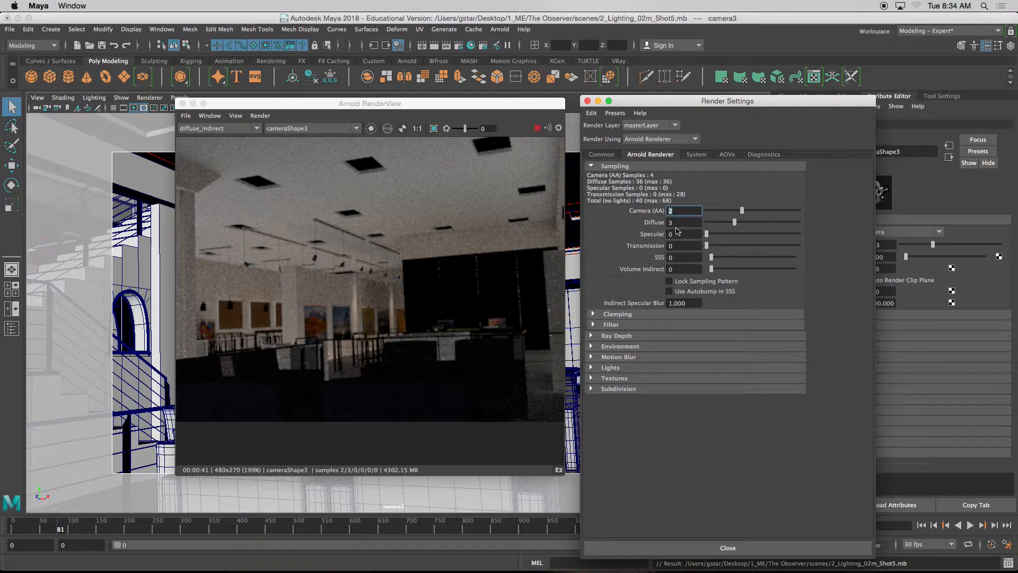
click(684, 210)
scroll(385, 262, down, 1)
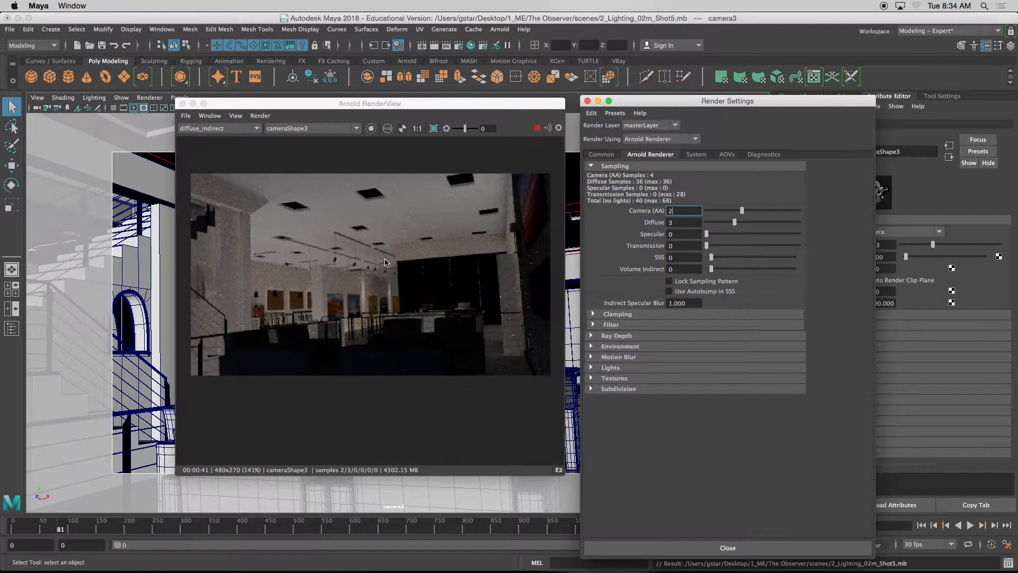
click(351, 275)
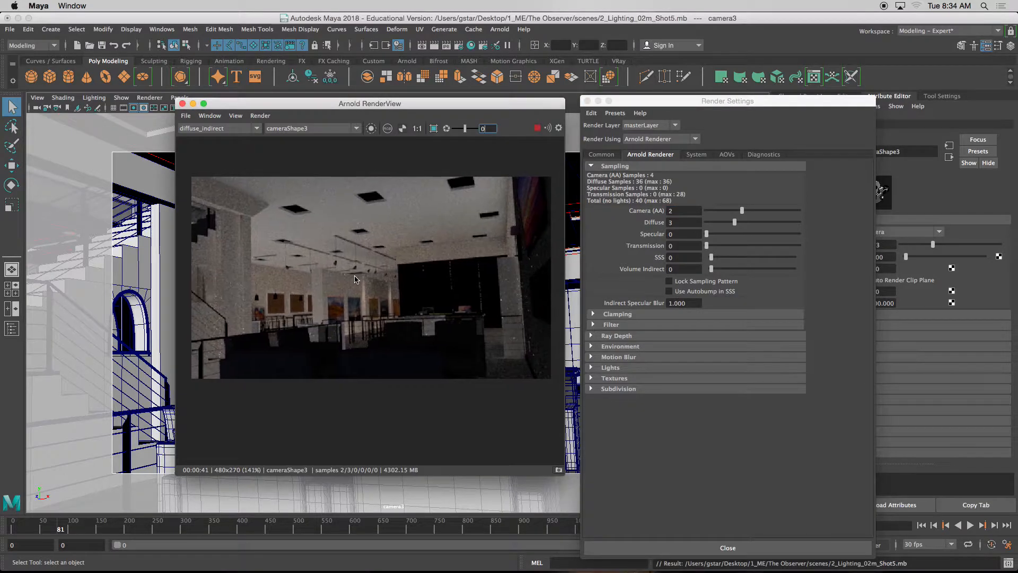
click(558, 470)
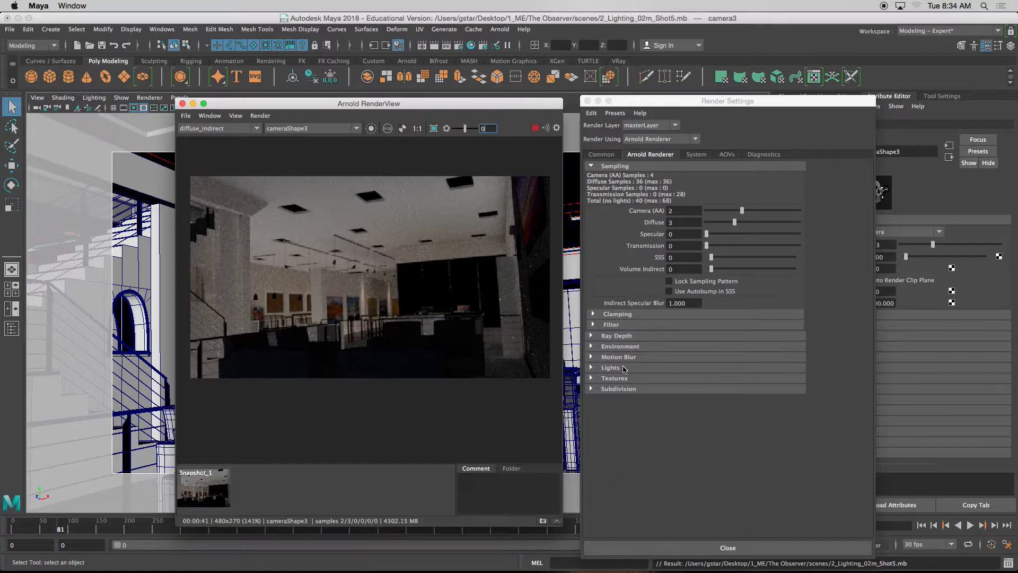
scroll(503, 255, up, 1)
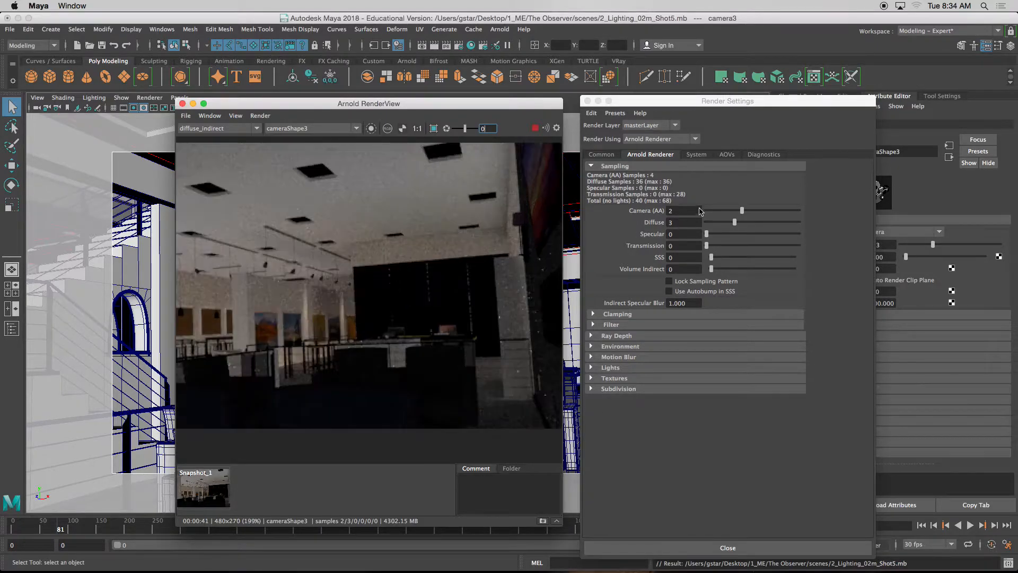
click(680, 211)
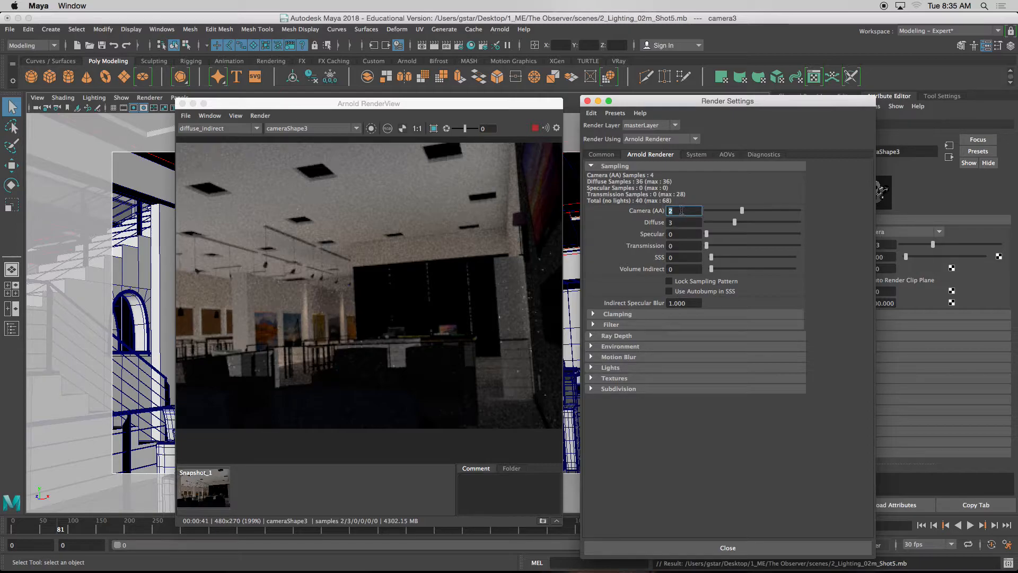
click(671, 222)
click(670, 245)
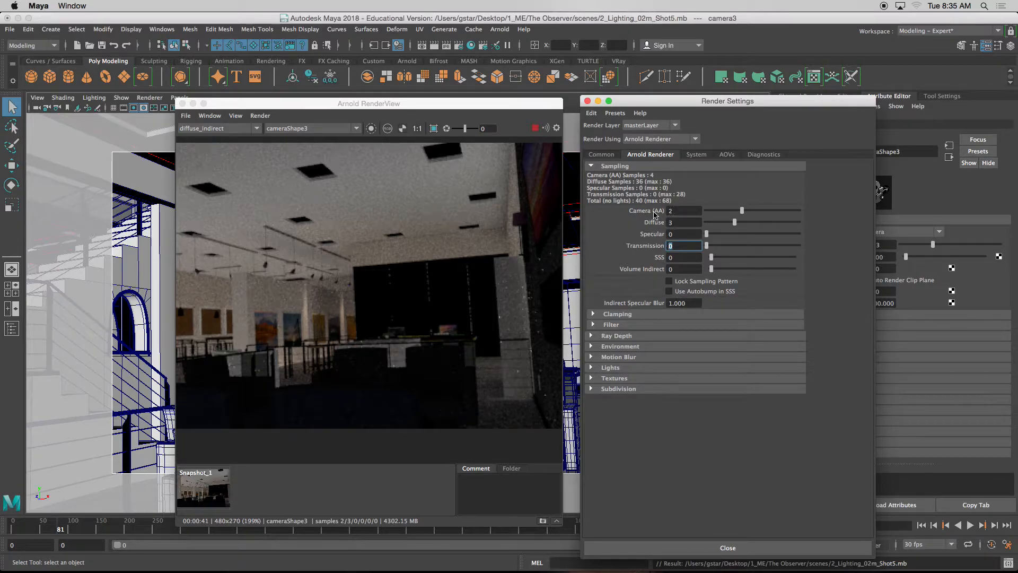
click(680, 211)
click(681, 222)
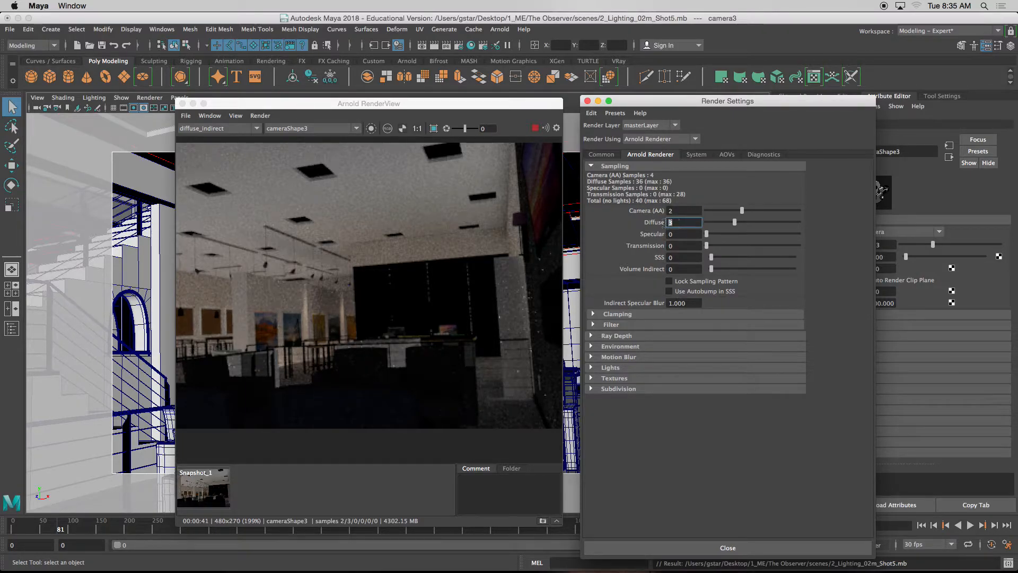
Compare the diffuse_direct and diffuse_indirect AOVs for noise, ending on diffuse_indirect, and raise the Diffuse samples to 4
click(225, 128)
click(223, 146)
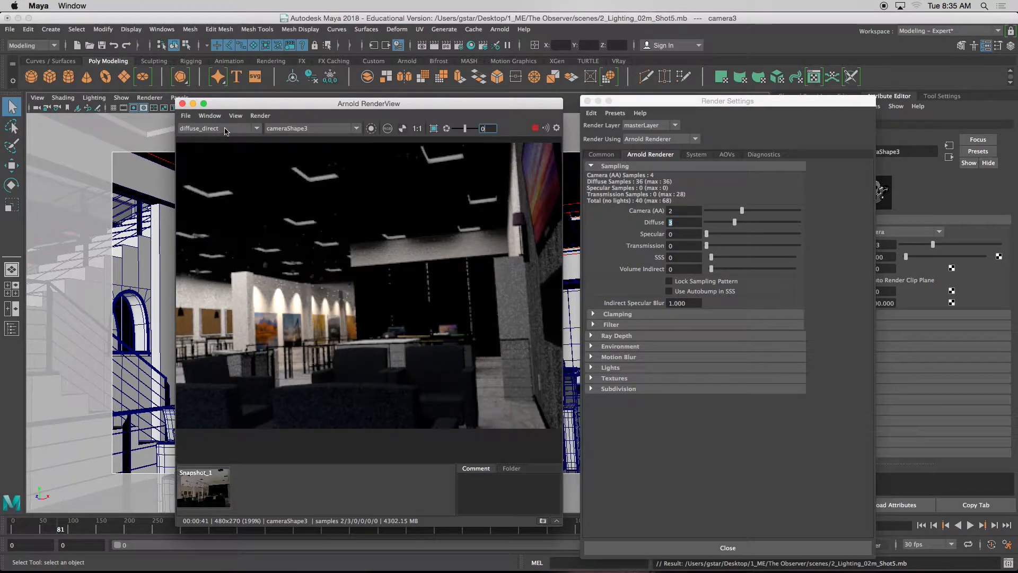
click(225, 131)
click(223, 153)
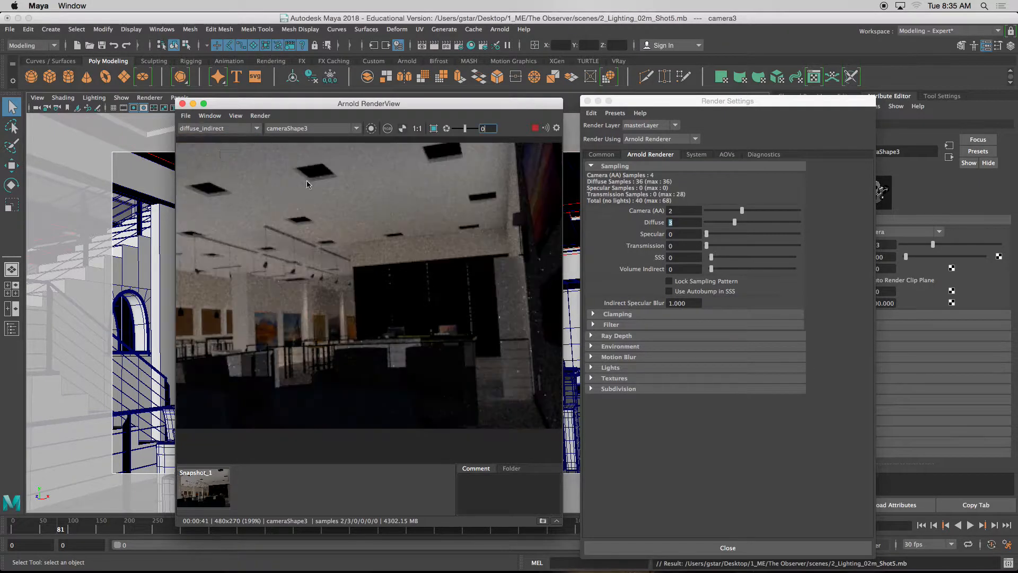
click(685, 222)
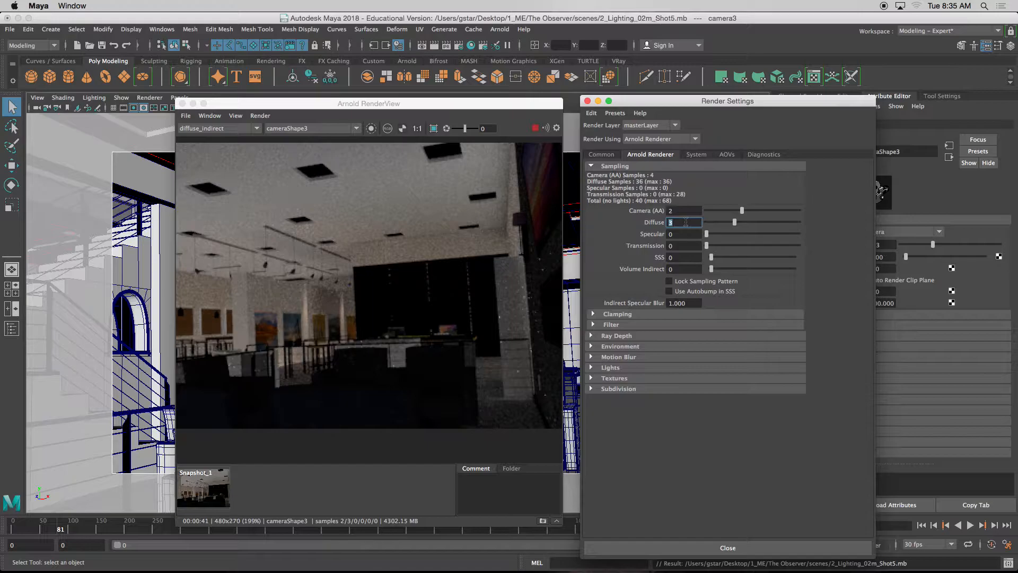
text(4)
key(Return)
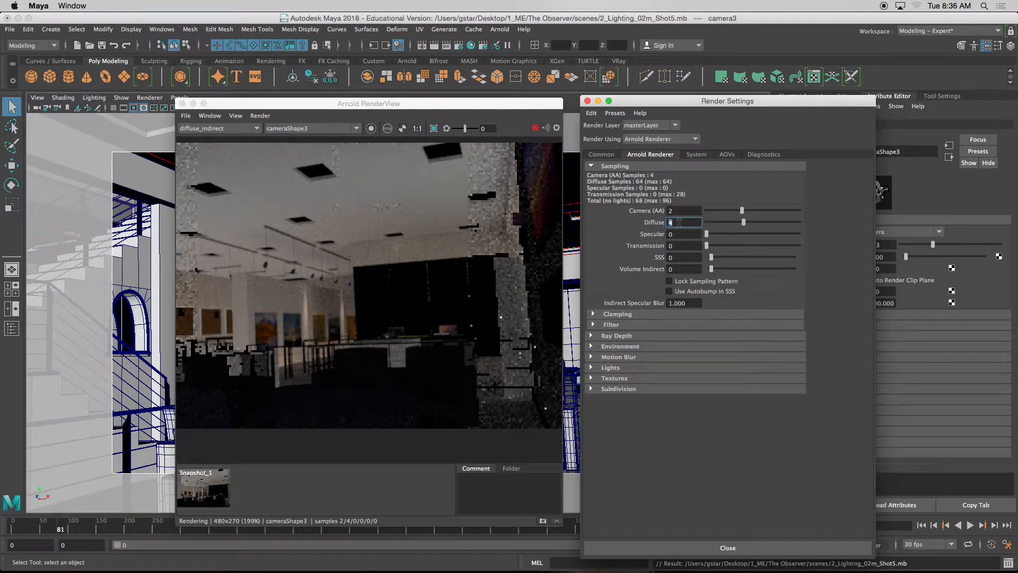
click(669, 211)
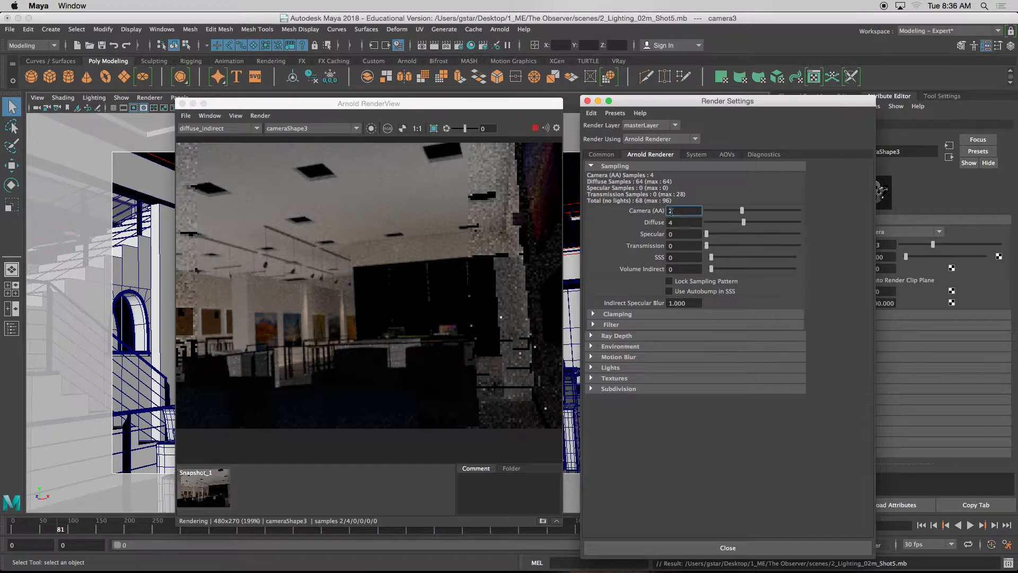
click(681, 222)
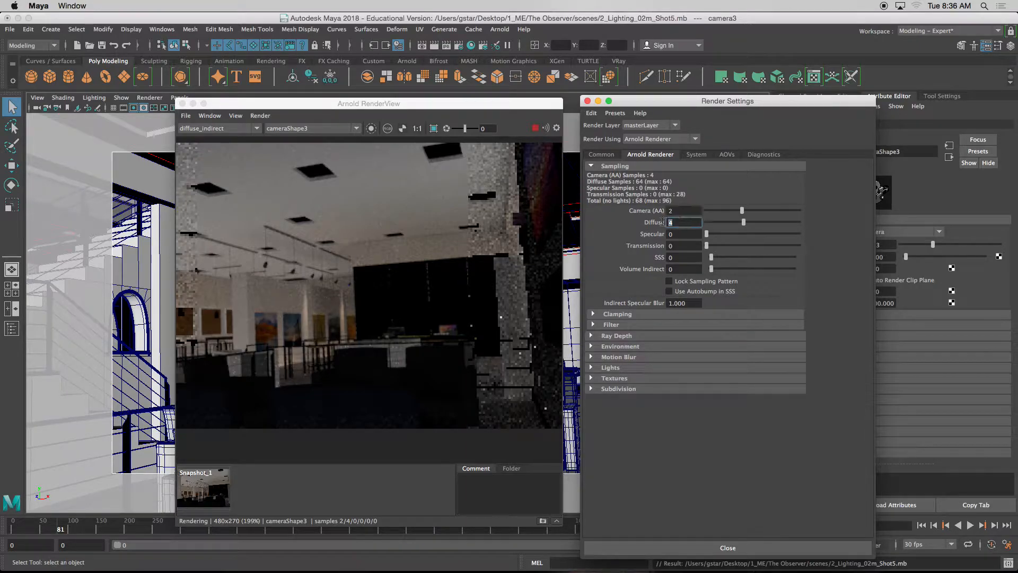
click(682, 211)
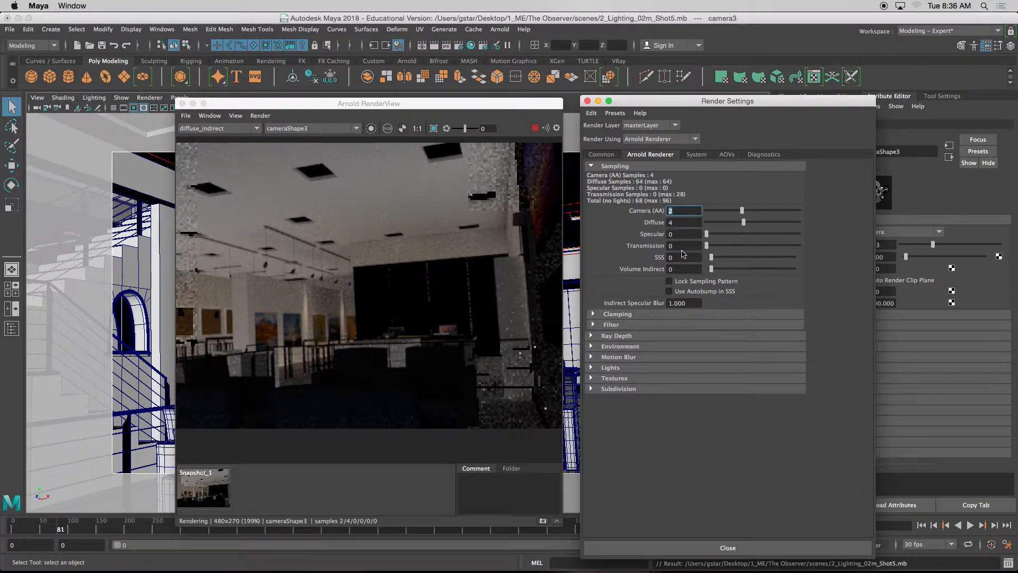
click(683, 211)
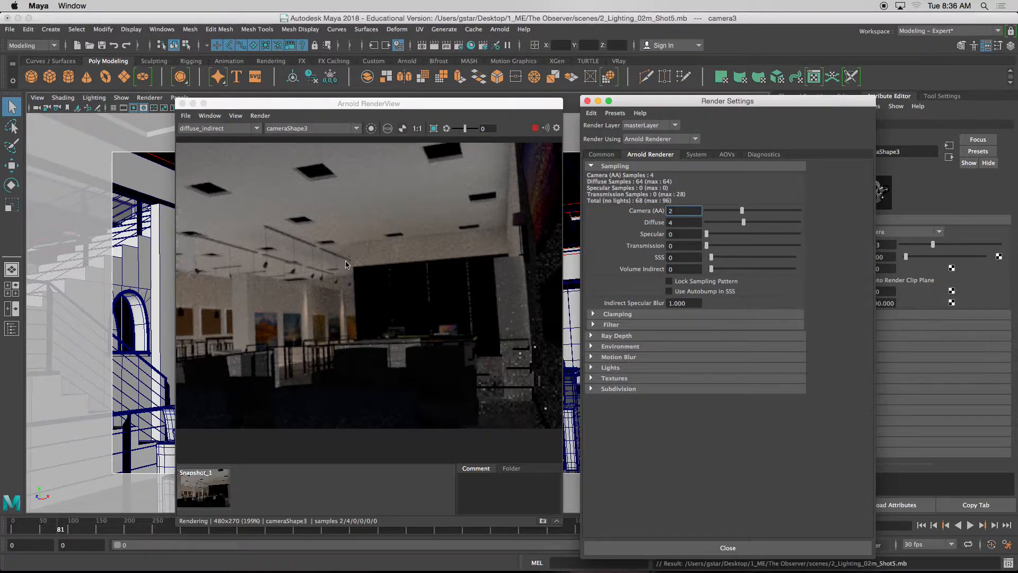
Display the diffuse_direct AOV of the render and store a snapshot of it in the RenderView
scroll(378, 254, down, 2)
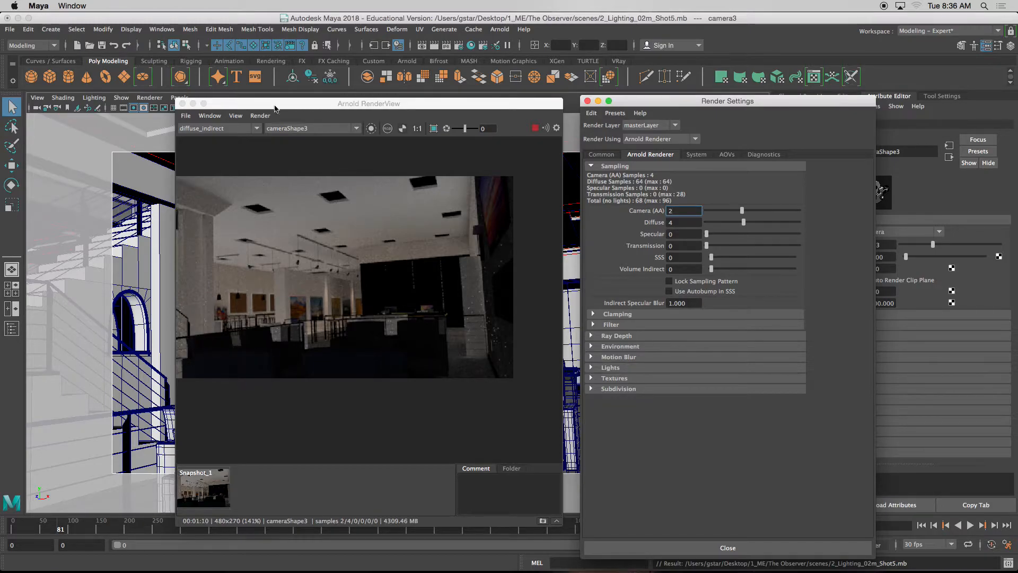
click(243, 126)
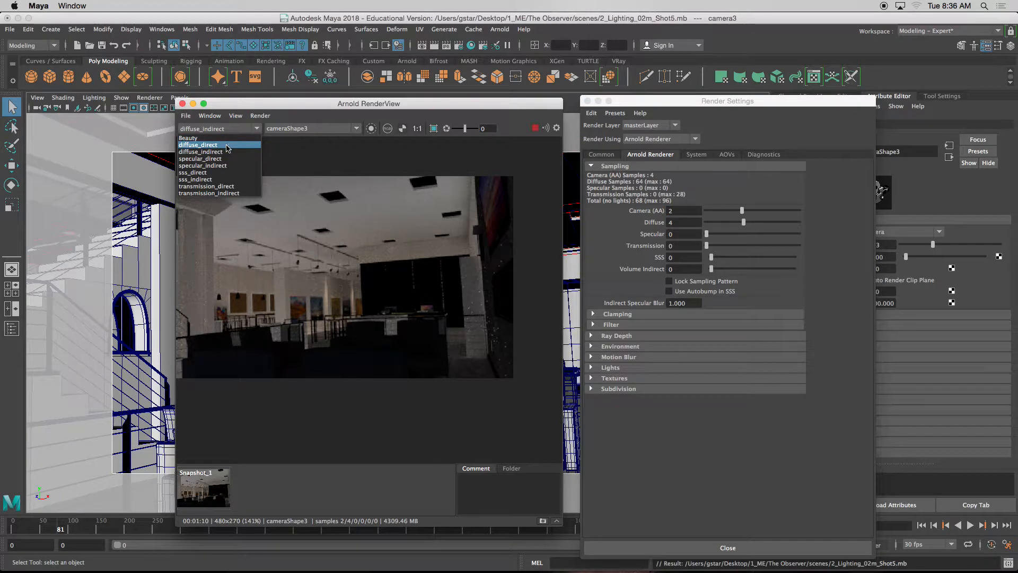
click(227, 145)
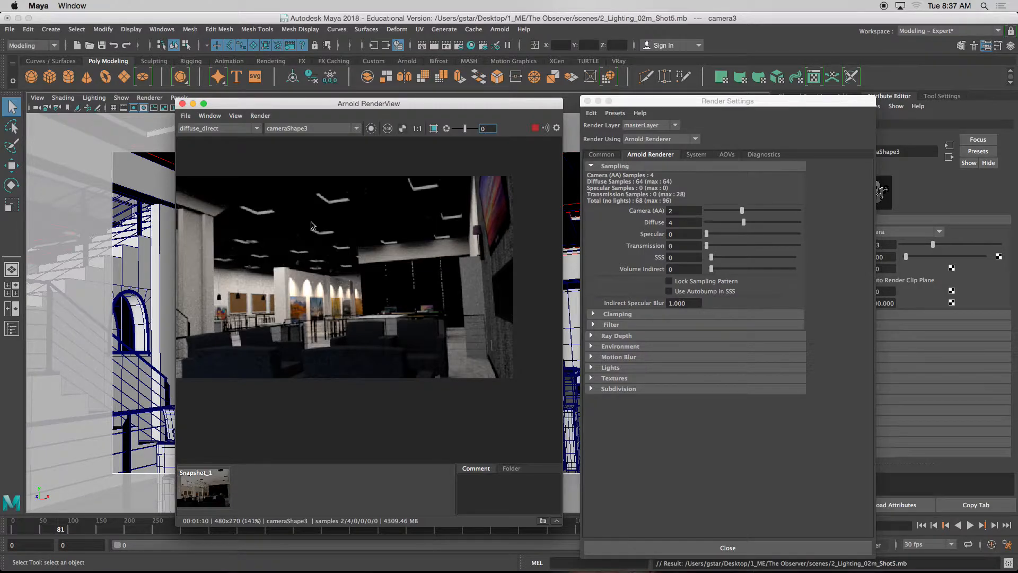
drag(304, 104, 311, 104)
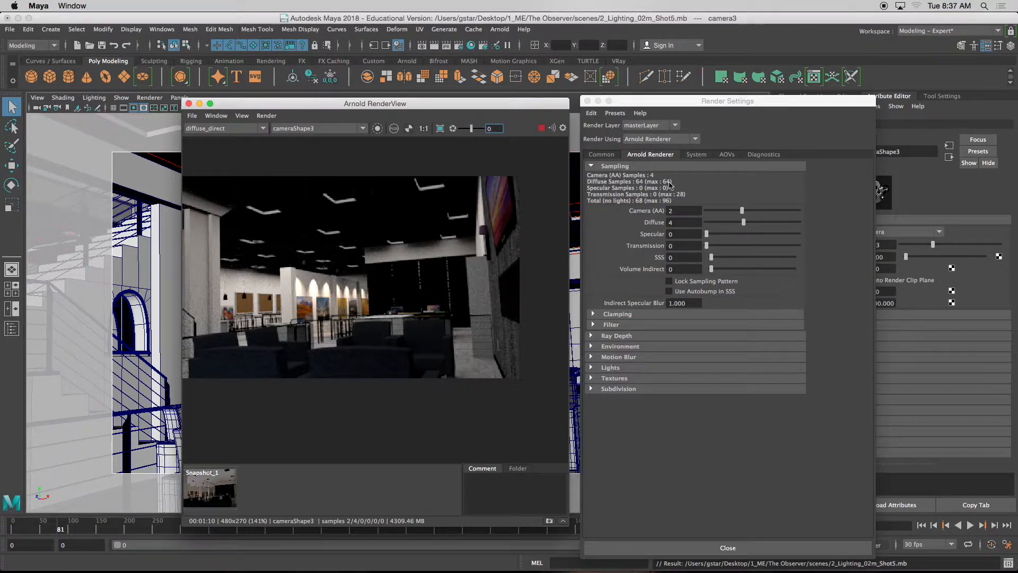
double_click(669, 222)
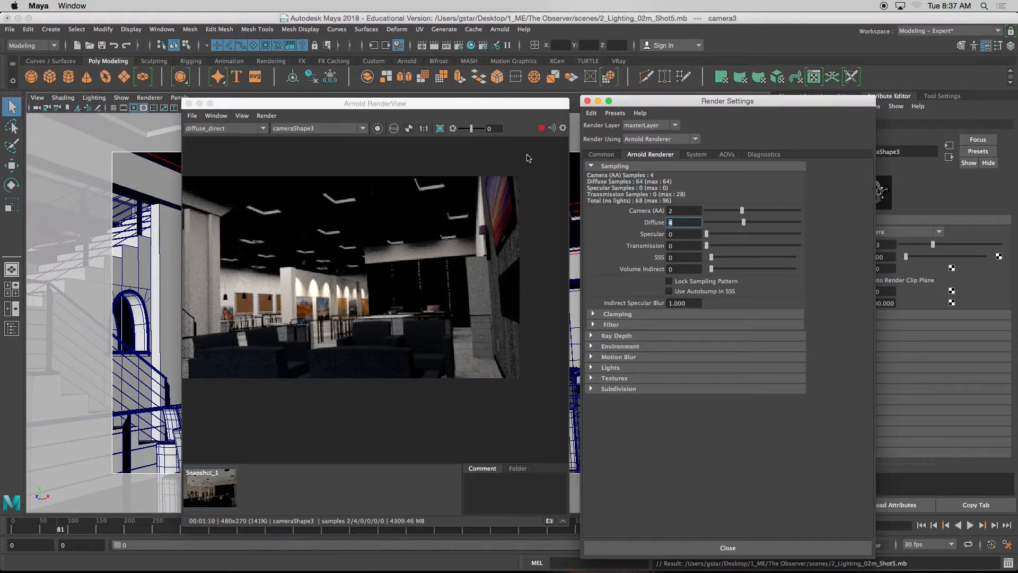
click(550, 526)
click(549, 522)
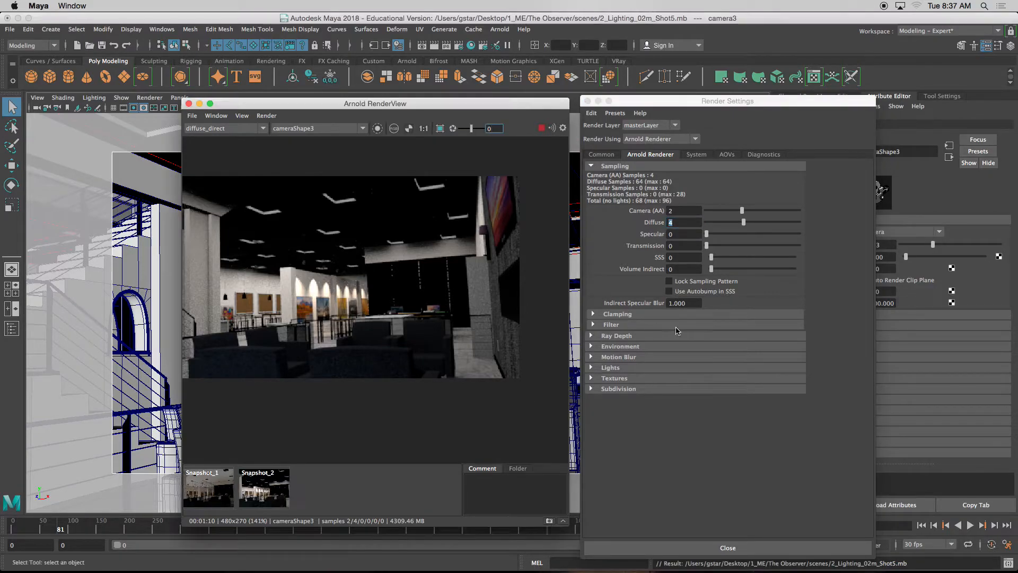
Set the Diffuse samples to 0 and the Specular samples to 1 in the Arnold sampling settings
click(689, 221)
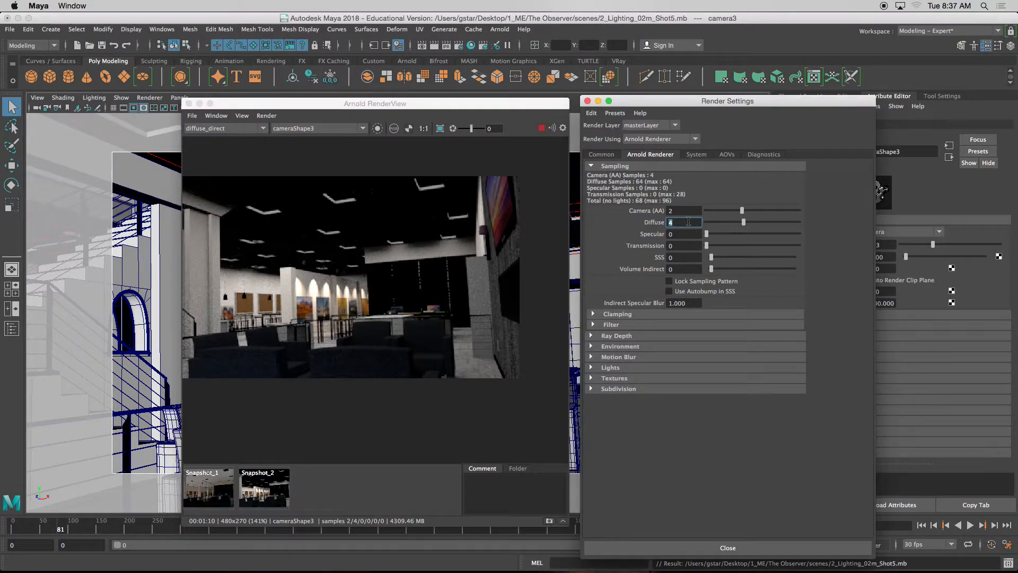
text(0)
click(685, 233)
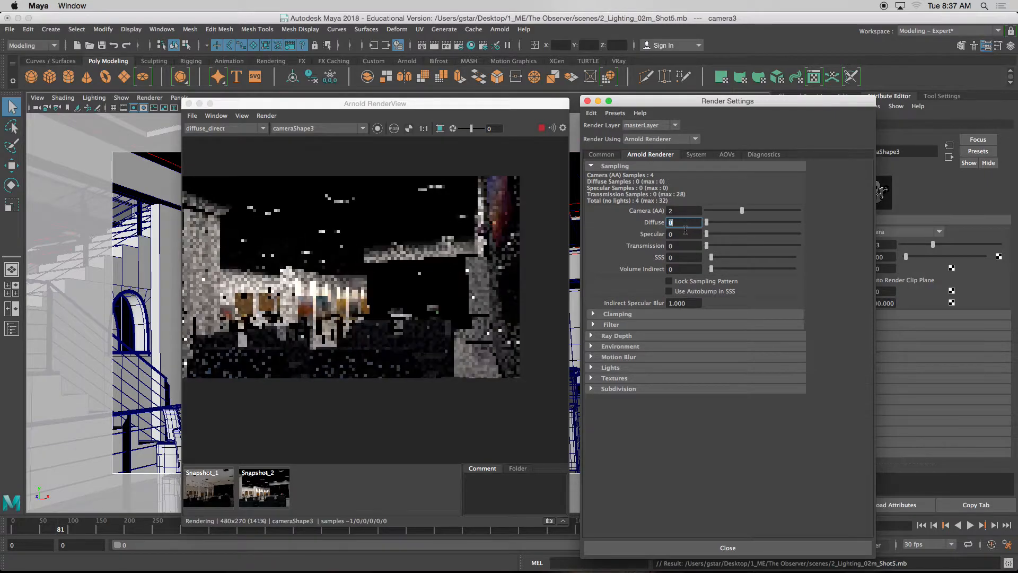
double_click(685, 234)
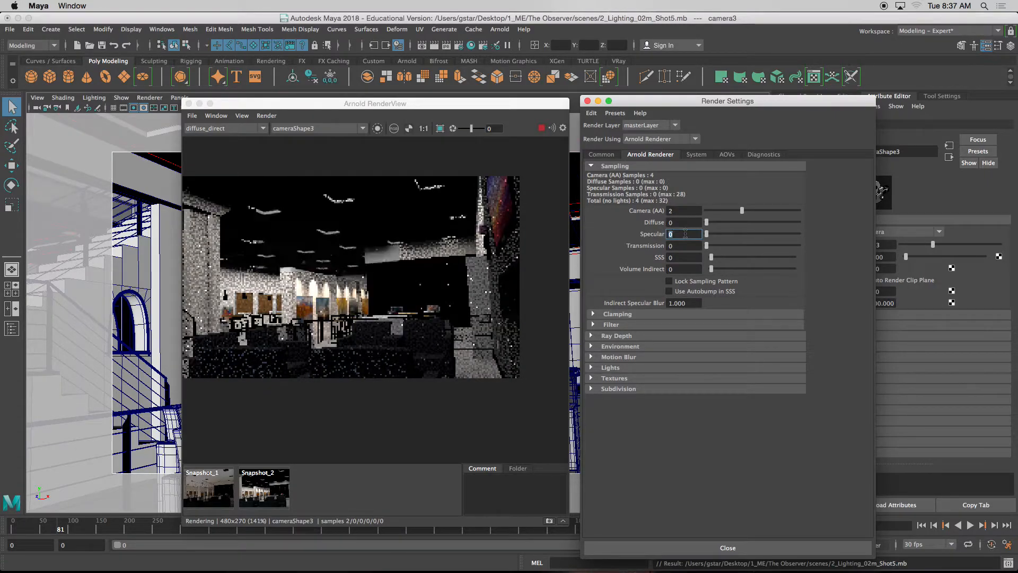
text(1)
key(Return)
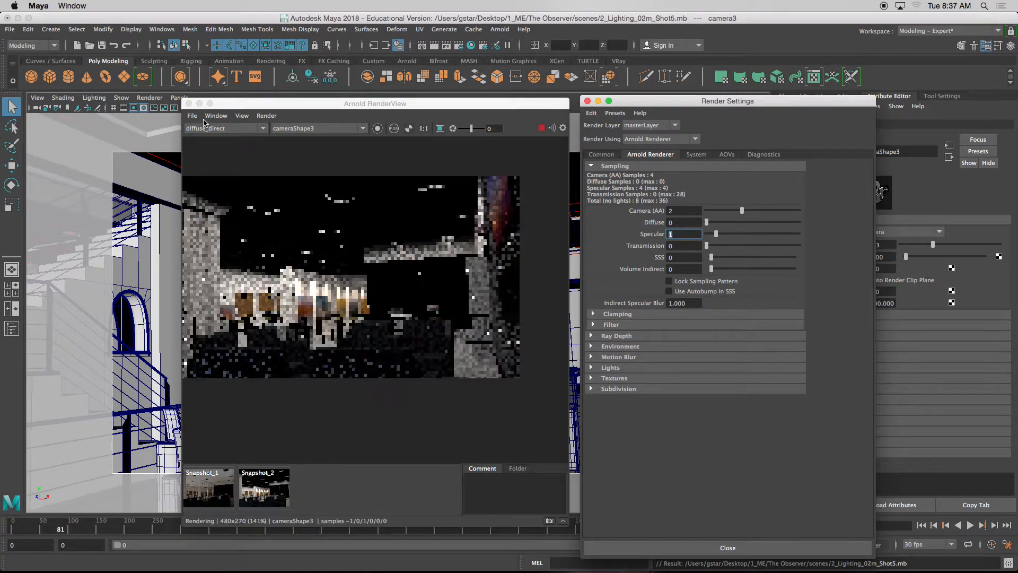
Compare the specular_direct and specular_indirect AOVs, ending on specular_direct, and examine the noise in its bright highlights up close
click(233, 129)
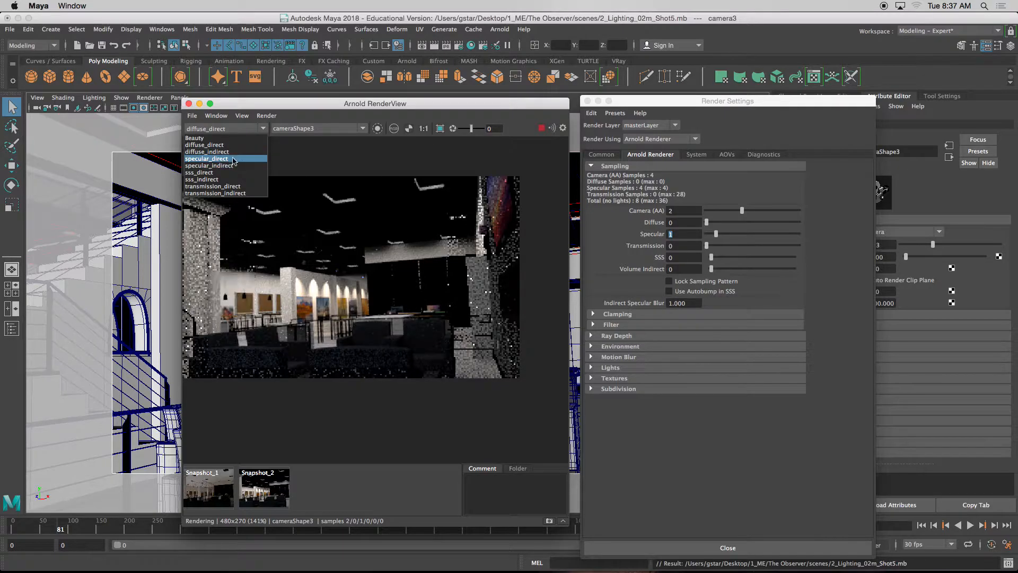
click(207, 159)
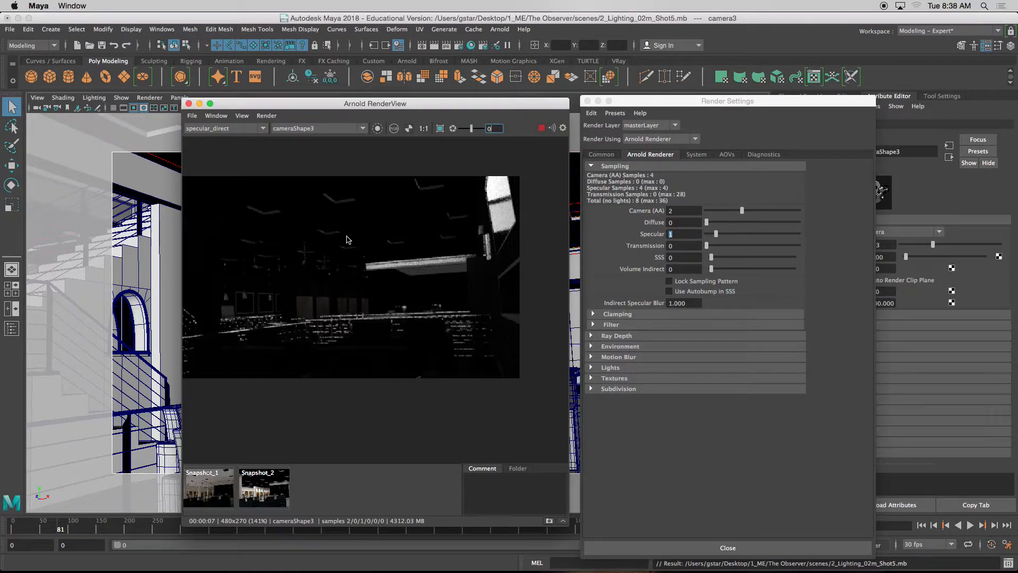
click(264, 128)
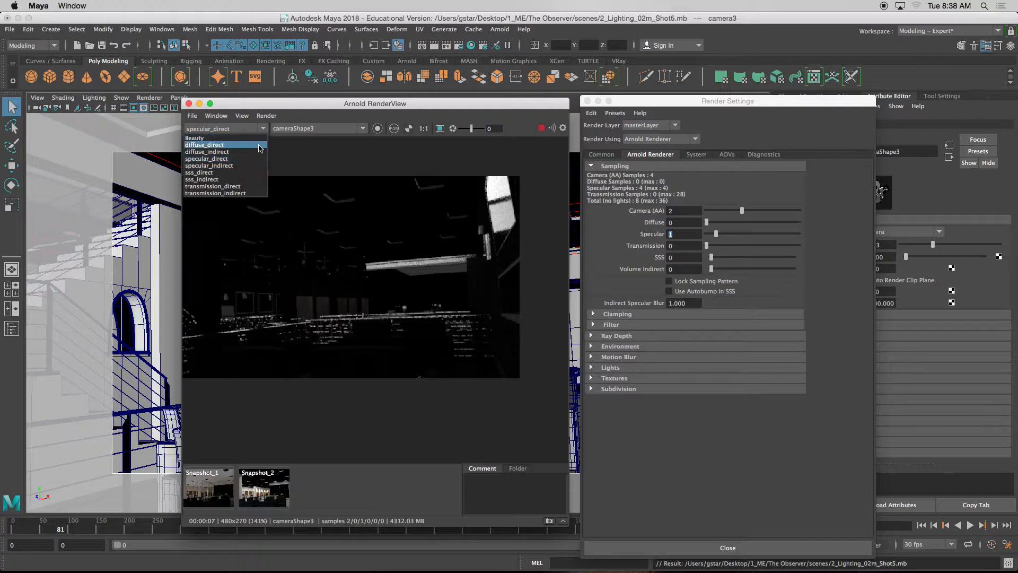
click(239, 165)
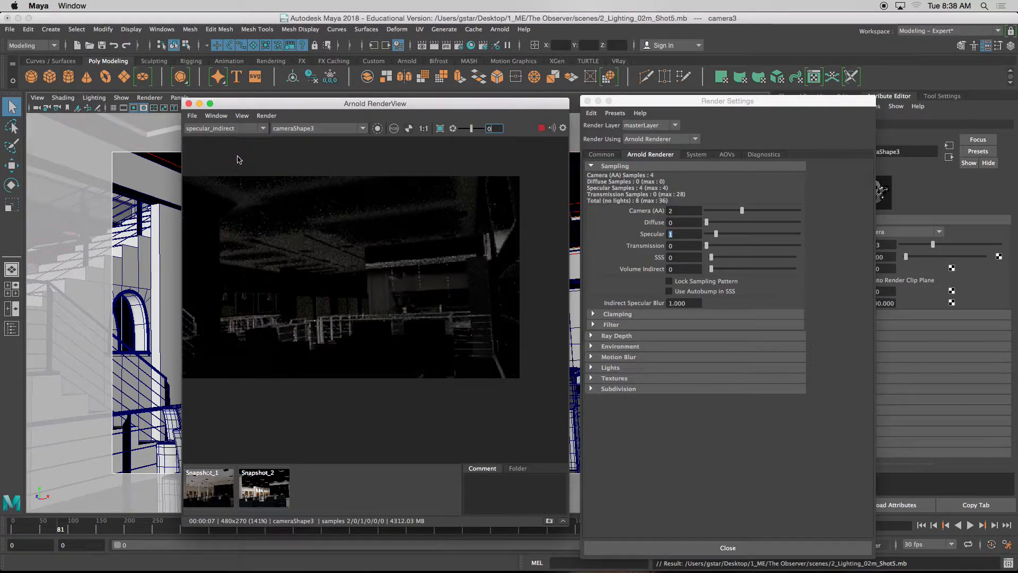
click(237, 131)
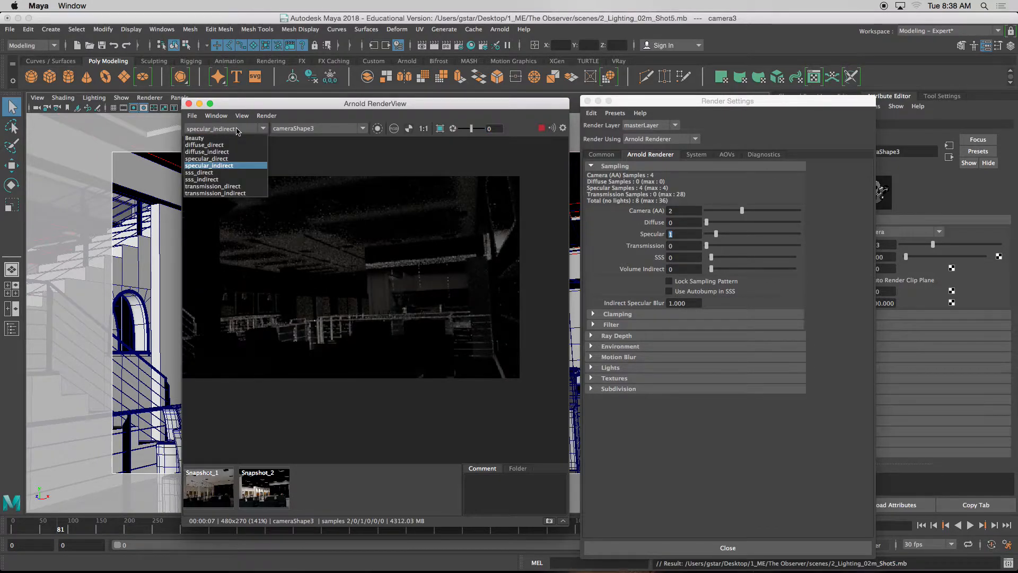
click(216, 159)
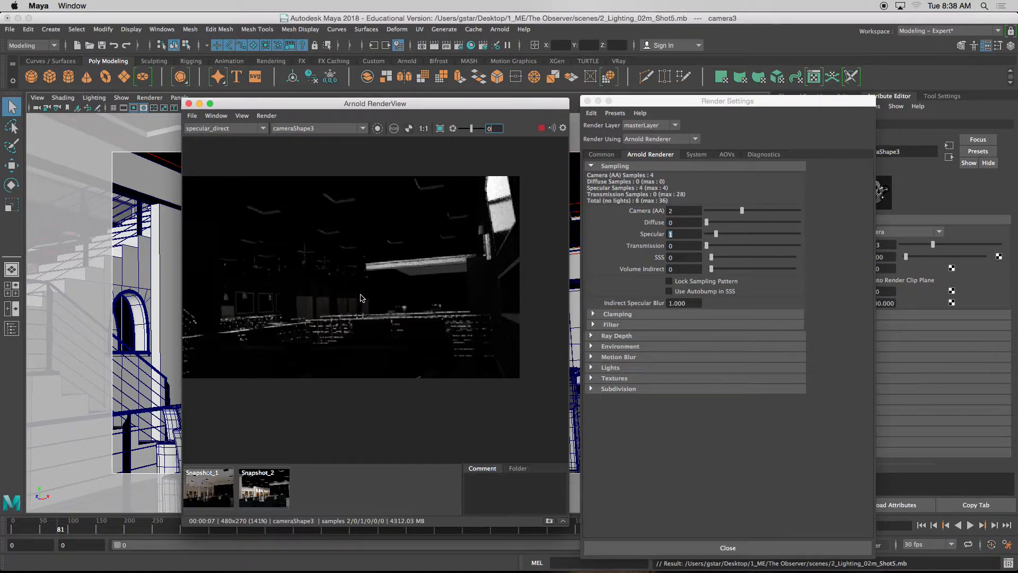
scroll(362, 297, up, 2)
scroll(390, 296, up, 2)
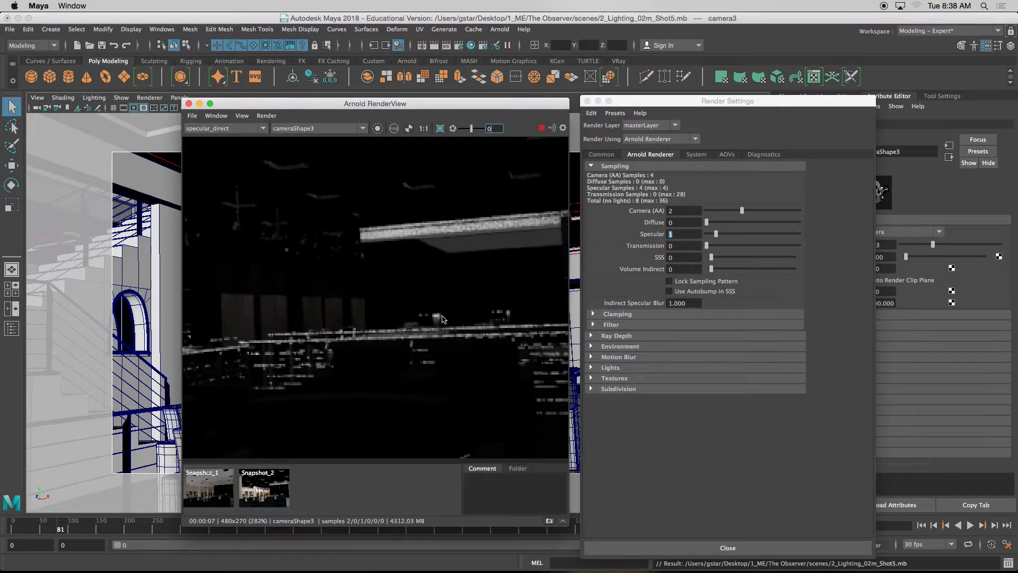
scroll(435, 316, down, 2)
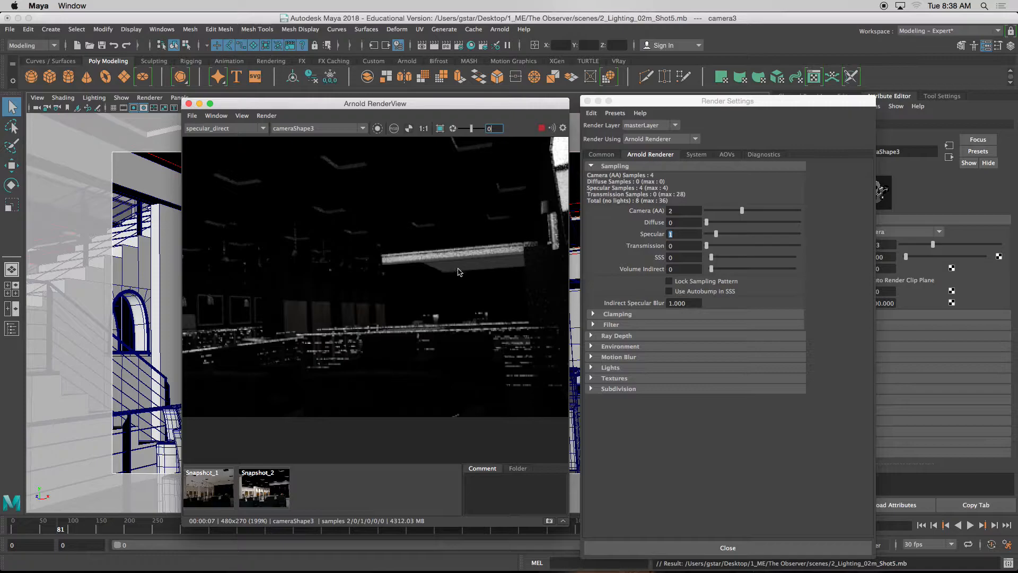
scroll(448, 262, up, 2)
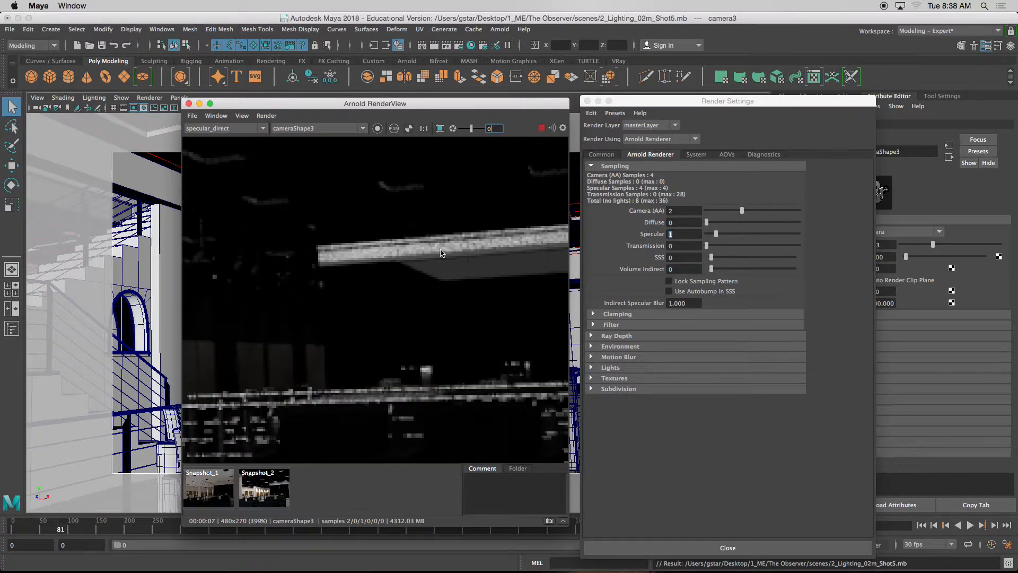
scroll(471, 255, down, 2)
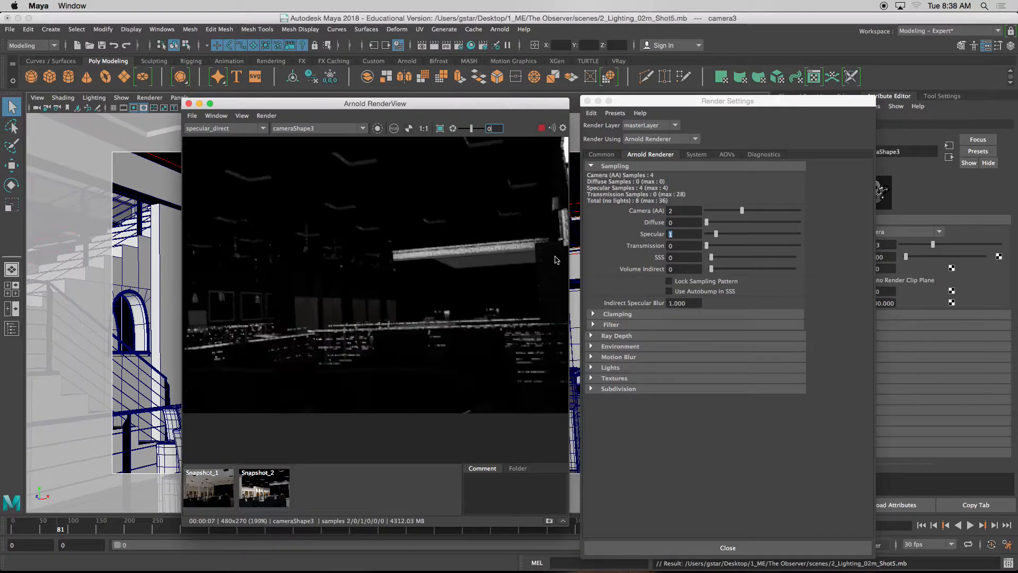
Raise the Specular samples to 2 and review the updated specular_direct render of the whole frame
click(687, 234)
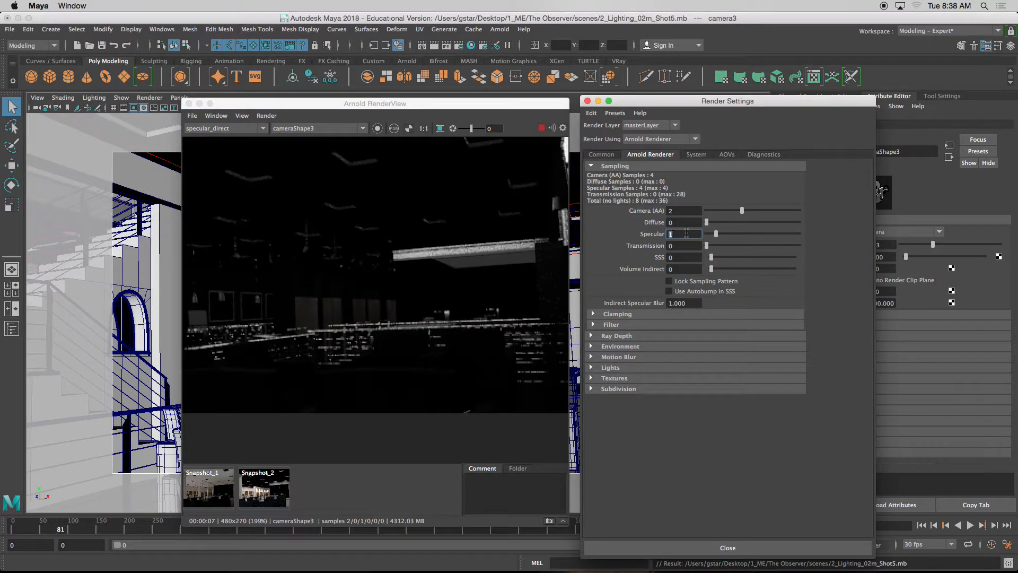
text(2)
key(Return)
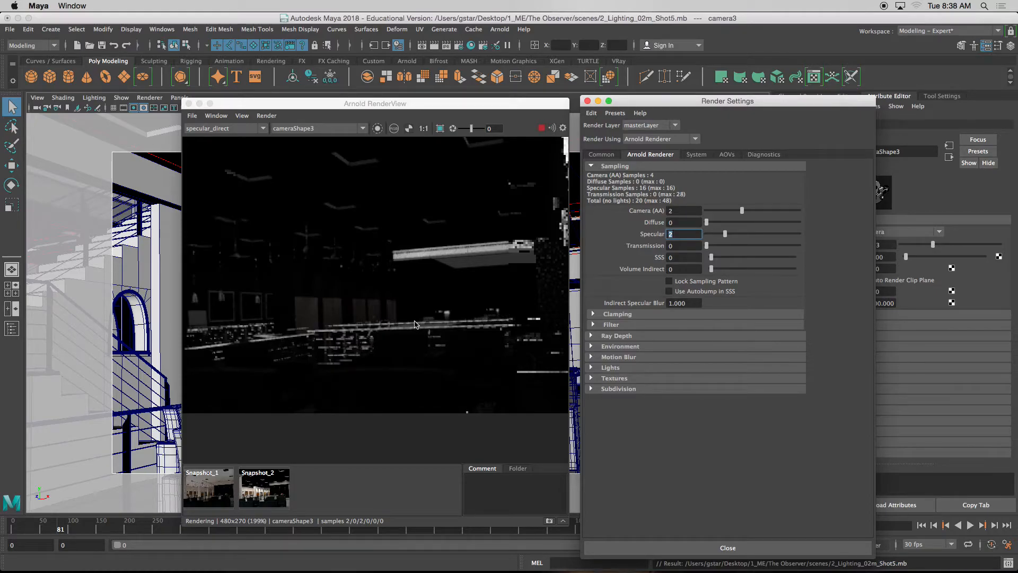
key(f)
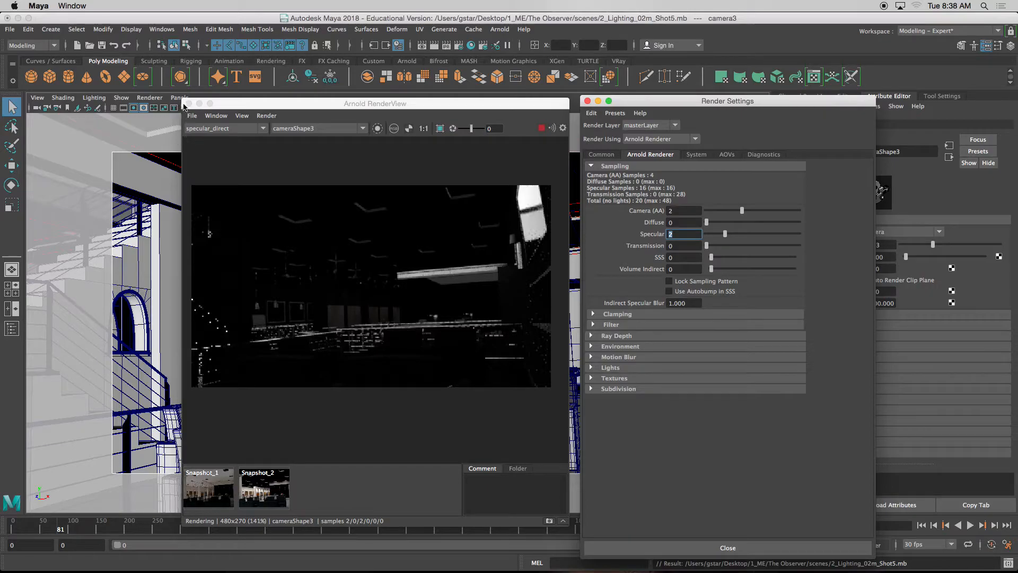
Enlarge the Arnold RenderView window and examine the specular_direct noise around the bright window highlights up close
drag(185, 103, 100, 112)
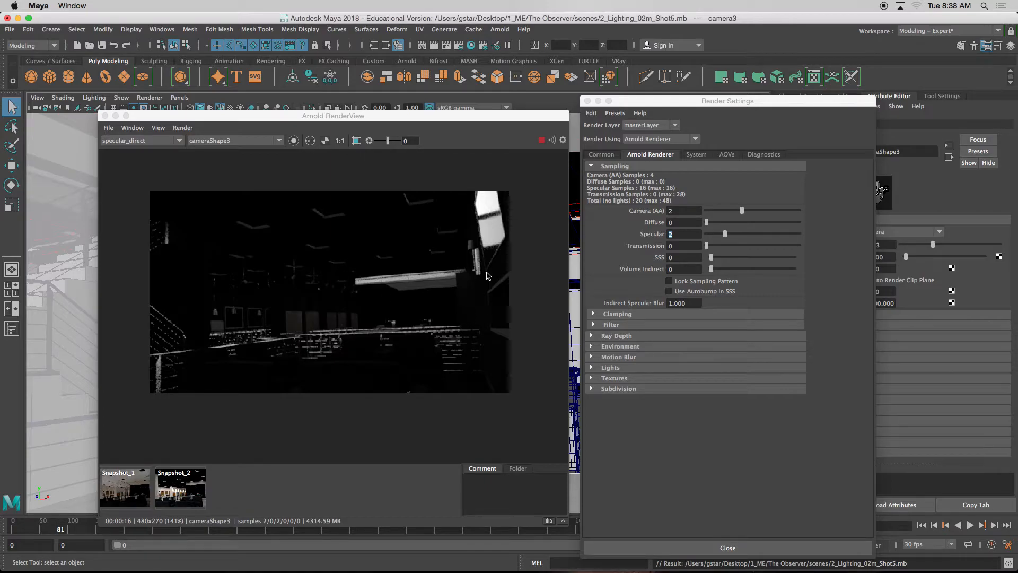
scroll(493, 243, up, 2)
scroll(499, 244, up, 2)
scroll(479, 231, up, 2)
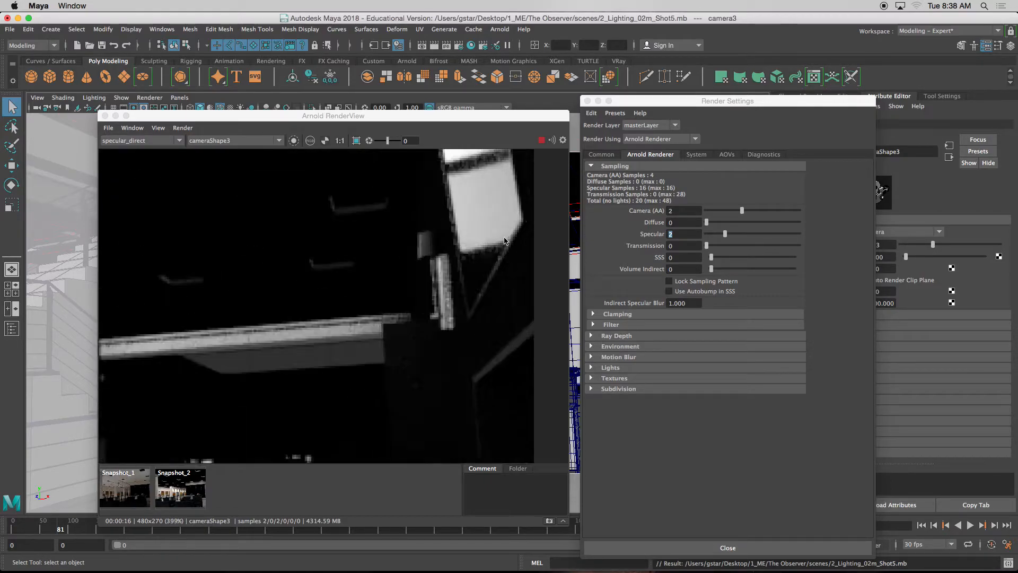
middle_drag(479, 198, 475, 255)
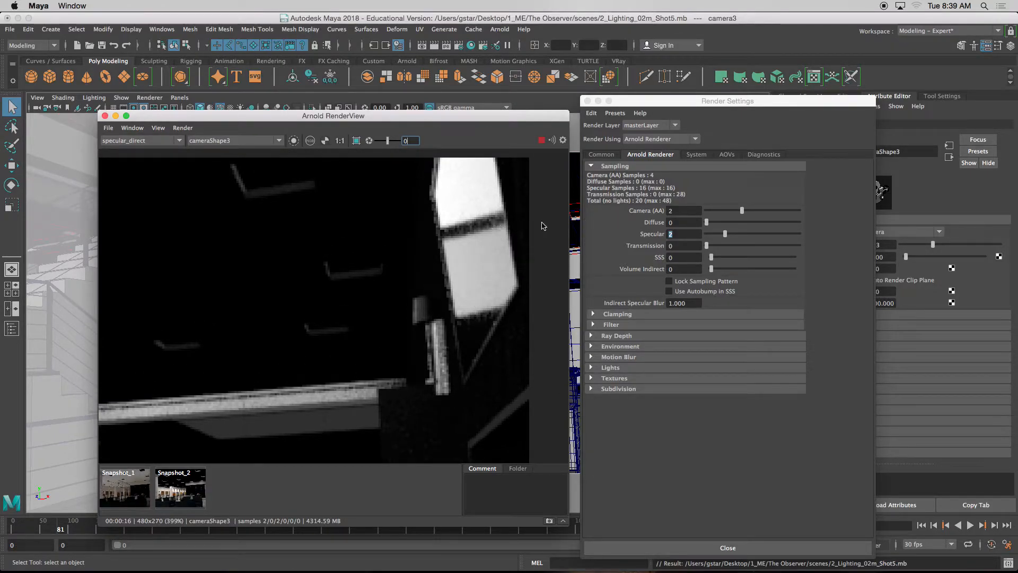
Set the Specular samples to 3 and inspect the updated specular_direct render around the window highlights and the railings
click(689, 235)
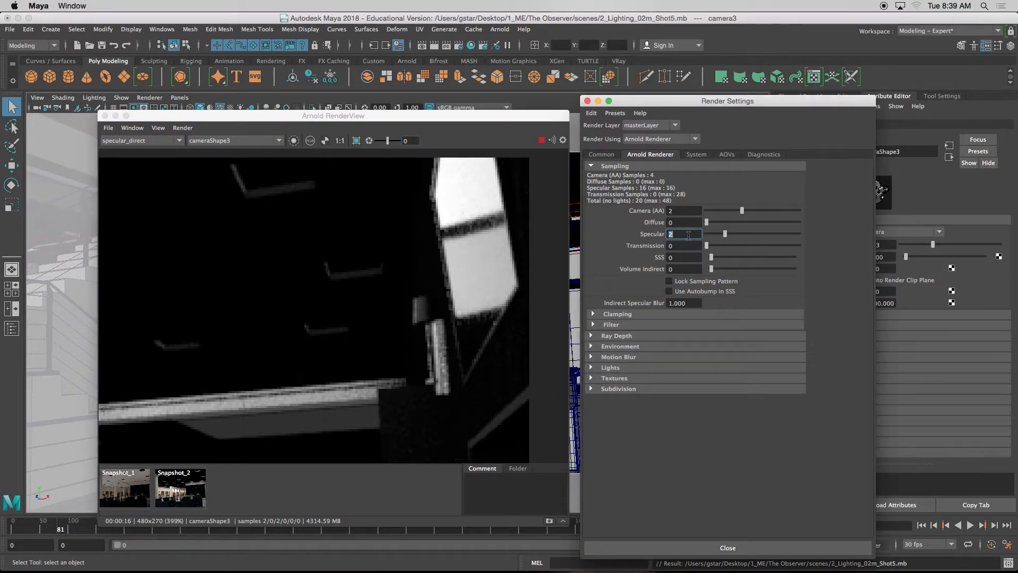
text(3)
key(Return)
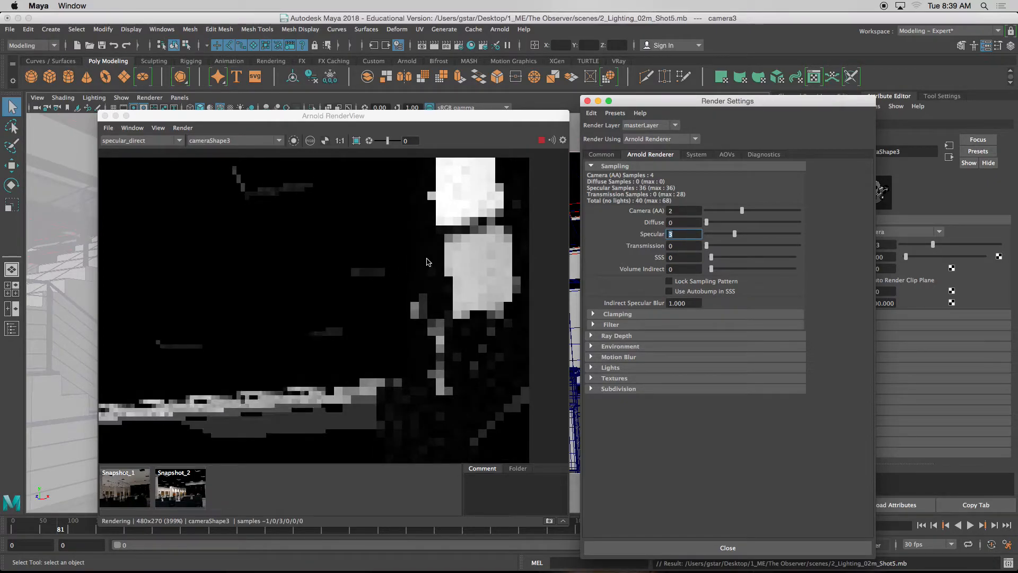
click(419, 291)
scroll(419, 291, down, 5)
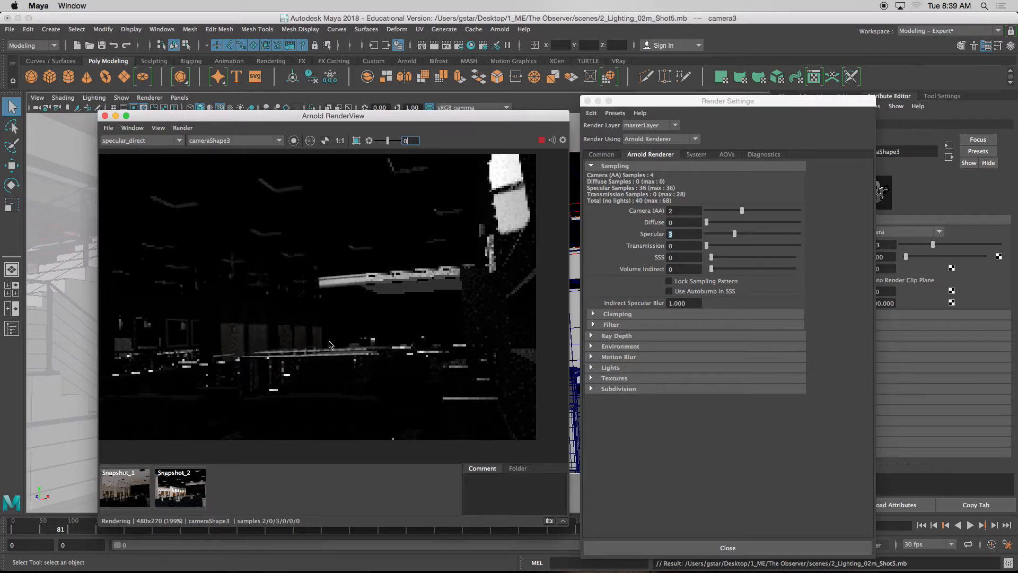
scroll(332, 345, up, 1)
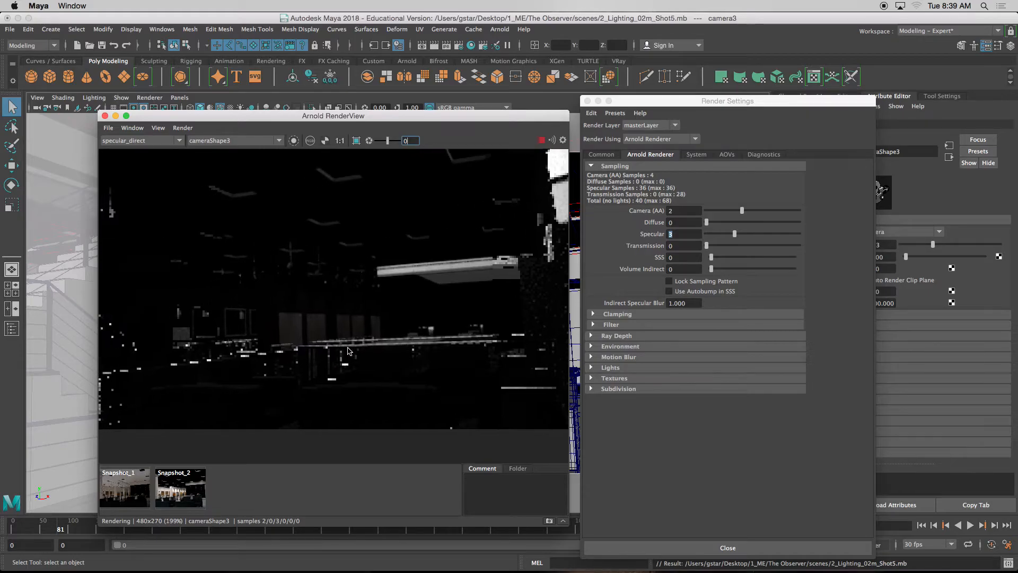
scroll(257, 330, up, 2)
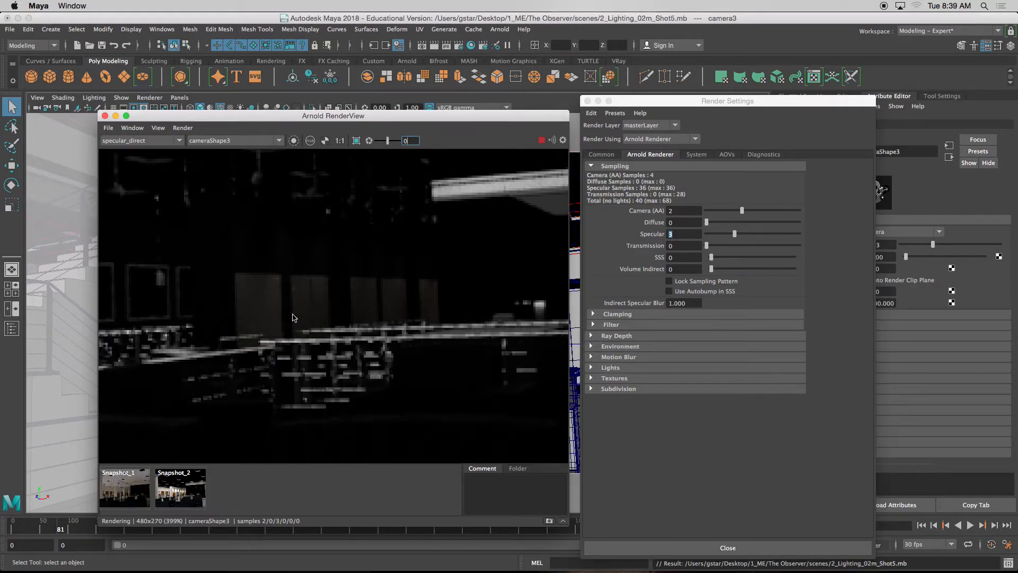
scroll(291, 323, down, 1)
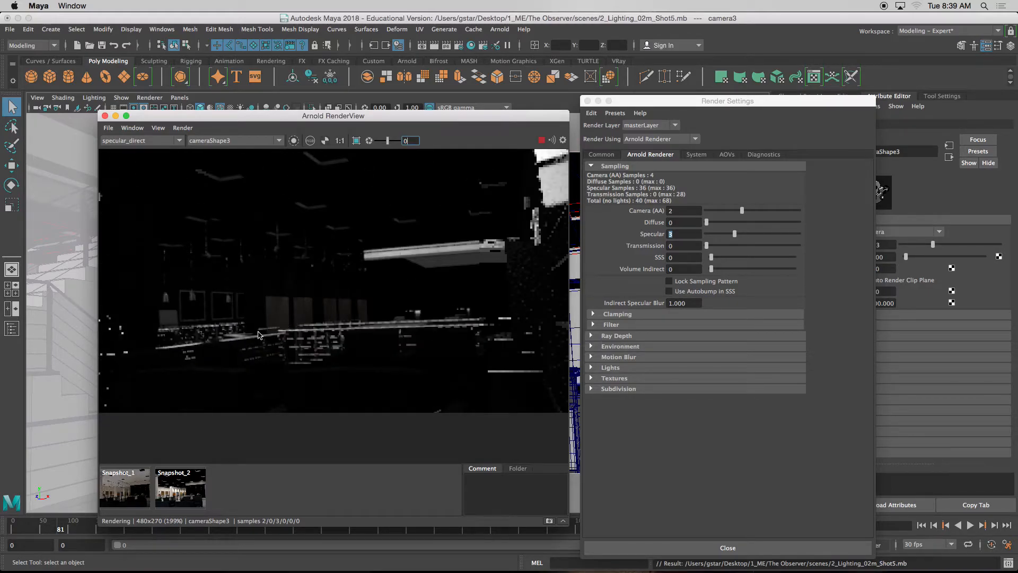
middle_drag(232, 333, 261, 340)
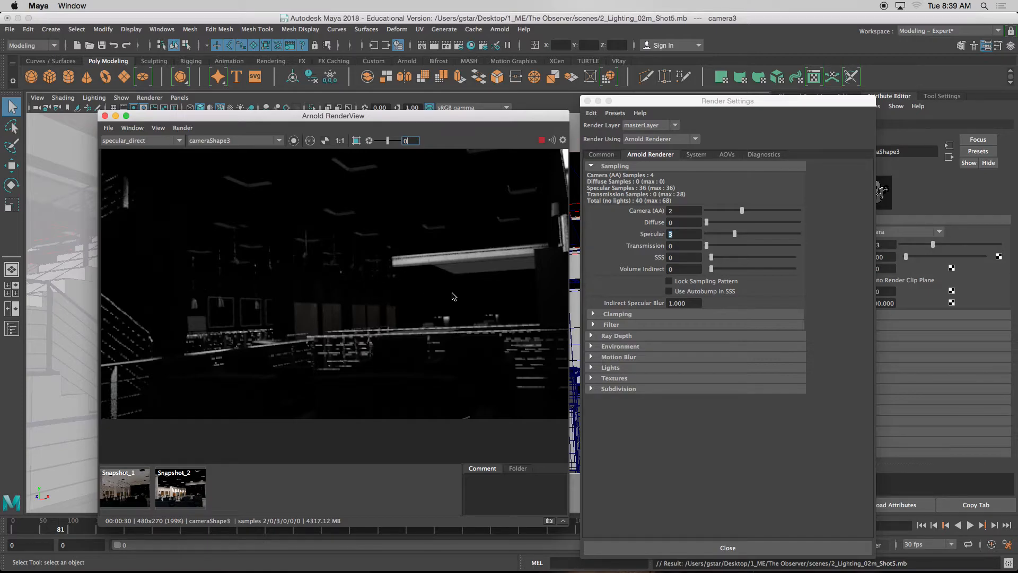
Show the render at real size, switch to the specular_indirect AOV and examine its noise
click(339, 141)
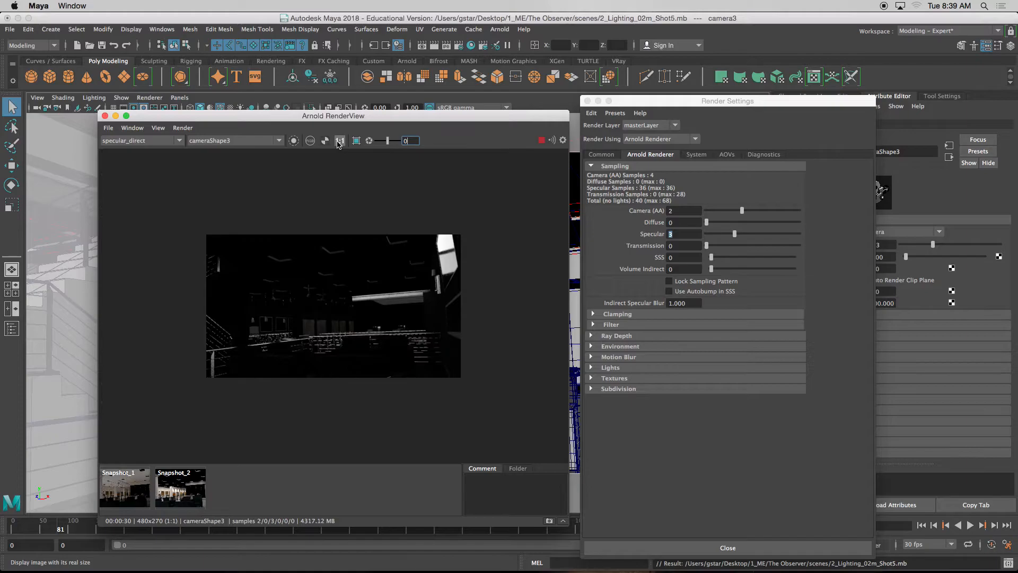
click(183, 142)
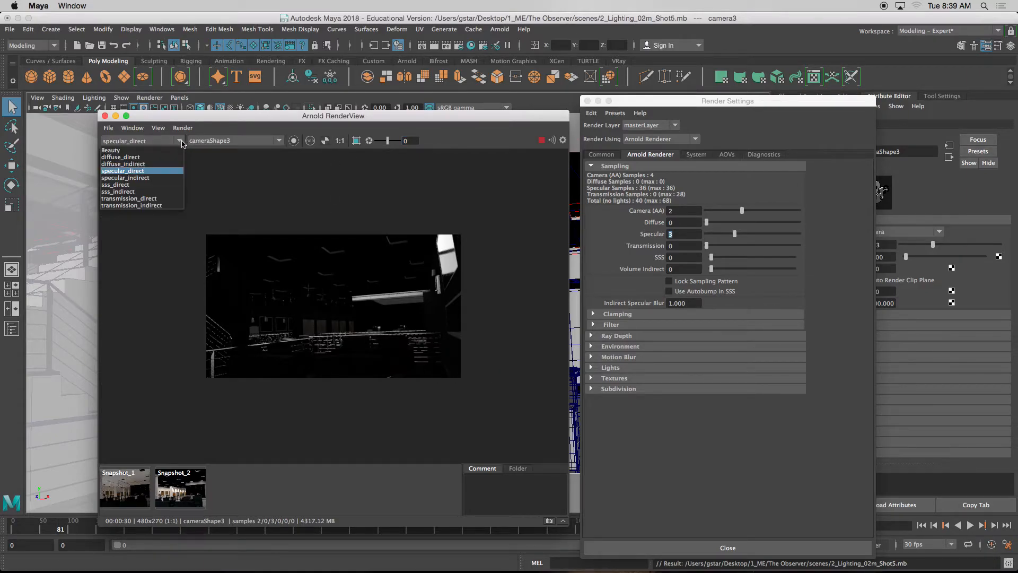
click(129, 178)
scroll(431, 336, up, 1)
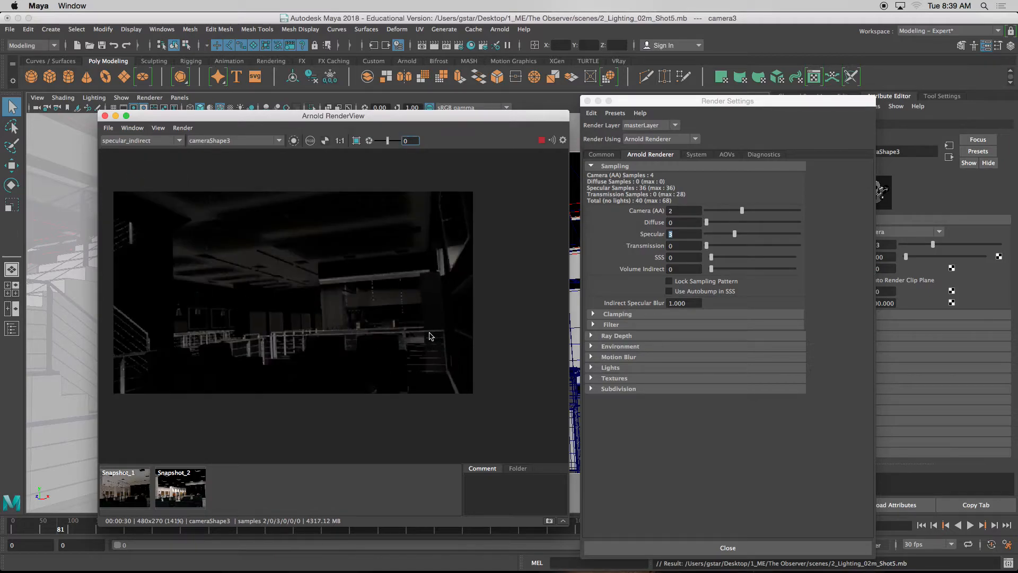
scroll(498, 349, up, 1)
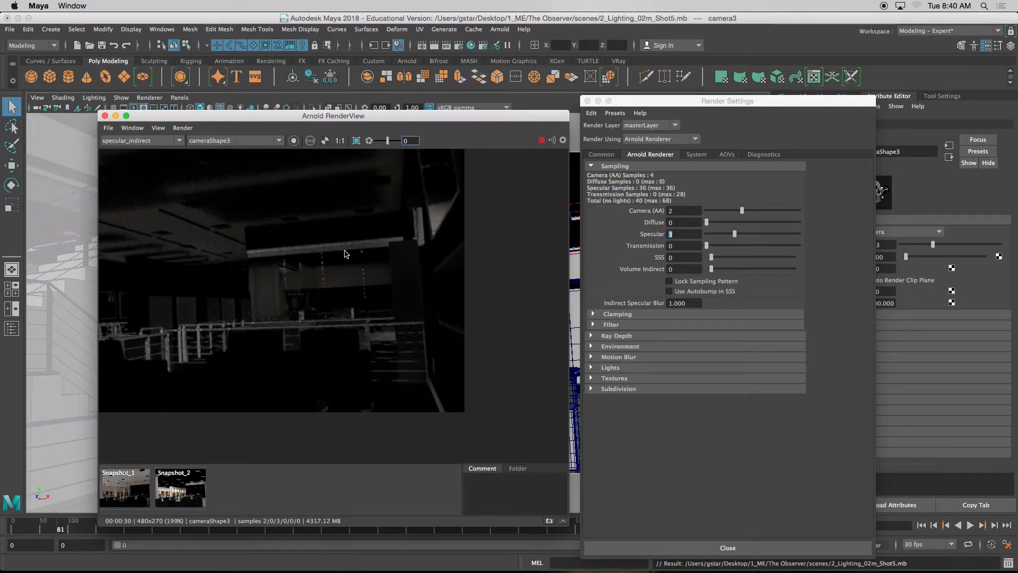
scroll(334, 265, down, 1)
middle_drag(308, 301, 335, 309)
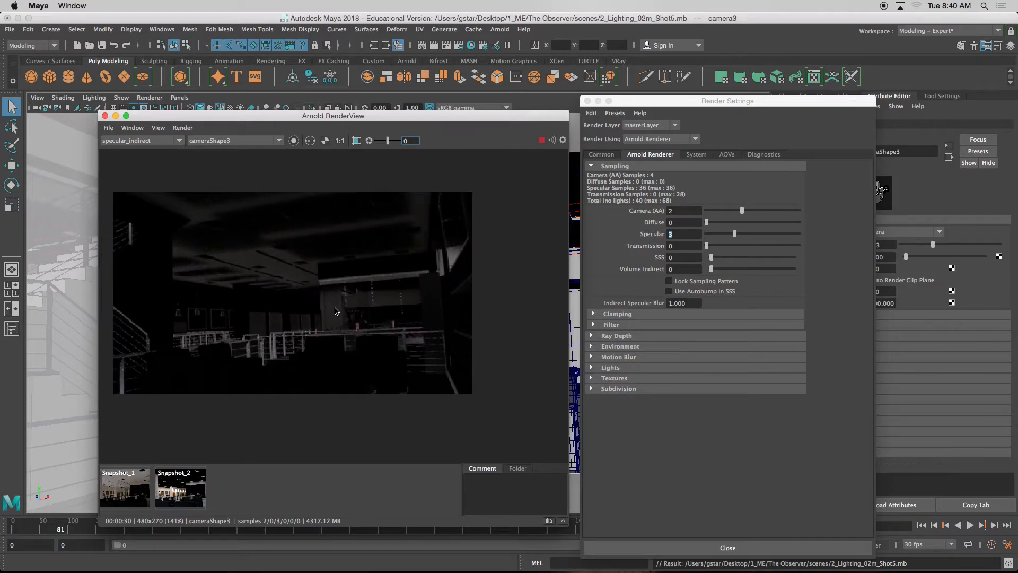
Set the Specular samples to 4 and review the specular_indirect AOV up close, ending on specular_direct
click(691, 235)
key(Return)
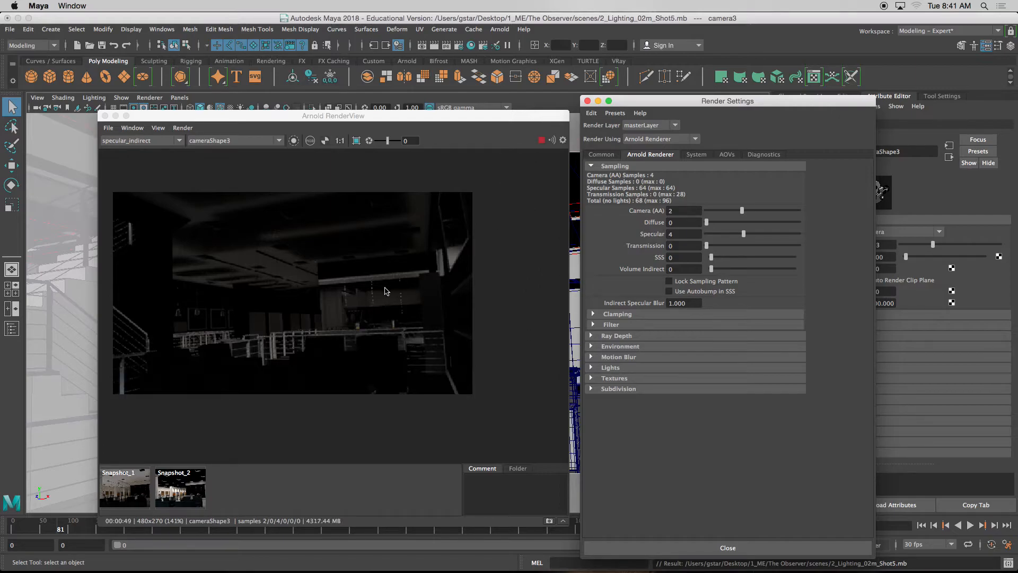
click(340, 141)
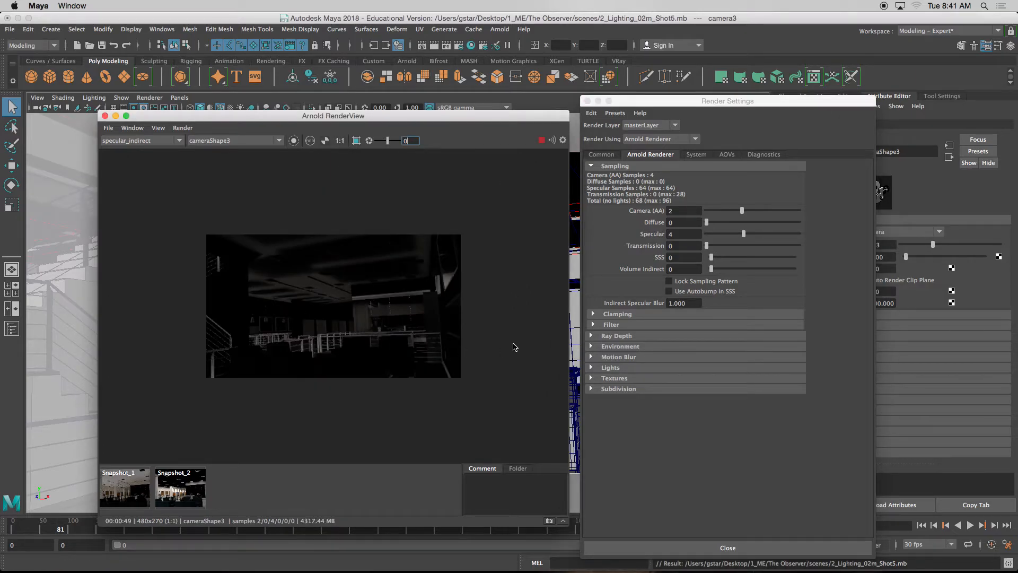
scroll(448, 391, up, 2)
drag(331, 264, 414, 293)
drag(280, 292, 337, 321)
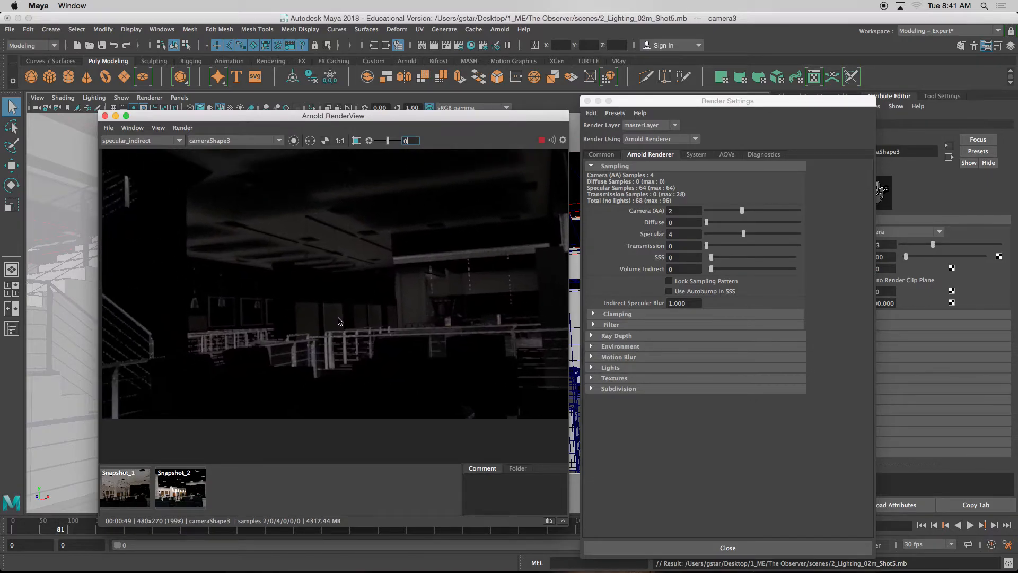
click(167, 141)
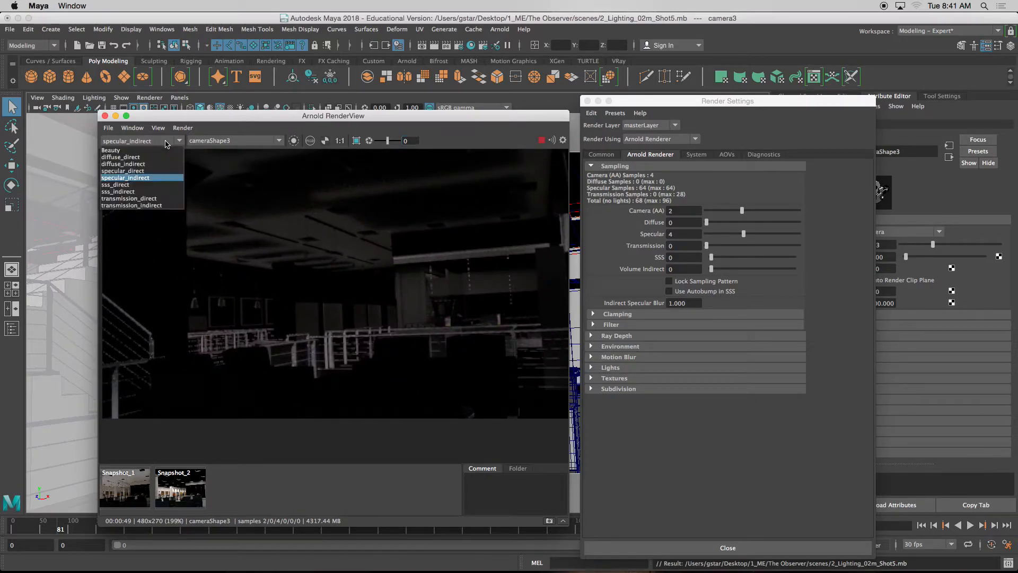
click(151, 171)
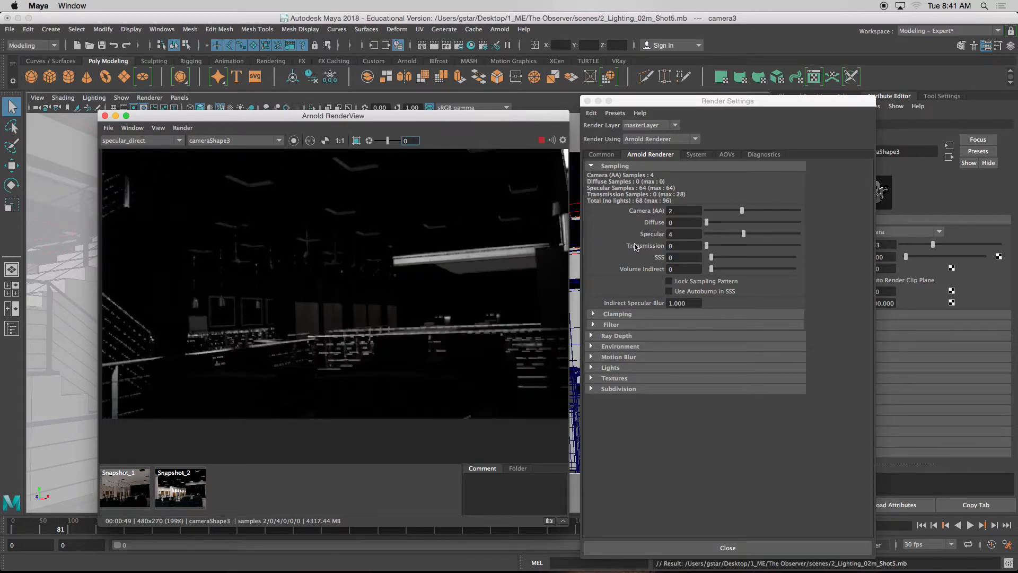
Set the Specular samples to 0 and the Transmission samples to 2 in the Arnold sampling settings
click(685, 234)
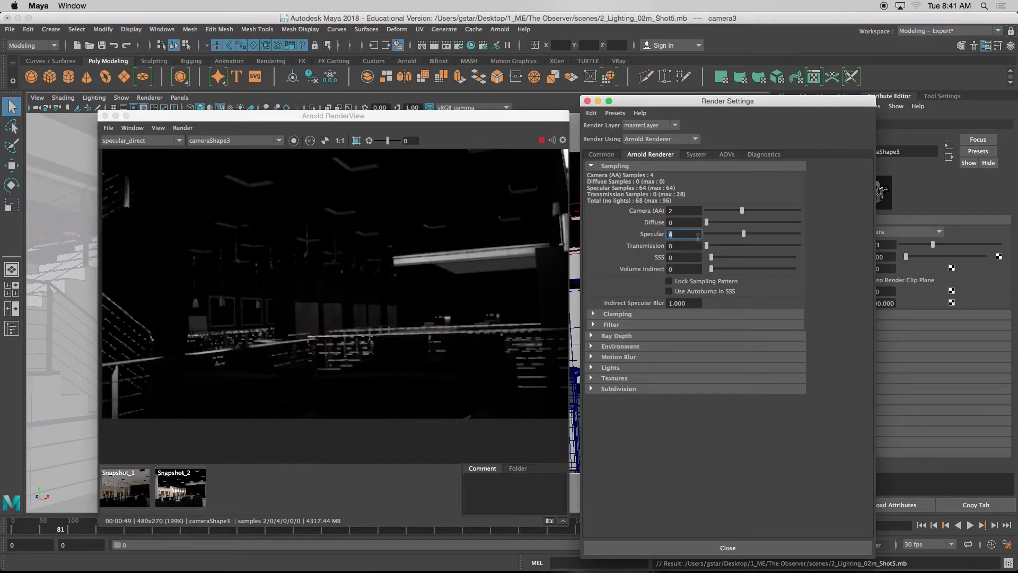
key(Return)
click(684, 245)
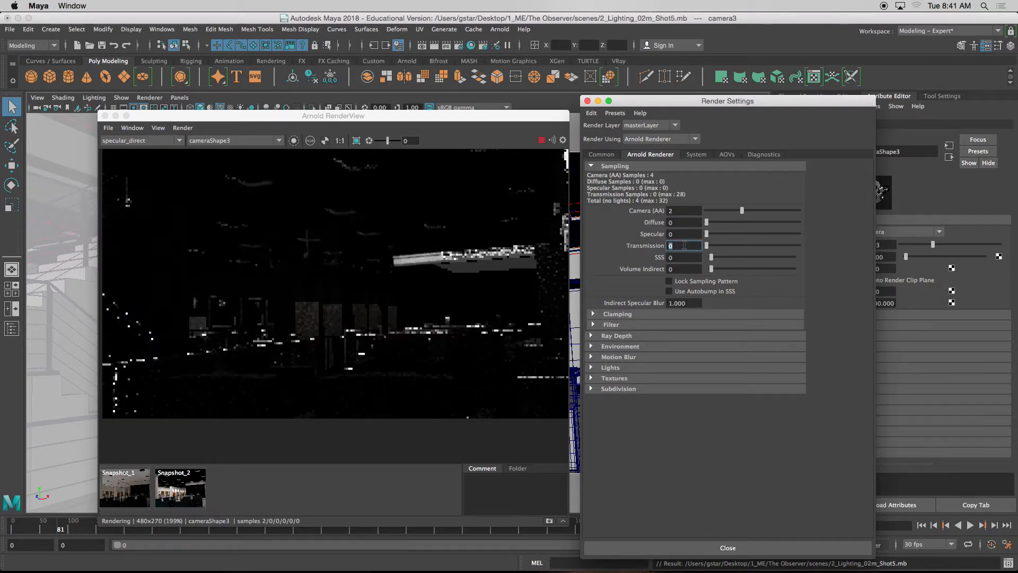
text(2)
key(Return)
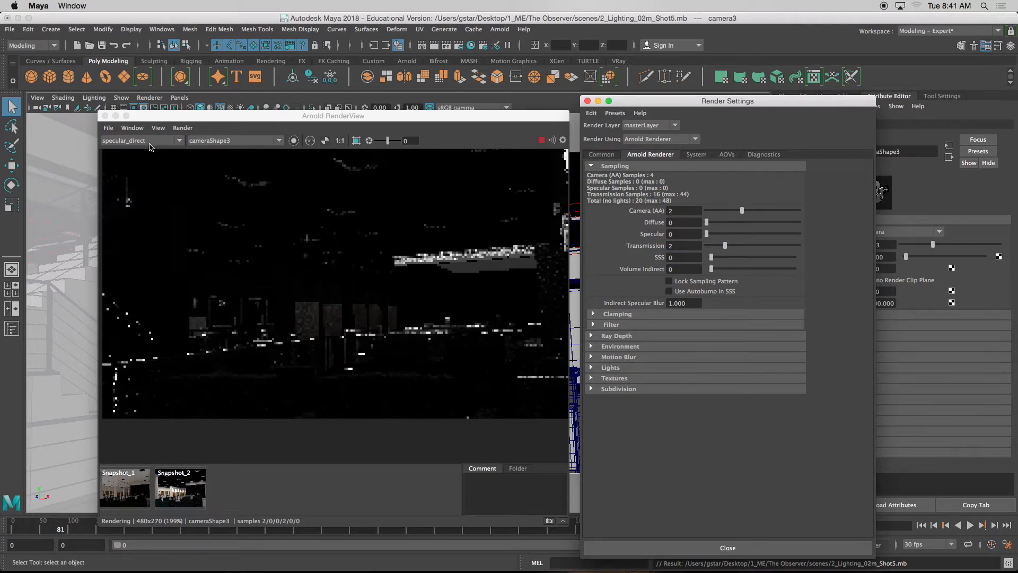
View the transmission_direct AOV, switch to transmission_indirect and examine the noise seen through the glass
click(148, 141)
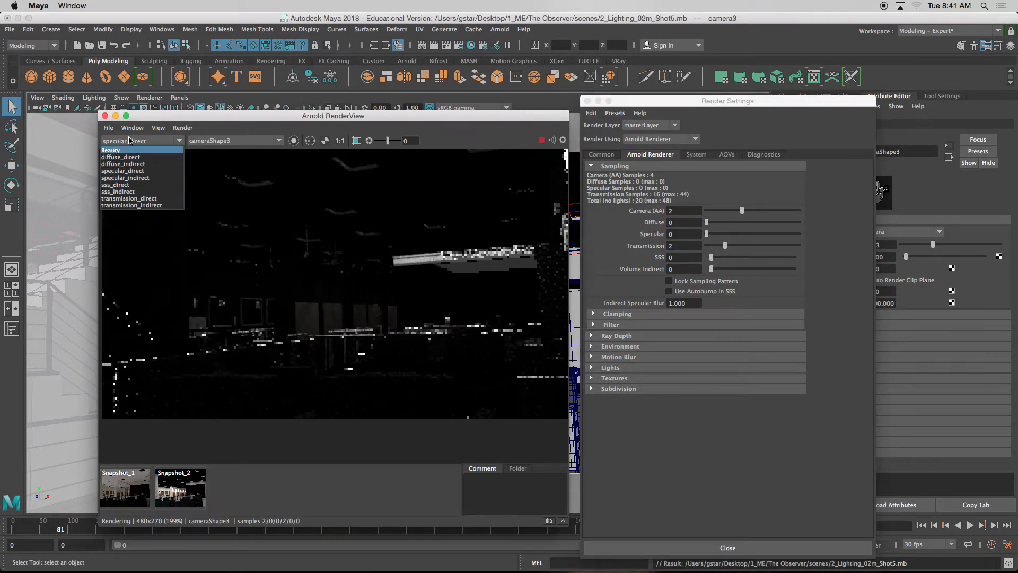
click(133, 200)
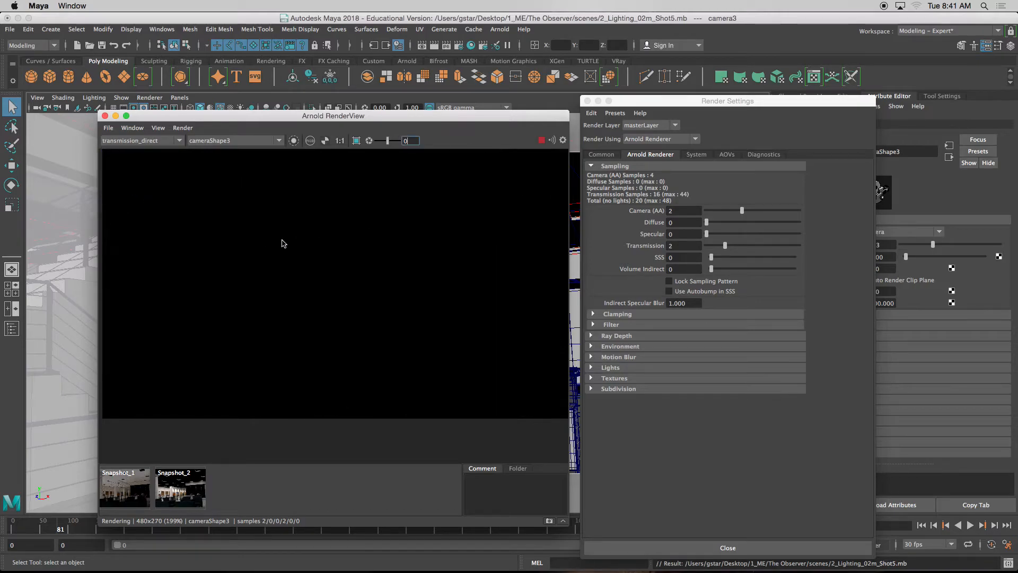
click(170, 142)
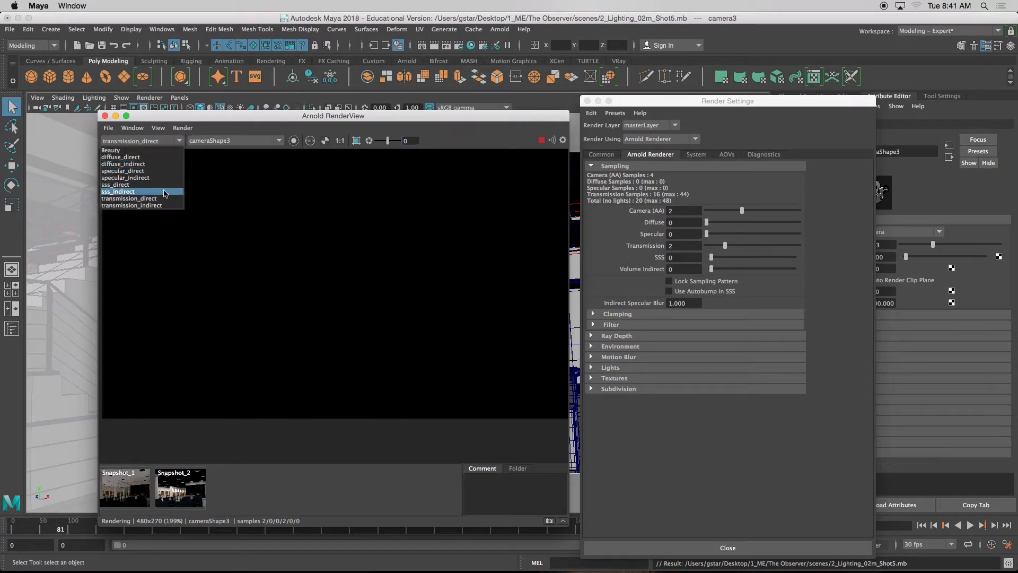
click(161, 207)
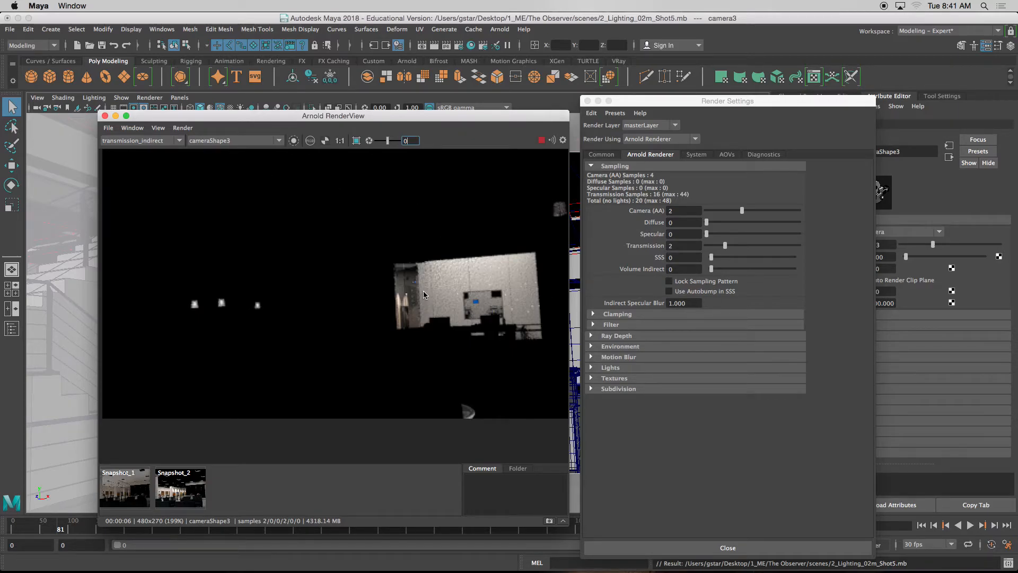
scroll(379, 311, down, 2)
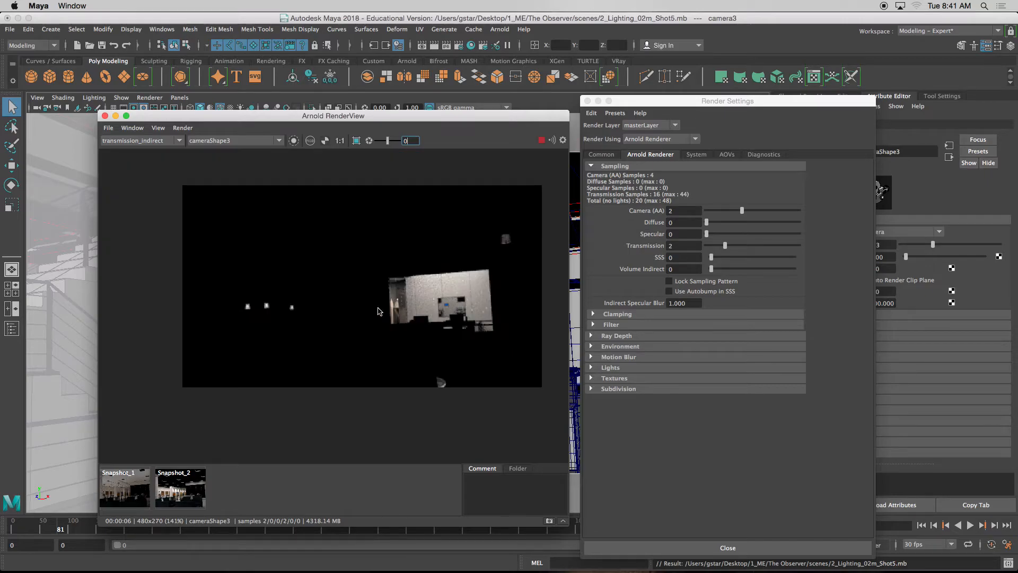
middle_drag(439, 379, 418, 376)
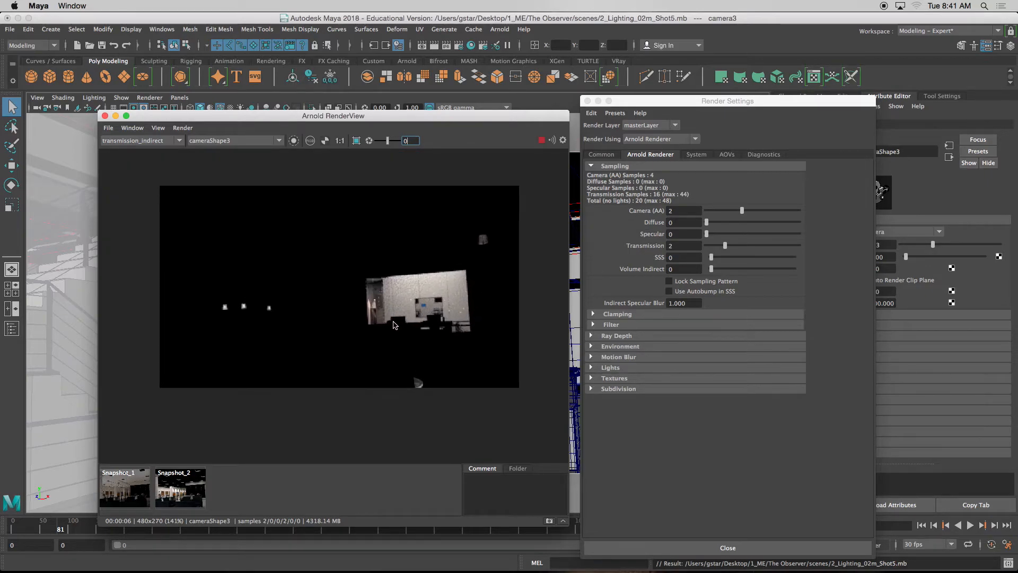
scroll(394, 325, up, 2)
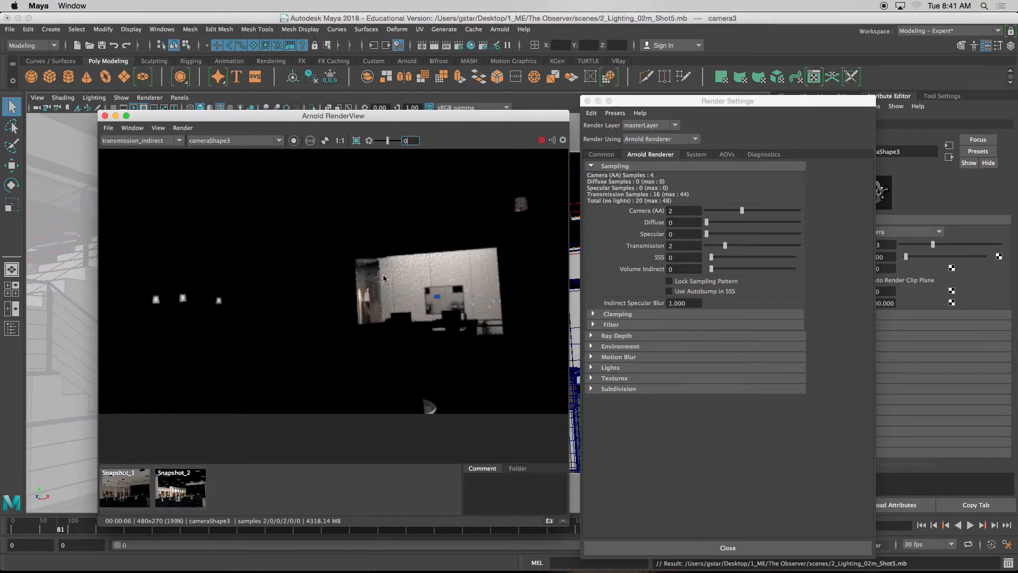
Try Transmission samples of 1 and 0 while viewing the transmission_indirect AOV
click(690, 247)
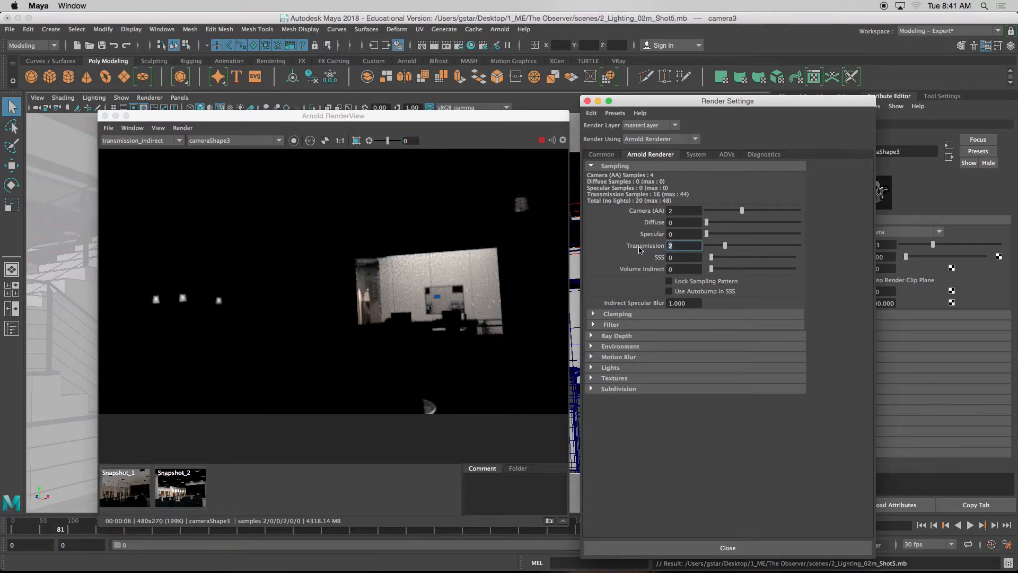
text(1)
key(Return)
key(Return)
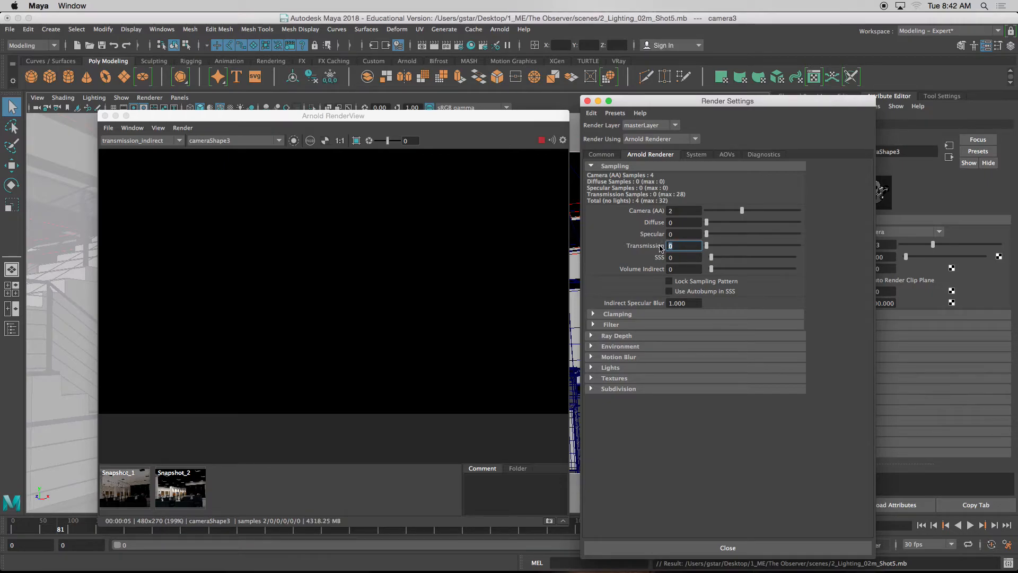
Set the Transmission samples back to 2 and inspect the transmission_indirect noise on the wall behind the glass
key(Return)
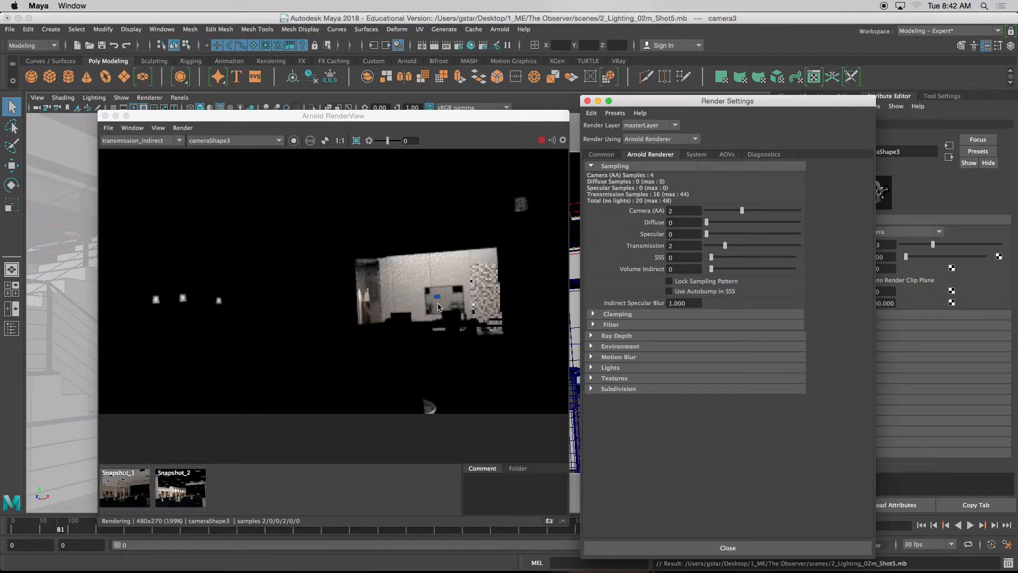
scroll(459, 307, up, 2)
scroll(458, 307, up, 1)
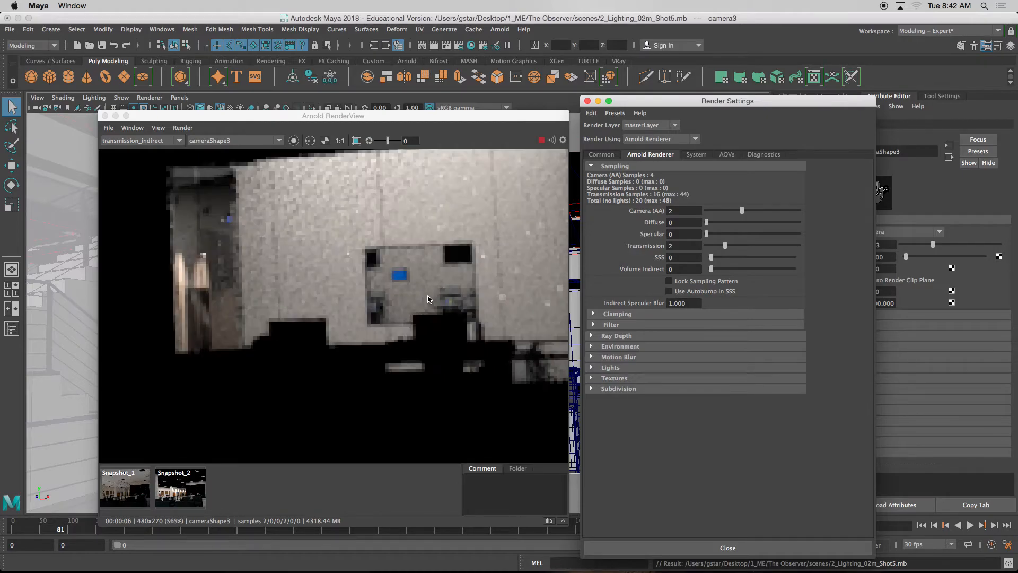
drag(338, 201, 305, 240)
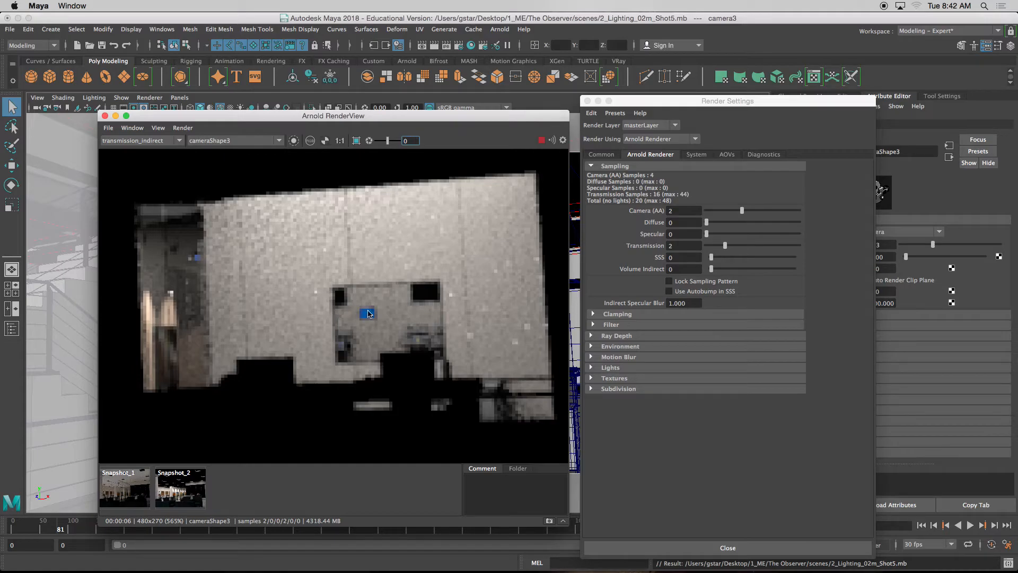
Try Transmission samples of 4 and inspect the transmission_indirect noise on the wall behind the glass
click(684, 246)
scroll(342, 275, down, 2)
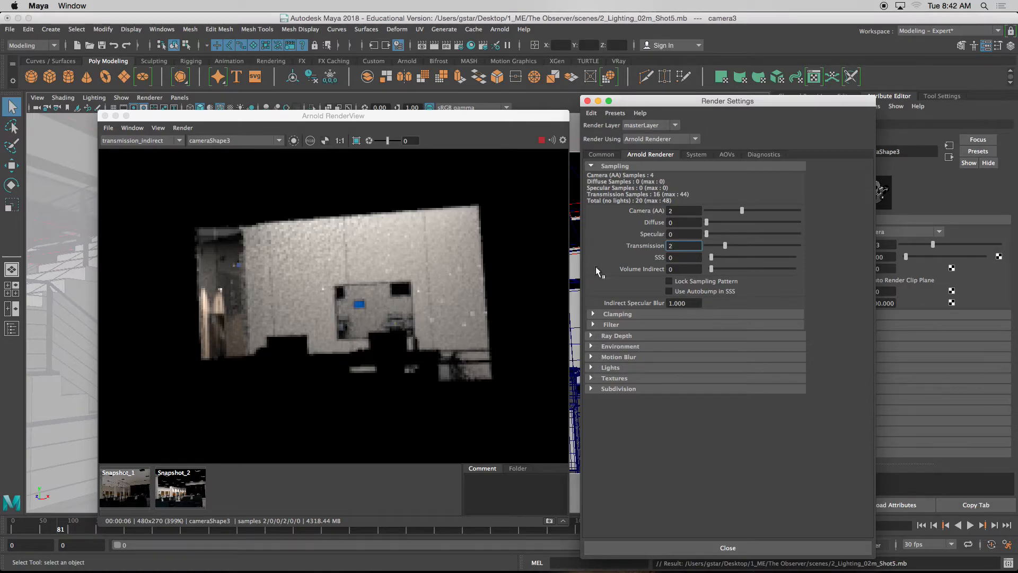
double_click(672, 245)
key(Return)
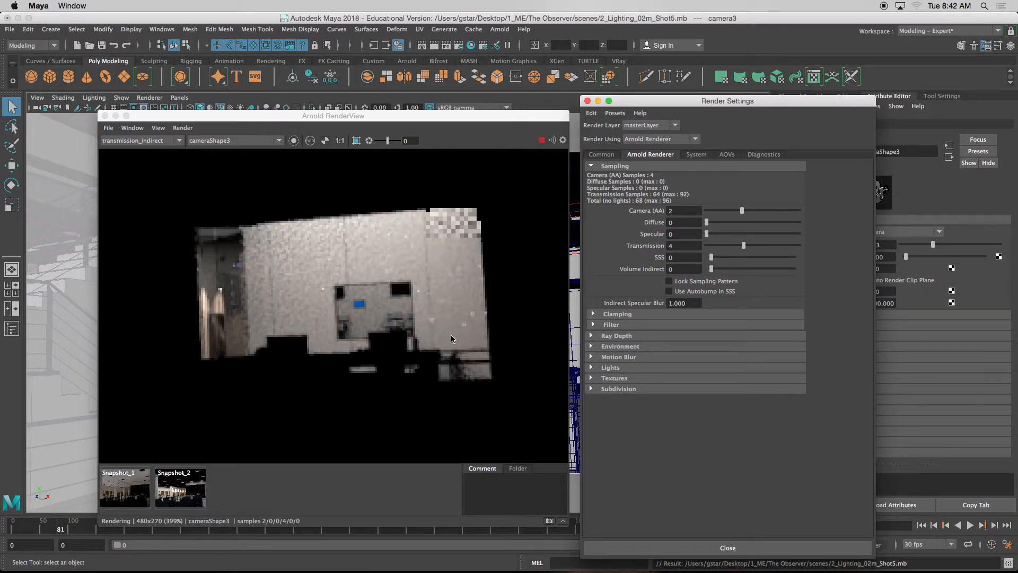
scroll(475, 338, down, 2)
drag(327, 352, 435, 342)
scroll(431, 341, down, 2)
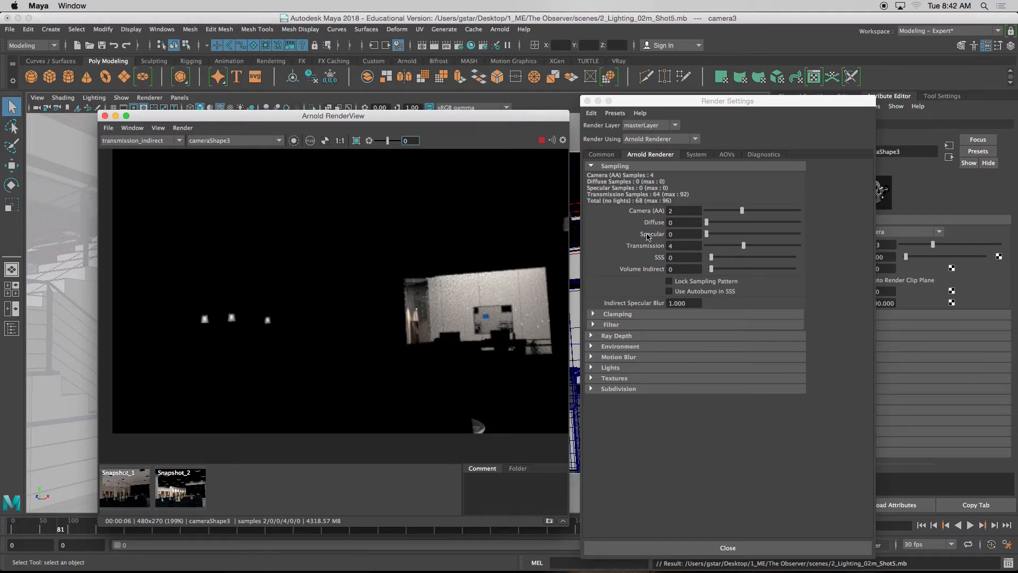
Set the Transmission samples to 0, then try SSS samples of 1 and 2
click(695, 247)
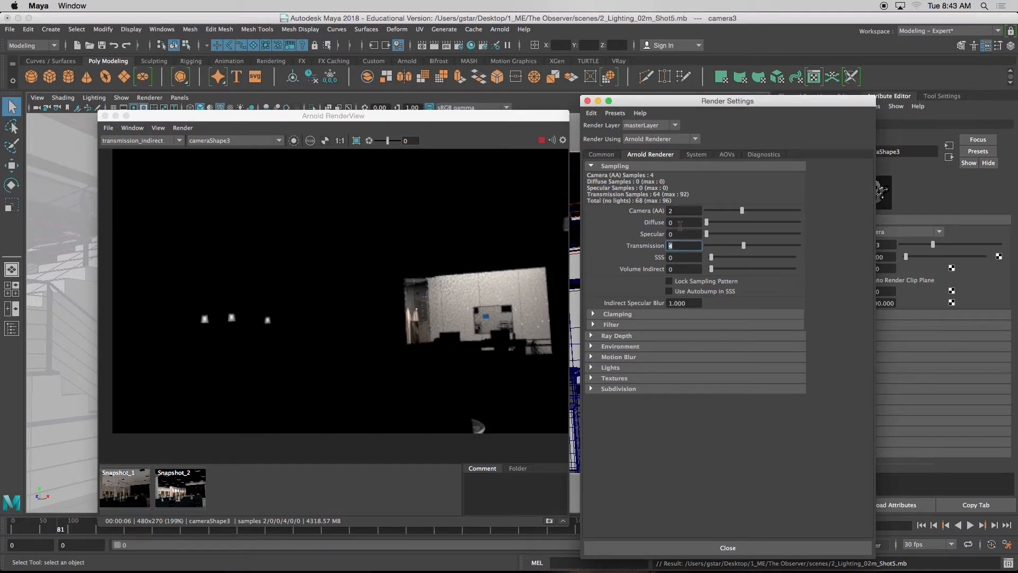
text(0)
key(Return)
click(684, 257)
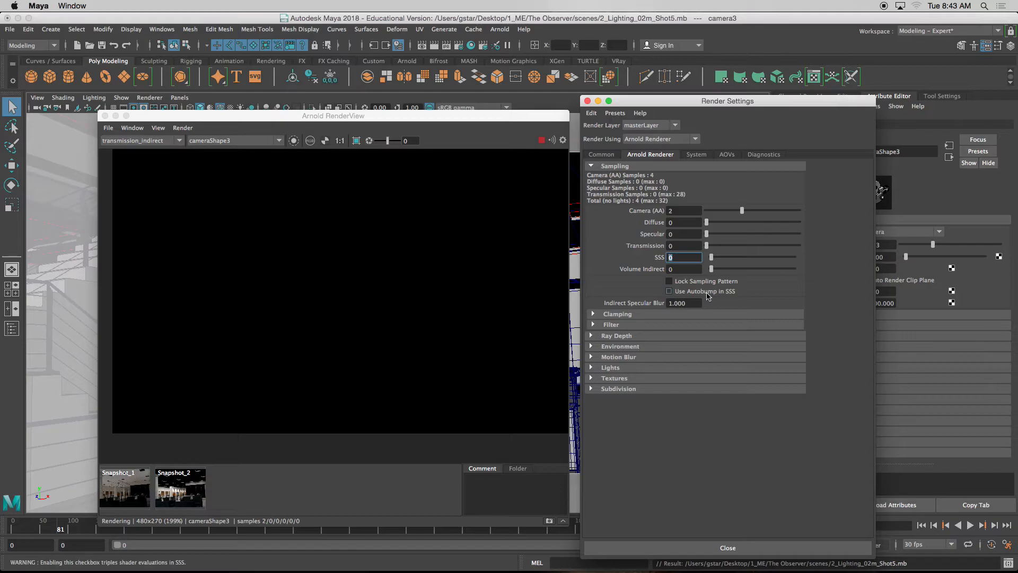
text(1)
key(Return)
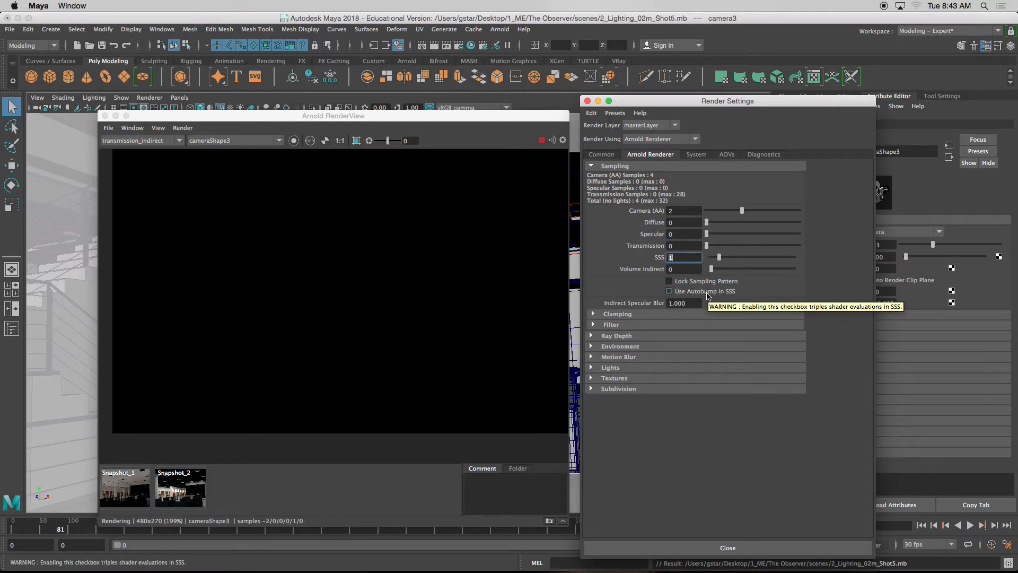
text(2)
key(Return)
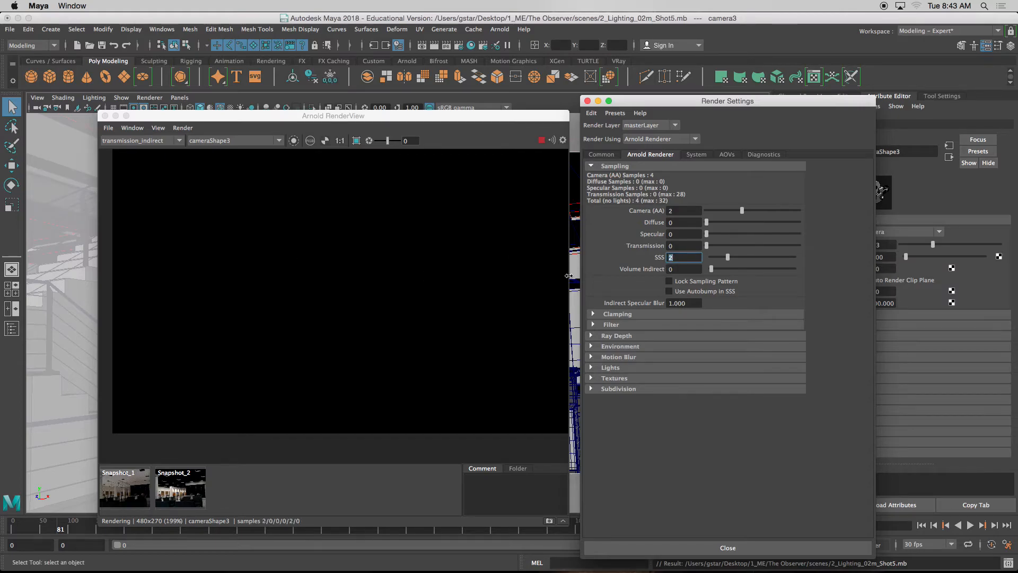
Compare the sss_indirect and sss_direct AOVs, examining the subsurface noise on the furniture and wall panel
click(142, 140)
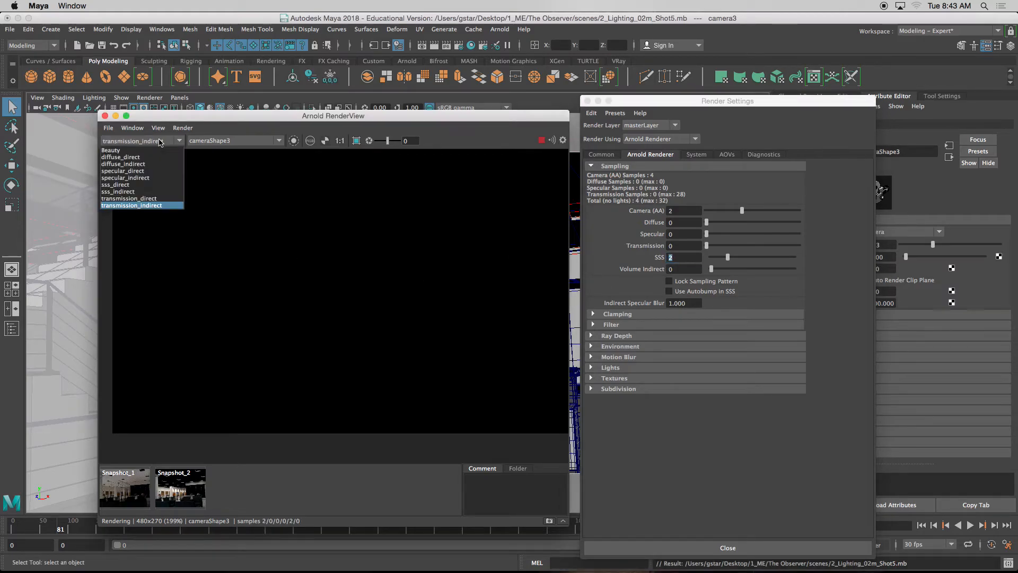
click(138, 191)
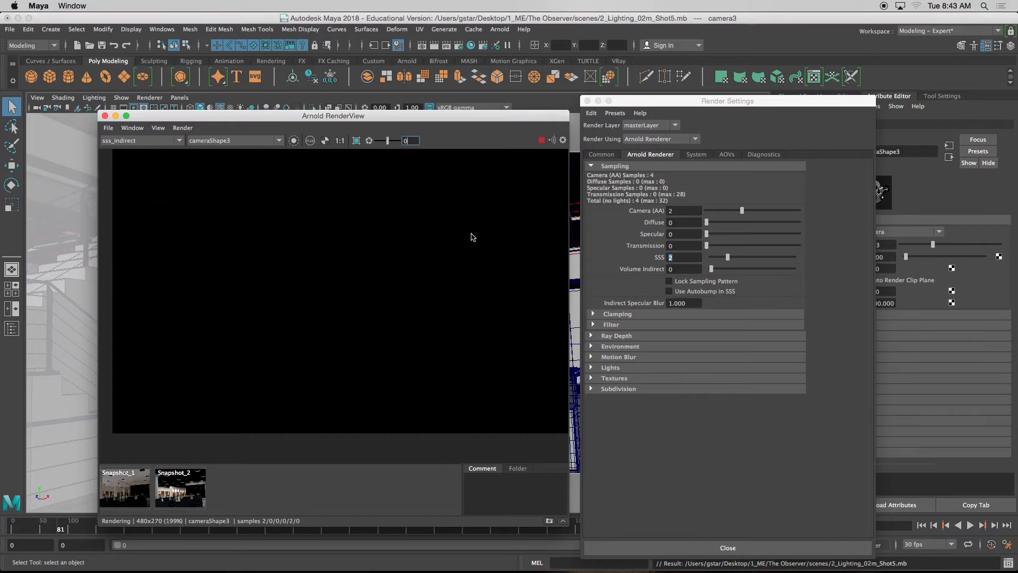
click(164, 142)
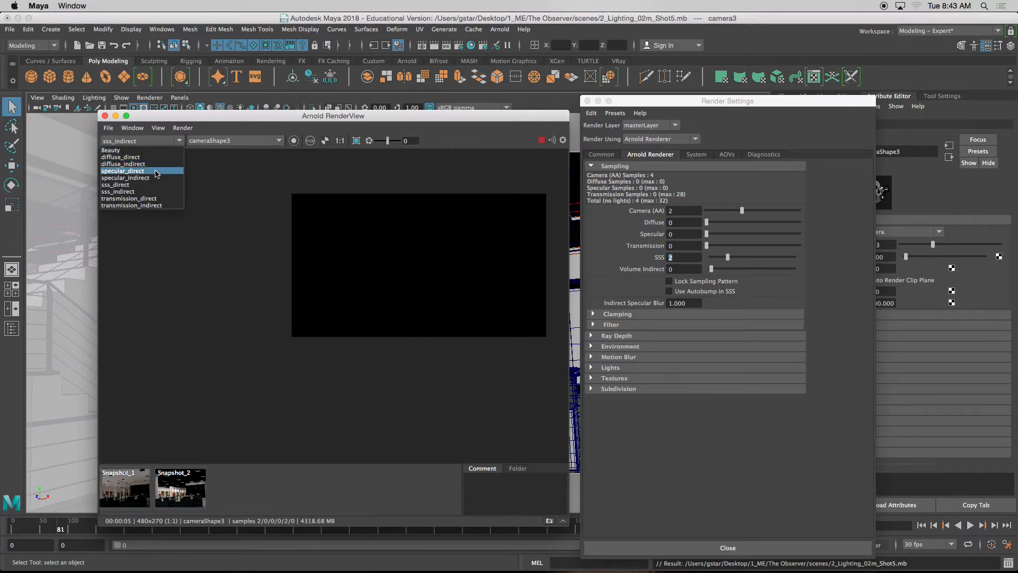
click(147, 185)
scroll(450, 295, up, 3)
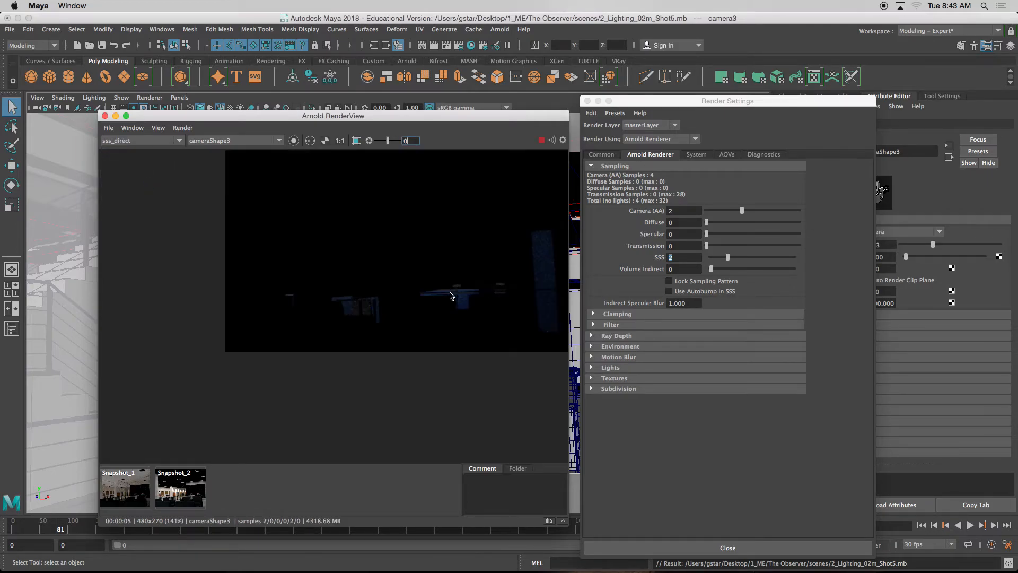
scroll(419, 312, up, 2)
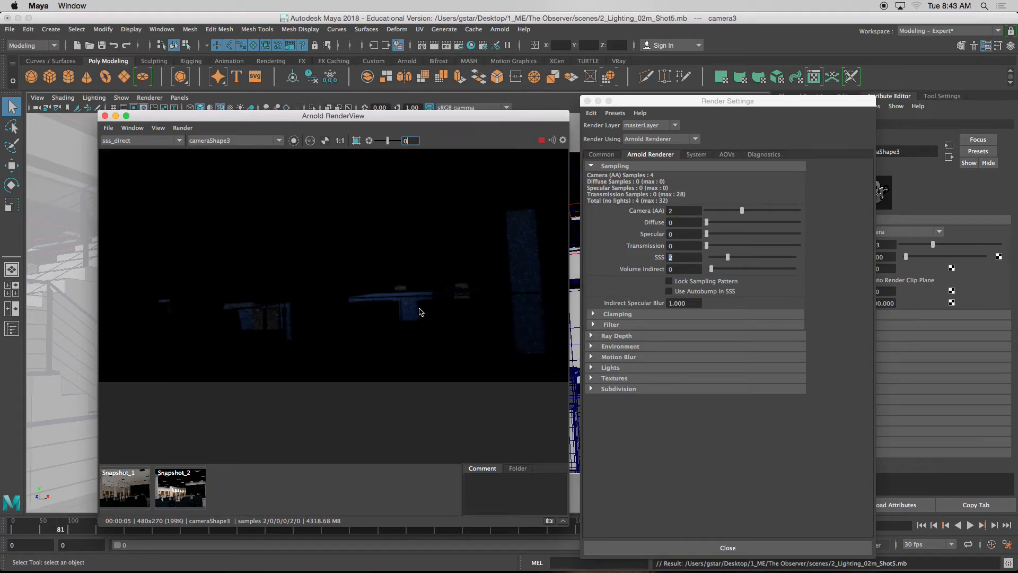
click(134, 142)
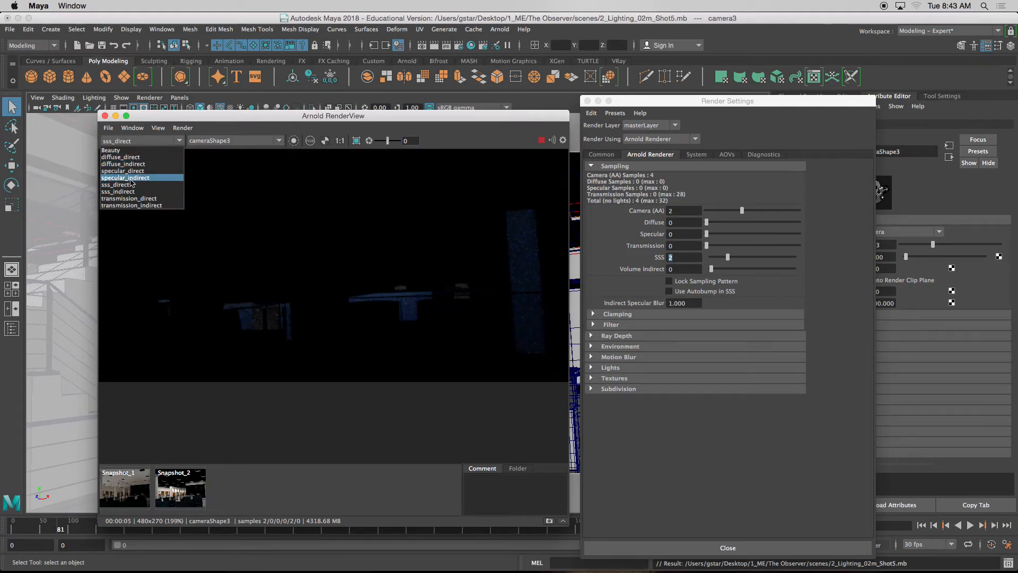
click(143, 187)
click(148, 141)
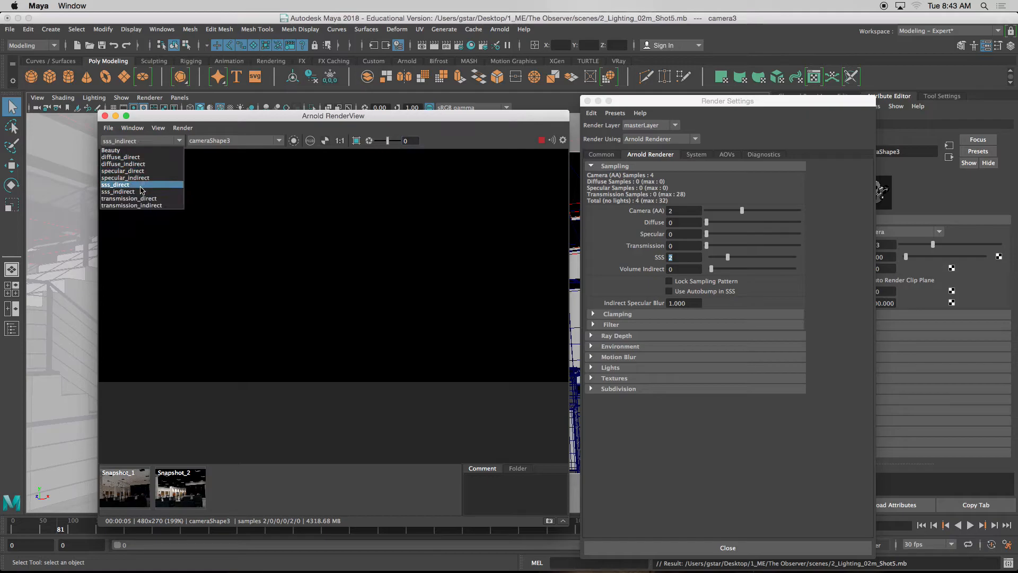
click(140, 181)
Set the SSS samples to 3 and the Volume Indirect samples to 1
click(685, 258)
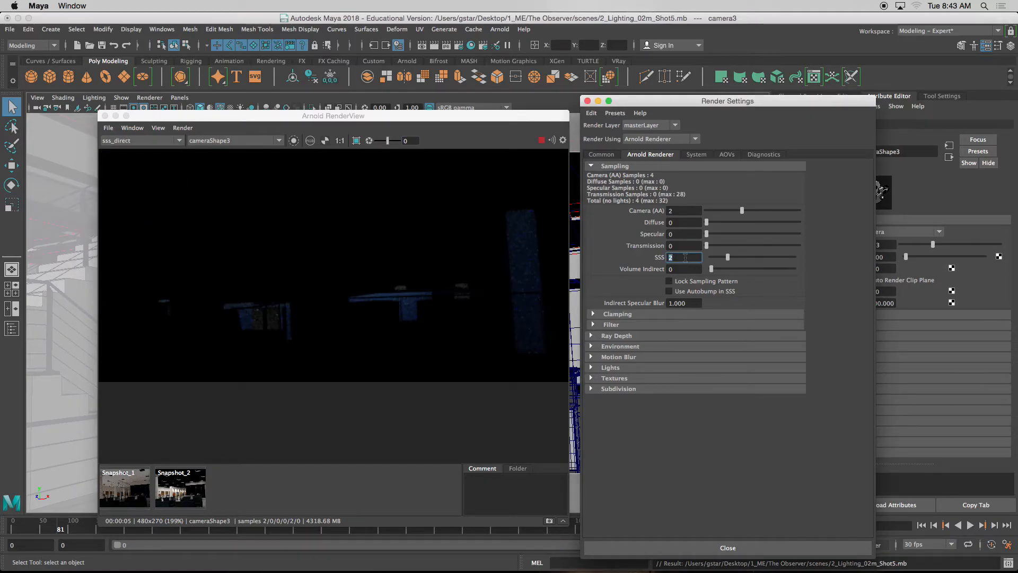
text(3)
key(Return)
click(684, 246)
click(684, 269)
key(Return)
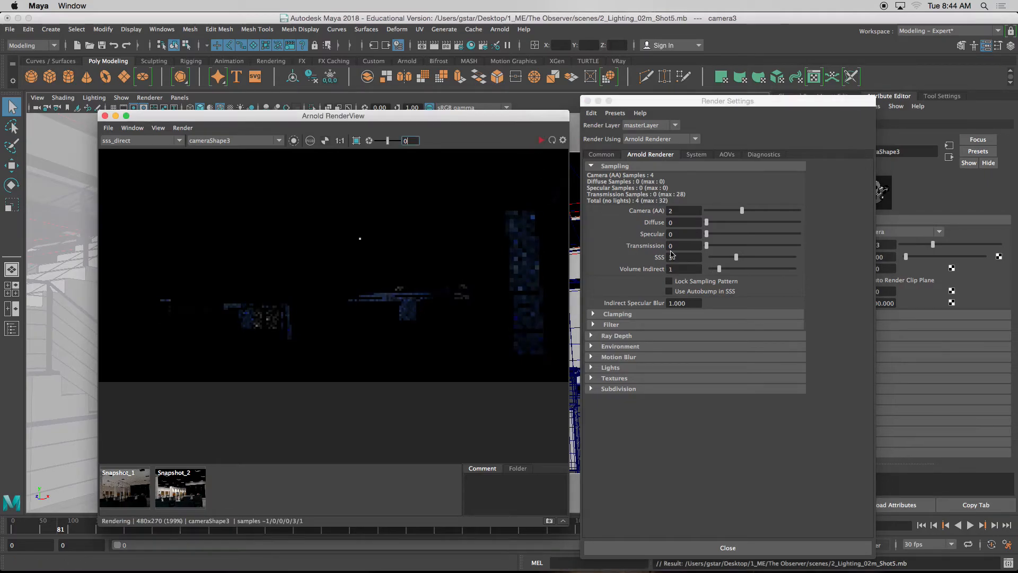
Set the Camera (AA) samples to 6 and the Diffuse samples to 4
double_click(664, 259)
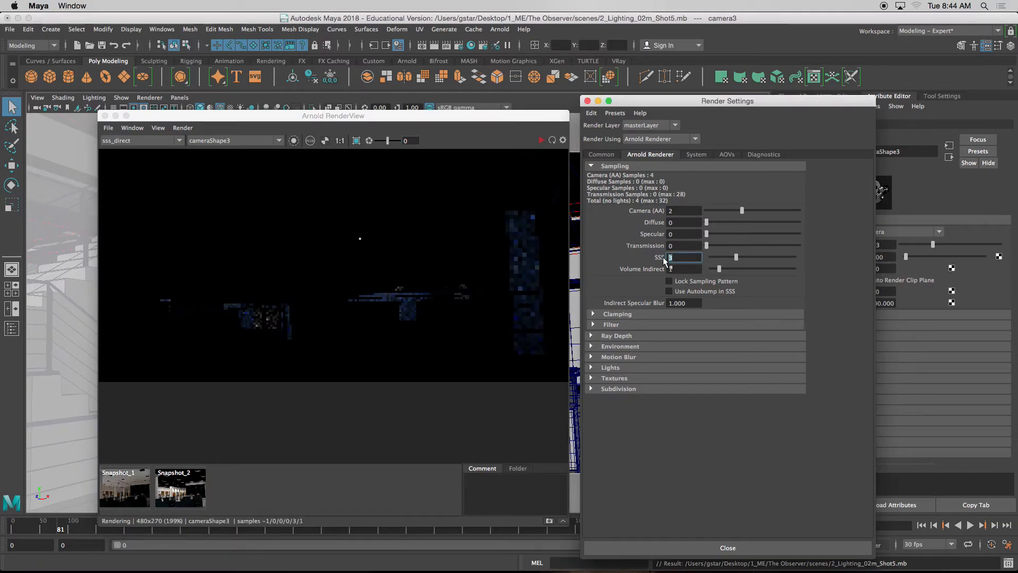
double_click(684, 211)
click(684, 257)
click(670, 222)
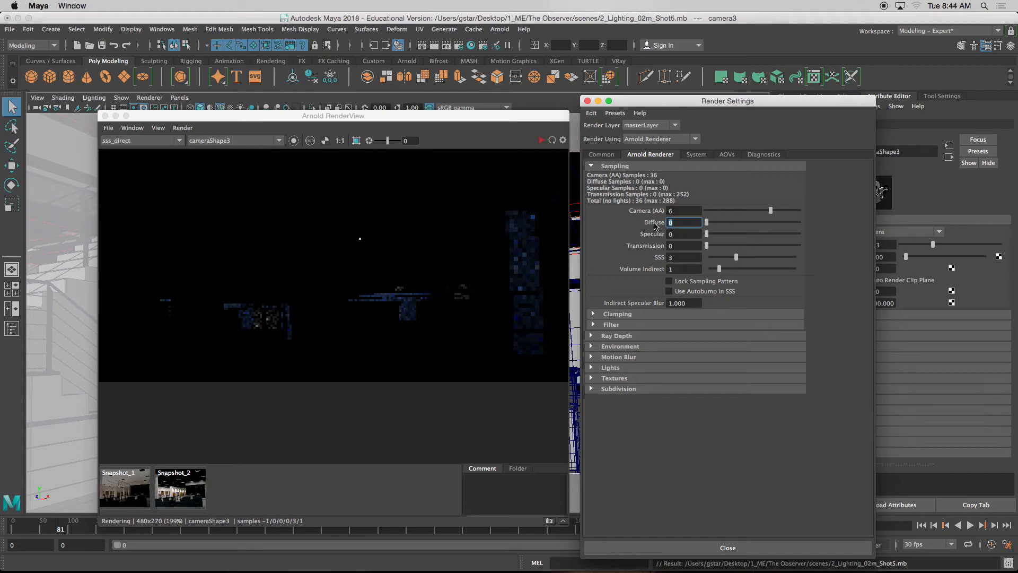
text(4)
key(Return)
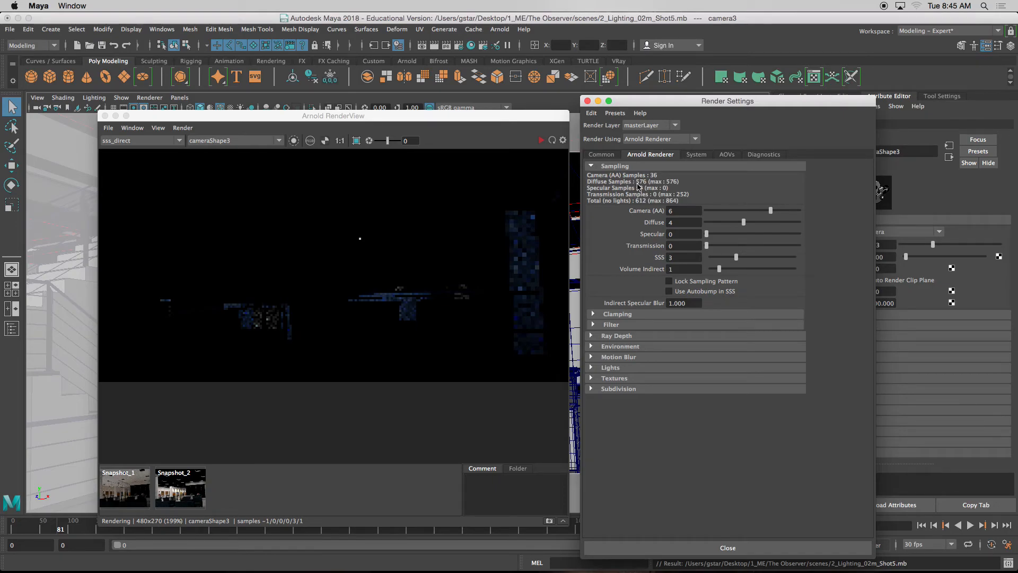
Try a Diffuse sample value of 1, then settle on 2
click(676, 223)
double_click(676, 223)
key(Return)
key(Return)
key(Return)
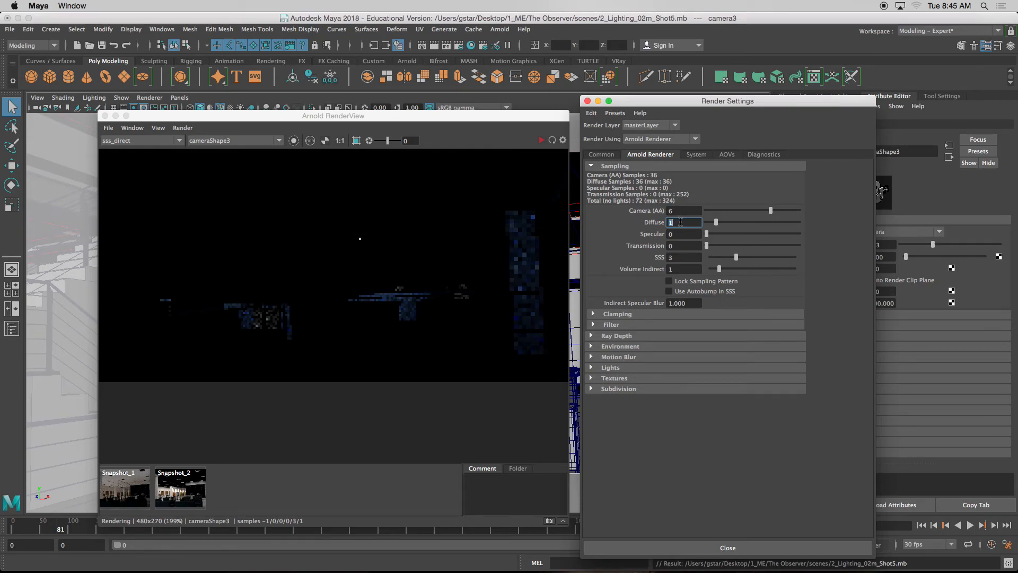
key(Return)
Try a Specular sample value of 1, then settle on 2
click(684, 235)
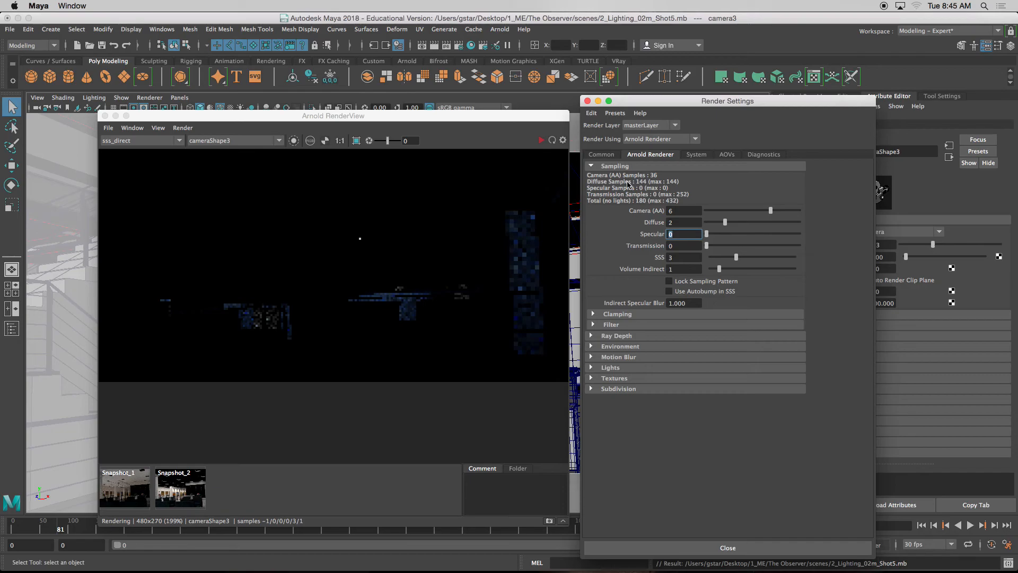
text(1)
key(Return)
text(2)
key(Return)
Try Camera (AA) samples of 5 with Diffuse samples of 1 and 2
click(671, 212)
text(5)
key(Return)
drag(688, 225, 657, 224)
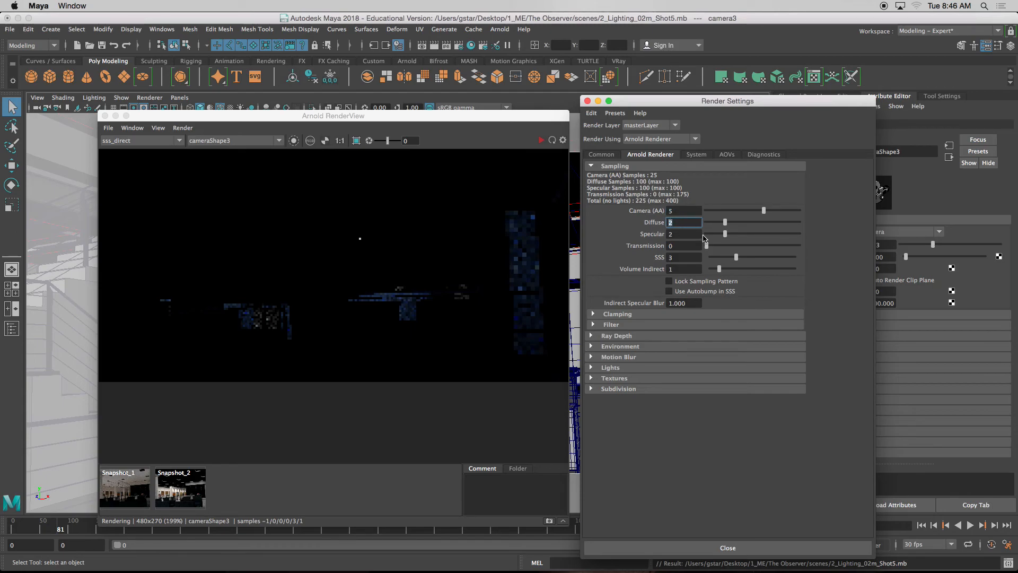
text(1)
key(Return)
text(2)
key(Return)
Set the Camera (AA) samples back to 6 and the Transmission samples to 2
click(682, 213)
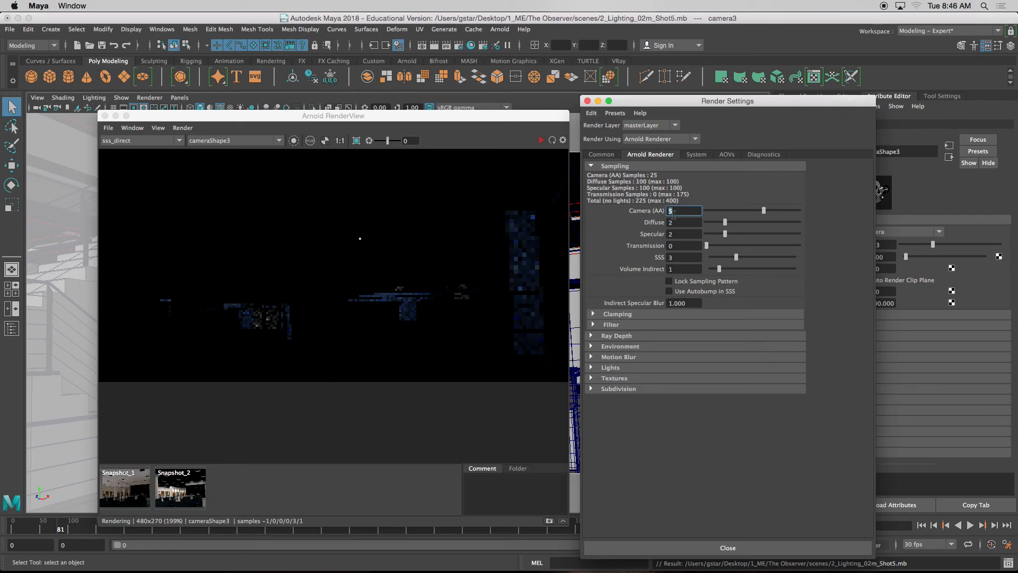
text(6)
key(Return)
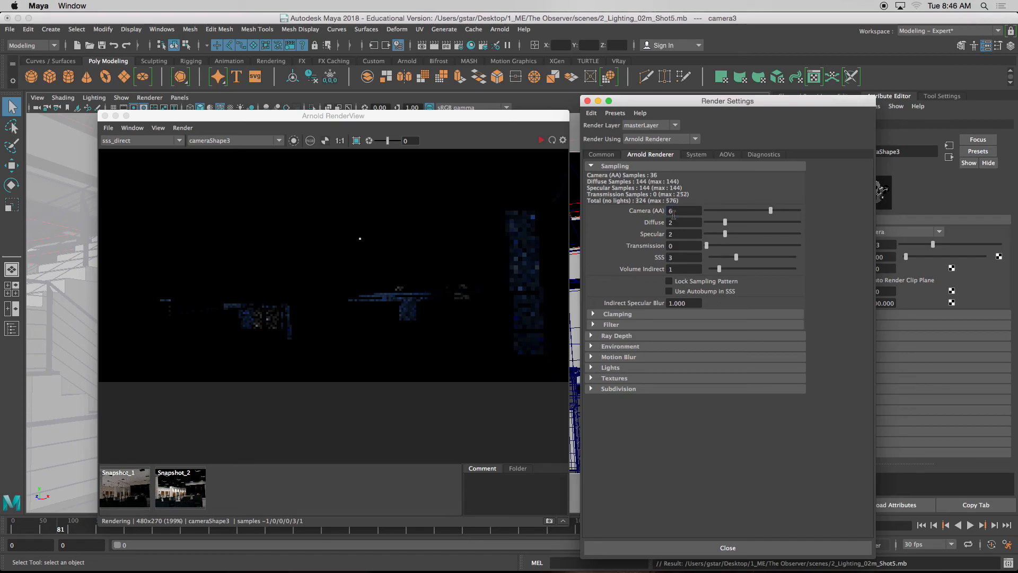
double_click(668, 247)
text(2)
key(Return)
drag(680, 210, 668, 258)
Move the Arnold RenderView aside and display the Beauty AOV
drag(497, 118, 584, 121)
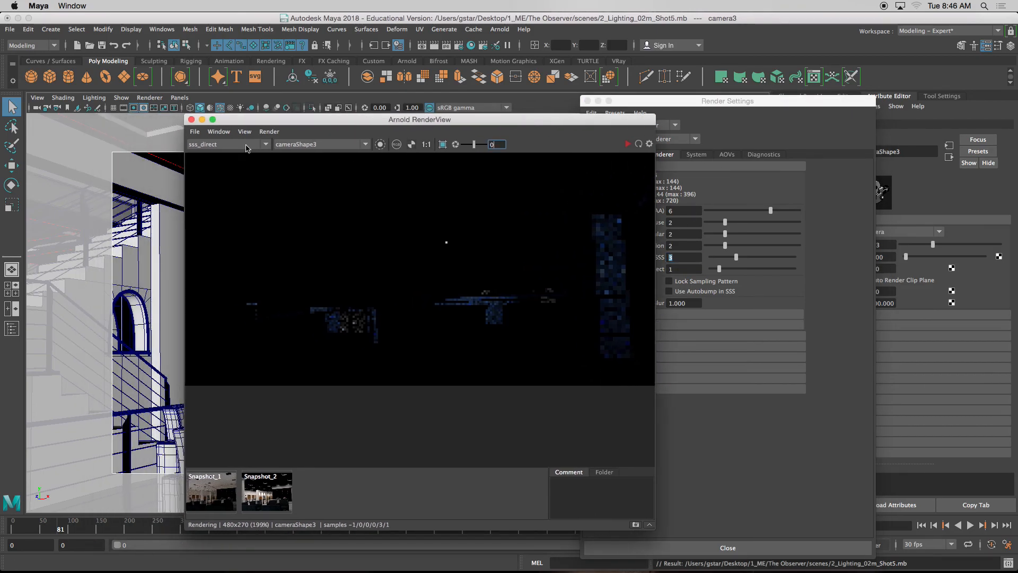
click(215, 145)
click(201, 154)
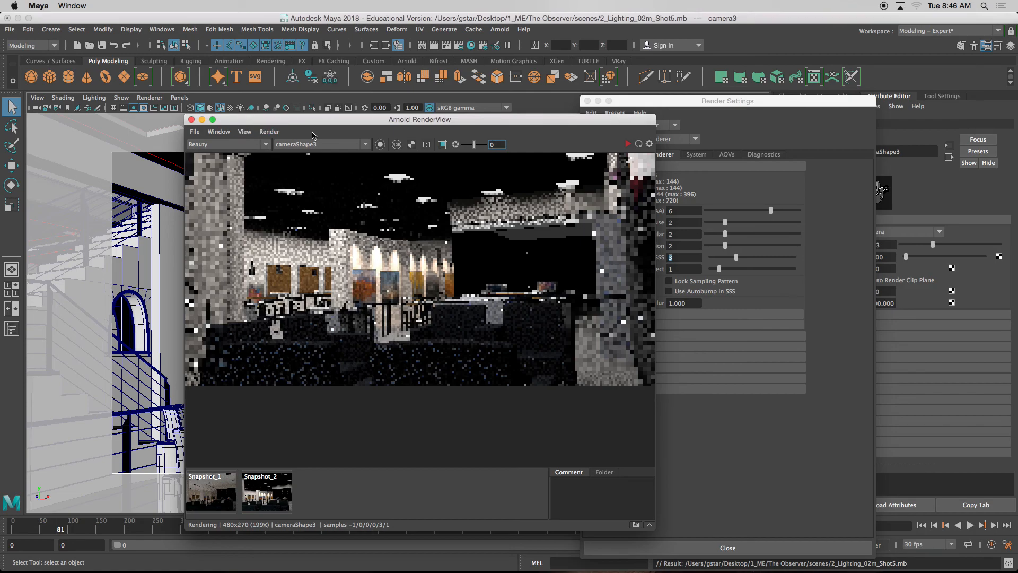
Switch to Finder, browse to Desktop/1_ME/The Observer/images and open the Shot5a image in Preview
mouse_move(270, 569)
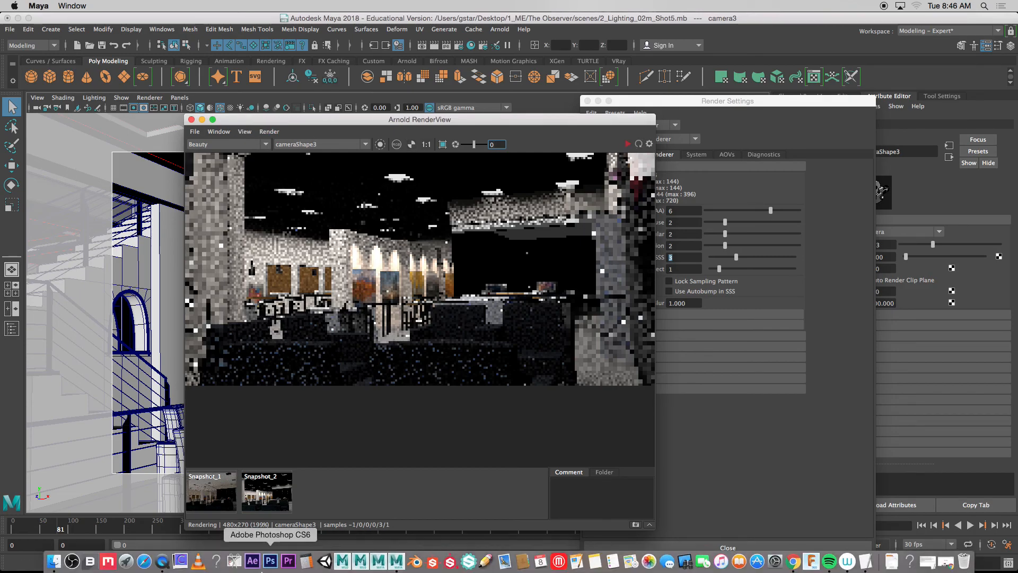
click(54, 560)
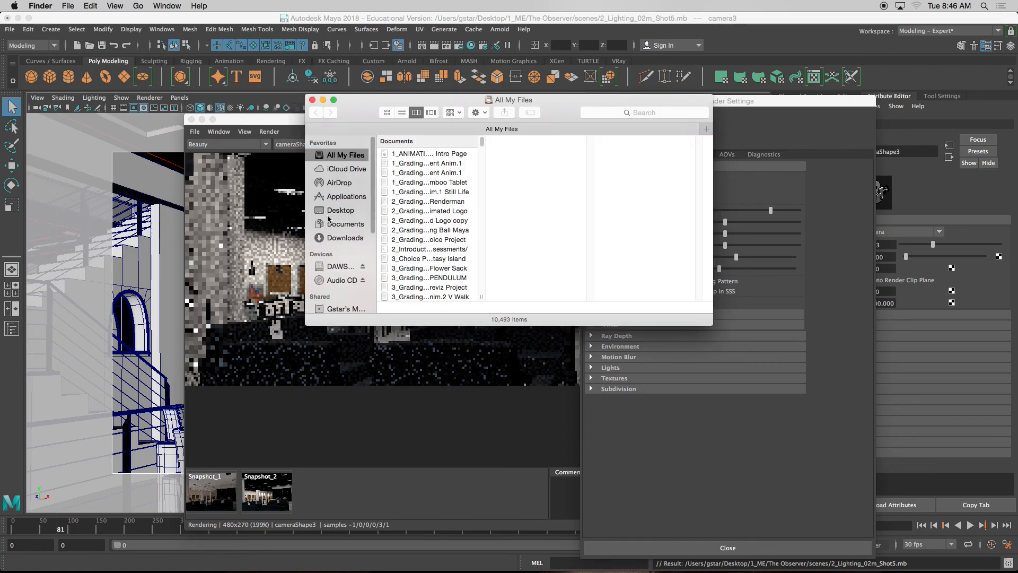
click(335, 212)
click(405, 141)
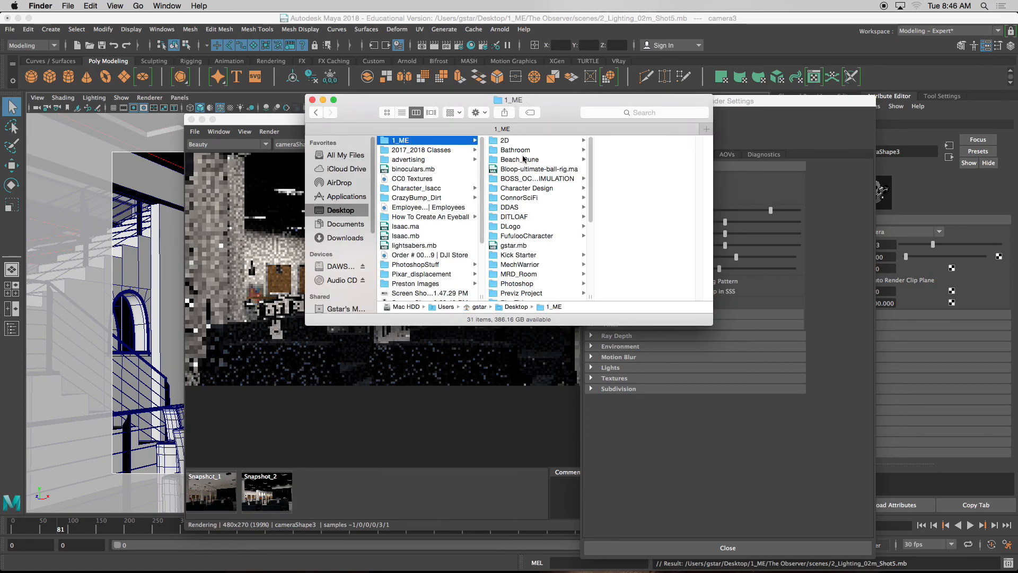
click(518, 150)
scroll(520, 239, down, 5)
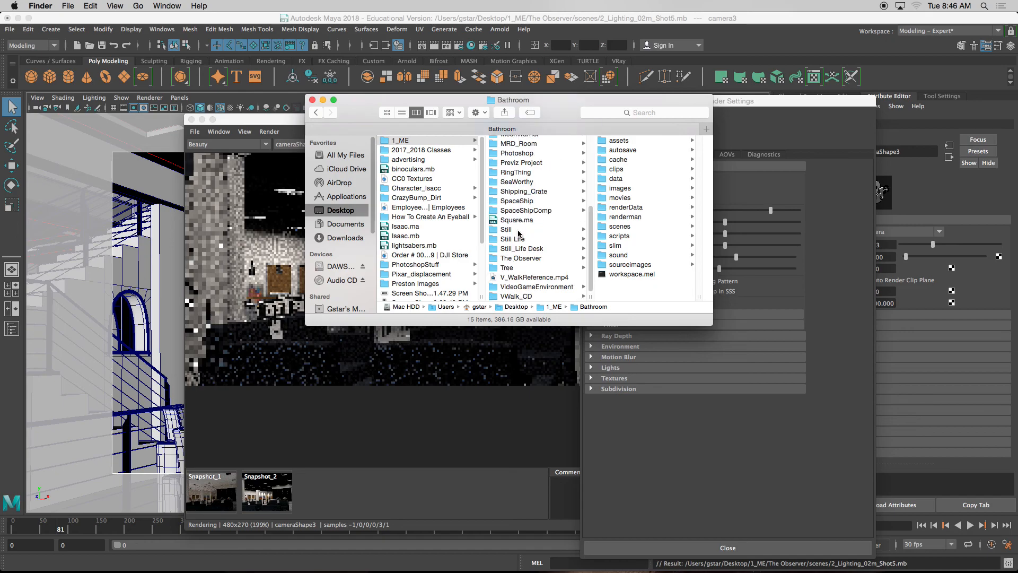
click(517, 258)
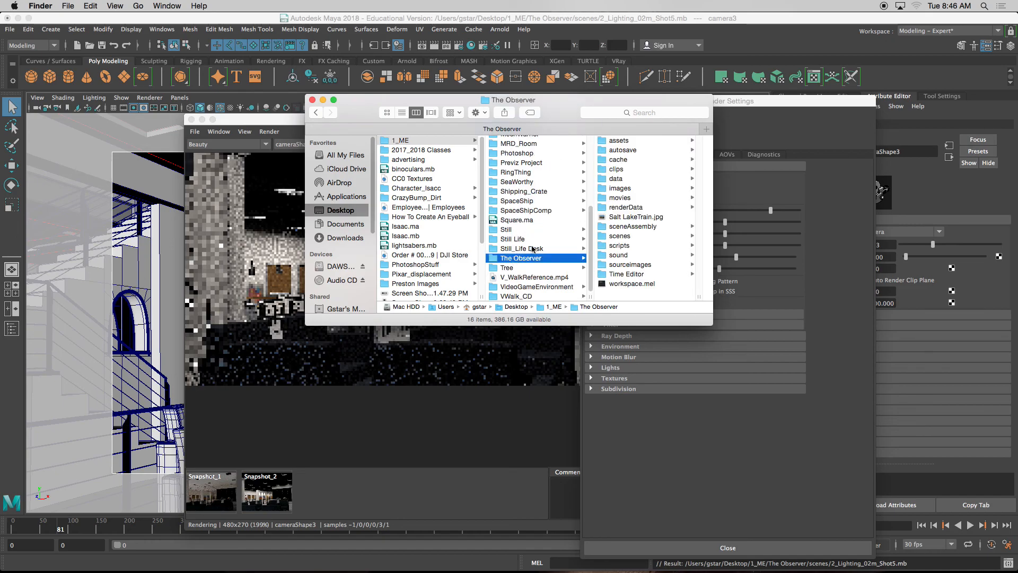
click(620, 188)
click(631, 150)
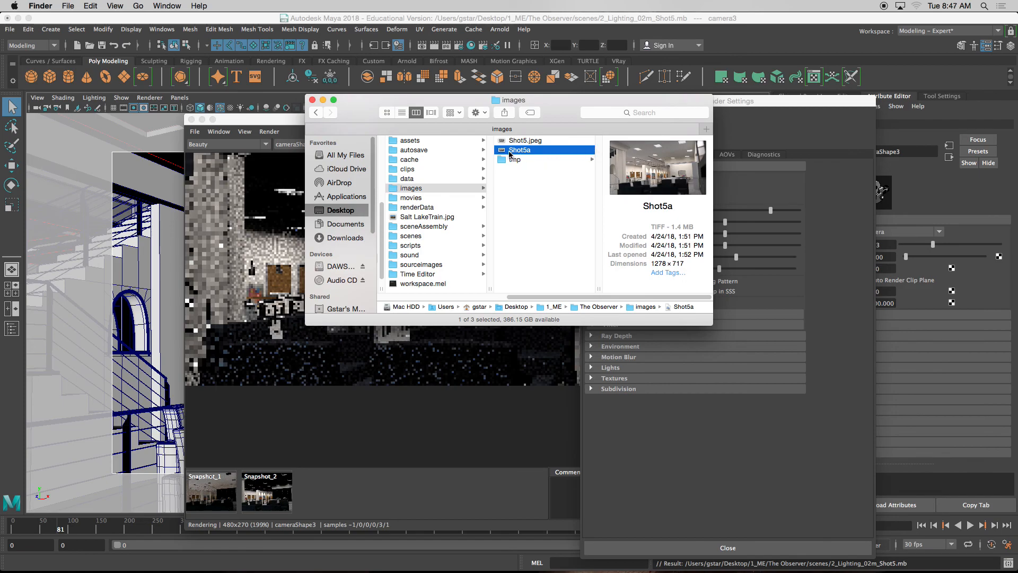
double_click(512, 151)
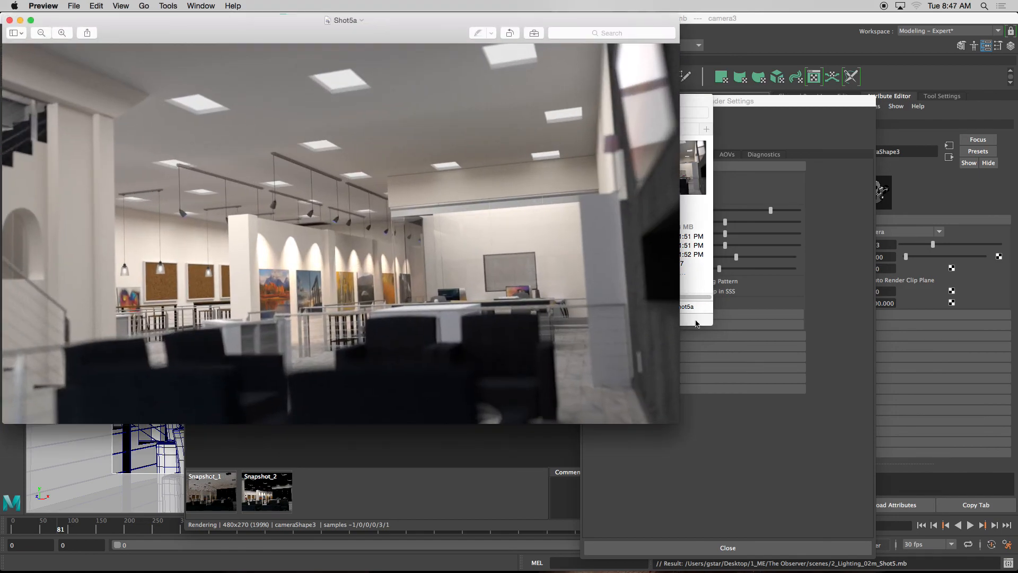
Show the Shot5a render full screen and examine its final noise quality
drag(406, 25, 534, 76)
click(157, 72)
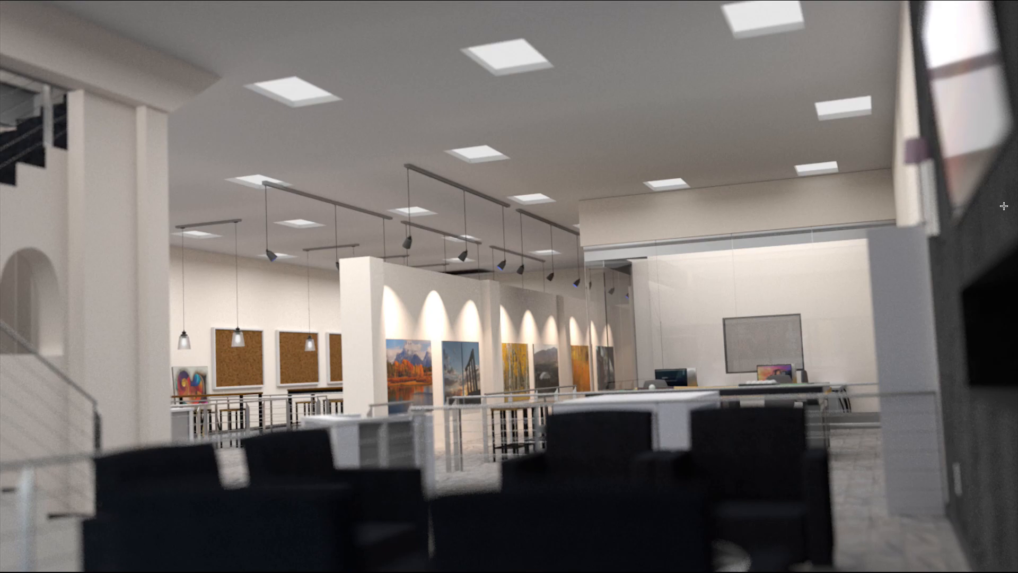
mouse_move(2, 274)
mouse_move(864, 6)
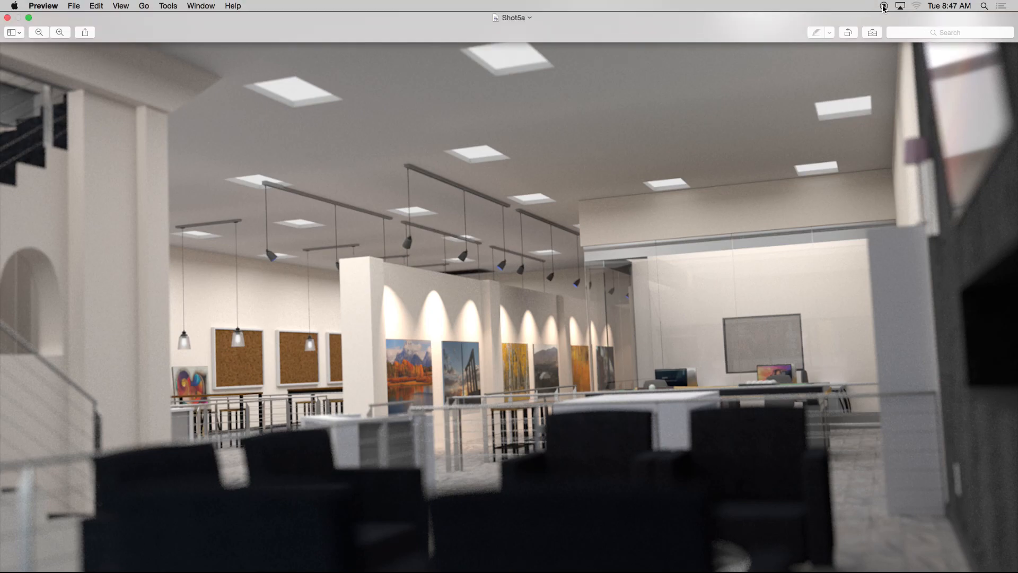